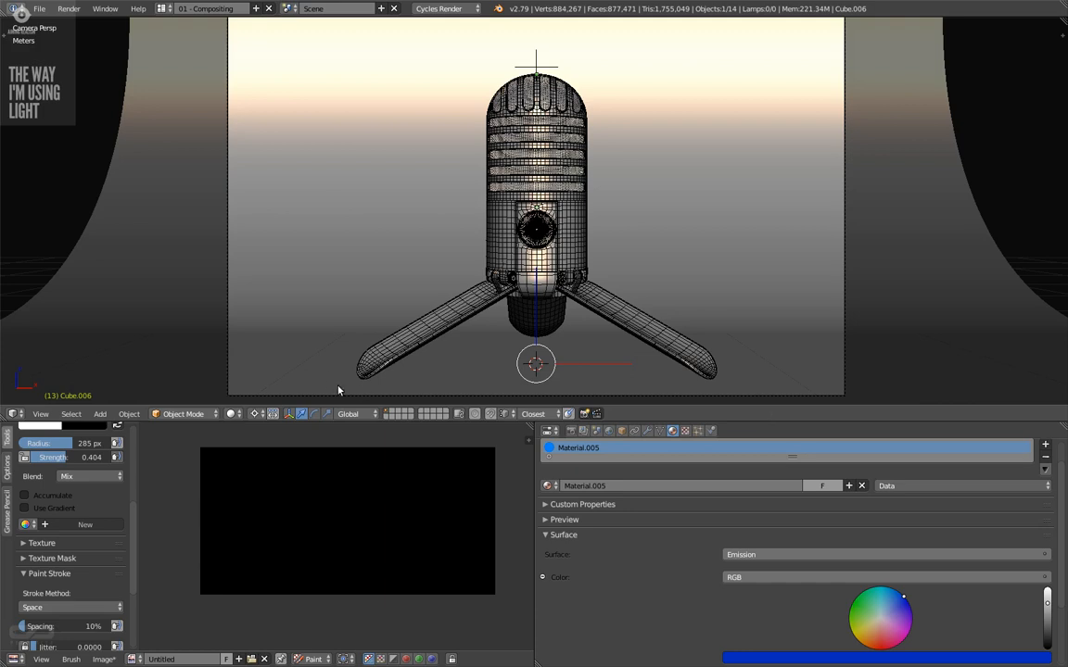
# - Switch the 3D view's shading to Rendered so the microphone shows the lighting from the black light image
pyautogui.moveTo(354, 485)
pyautogui.mouseDown(button='middle')
pyautogui.moveTo(346, 517)
pyautogui.moveTo(324, 508)
pyautogui.moveTo(348, 500)
pyautogui.mouseUp(button='middle')
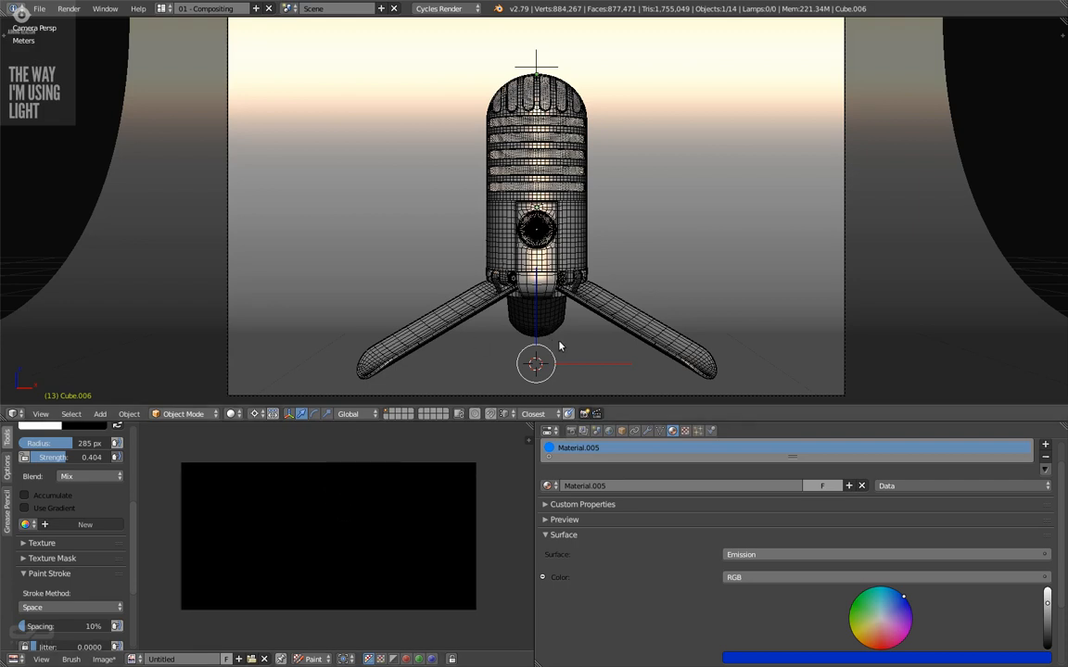
pyautogui.click(232, 414)
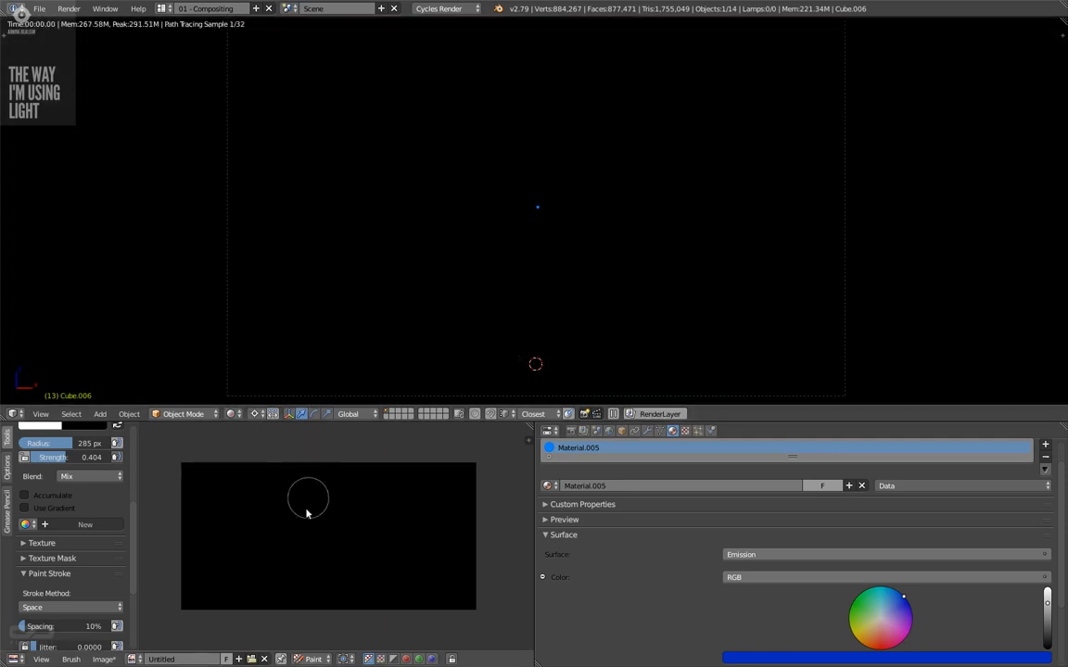
pyautogui.moveTo(322, 534); pyautogui.dragTo(287, 527, button='middle')
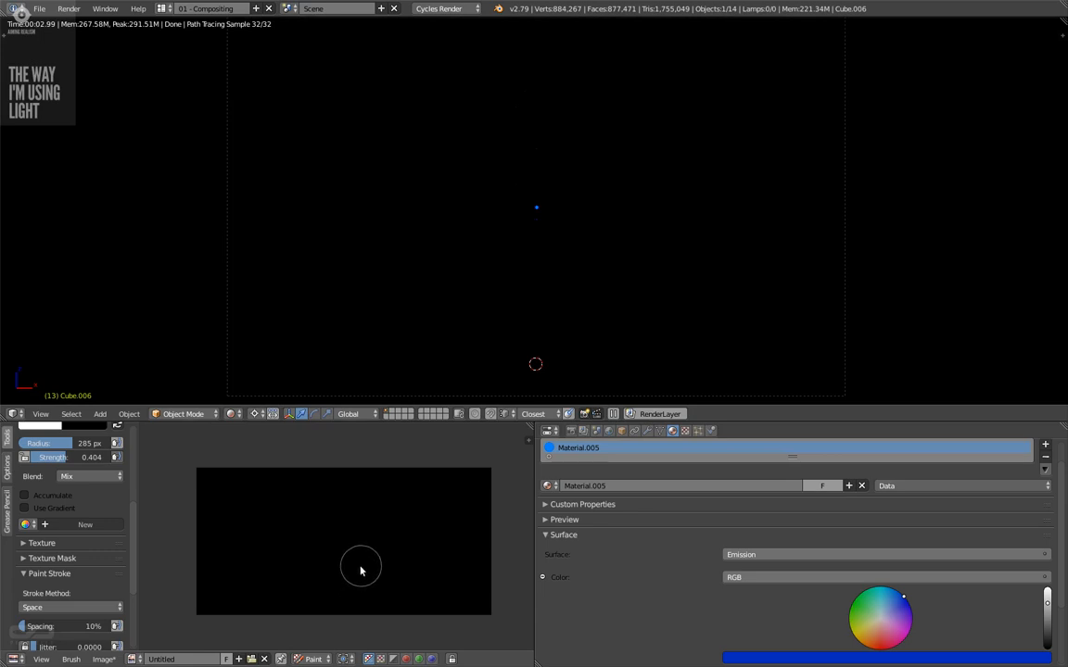
pyautogui.moveTo(360, 569); pyautogui.dragTo(353, 556, button='middle')
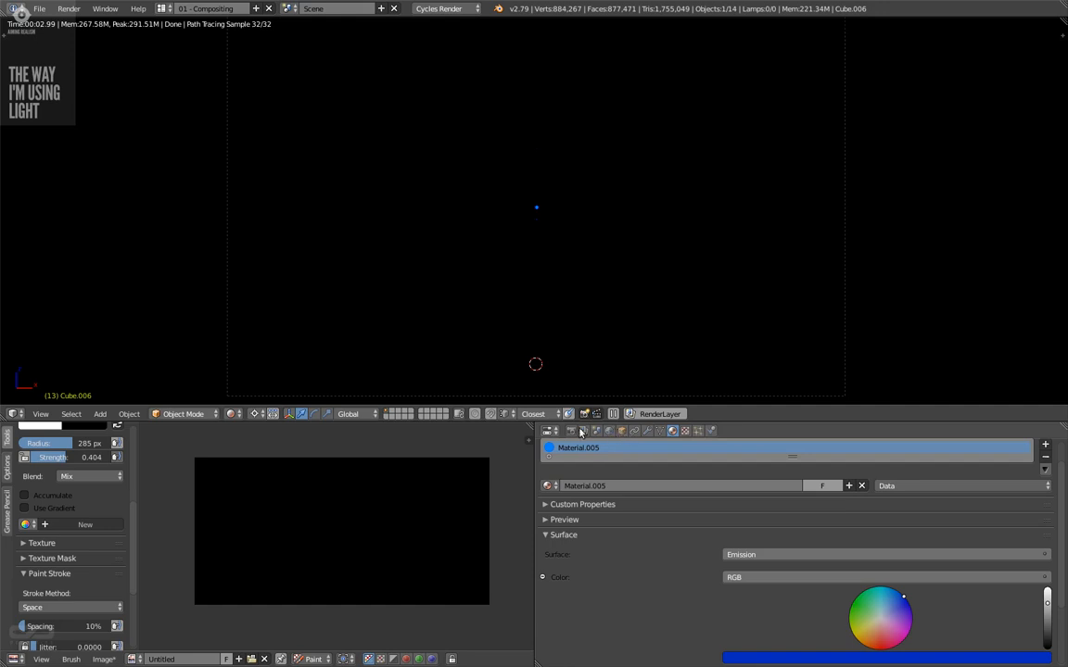
# - Set the TexDraw brush radius to 221 px for painting on the black image
pyautogui.scroll(5, 133, 449)
pyautogui.scroll(2, 133, 449)
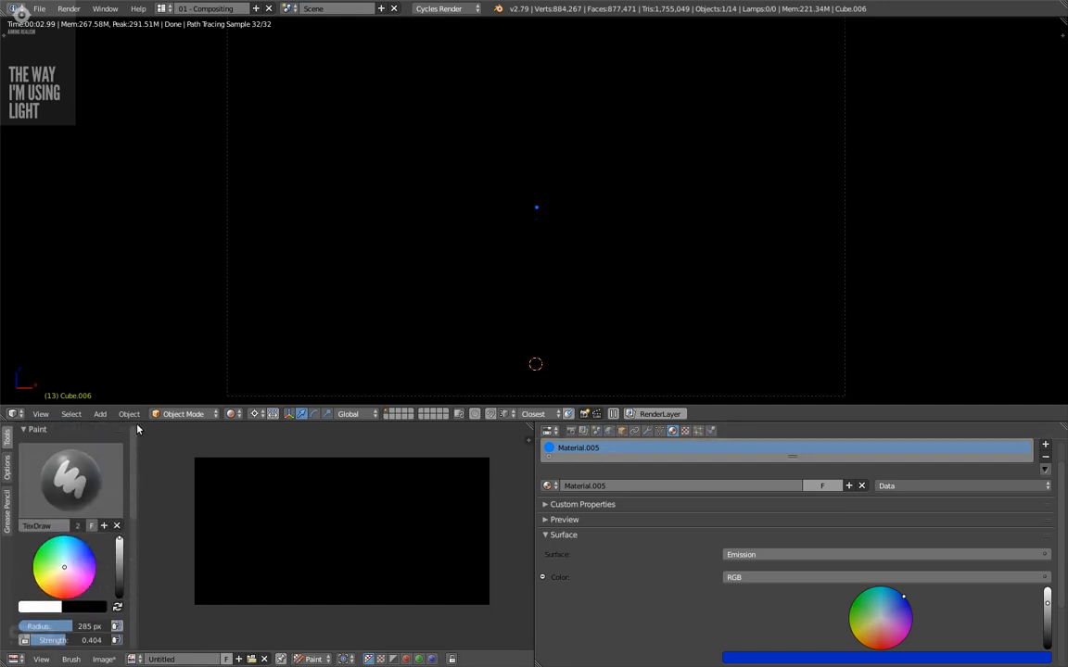
pyautogui.press('f')
pyautogui.click(401, 556)
# - Open X6_CC_Final.jpg from the Pictures folder in an image editor in place of the 3D view and examine the whole car
pyautogui.click(14, 415)
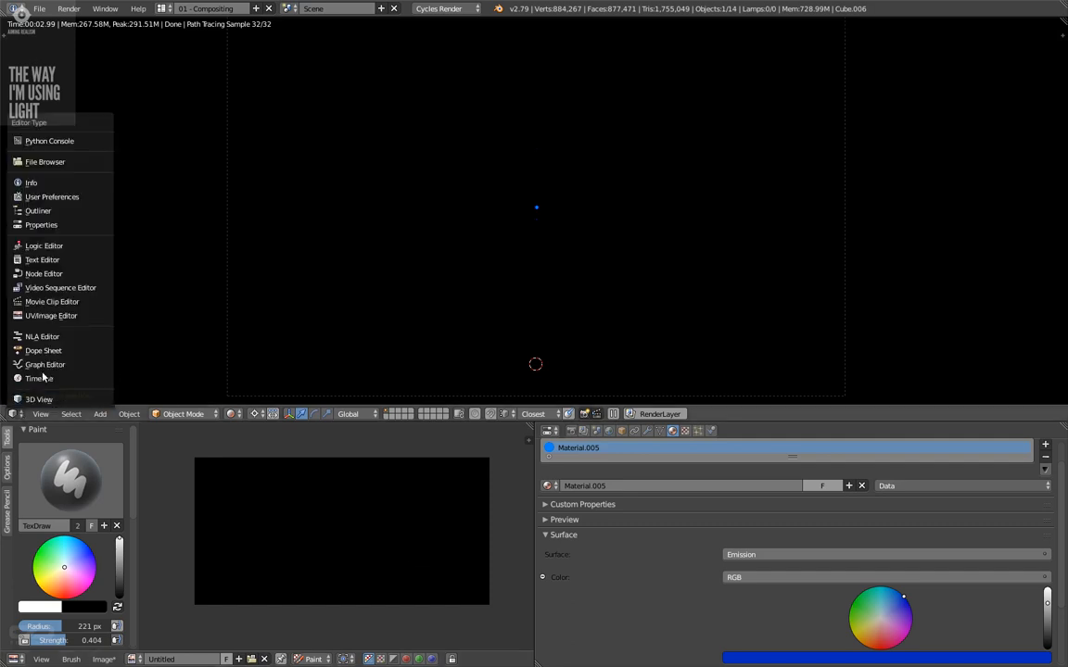
pyautogui.click(46, 315)
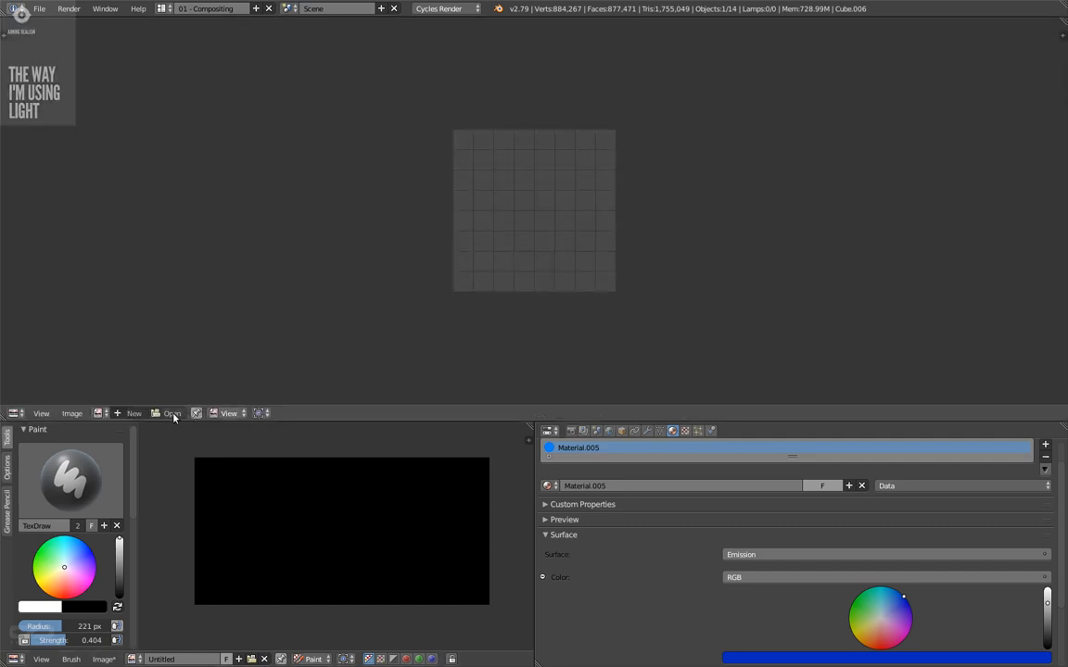
pyautogui.click(170, 414)
pyautogui.click(35, 293)
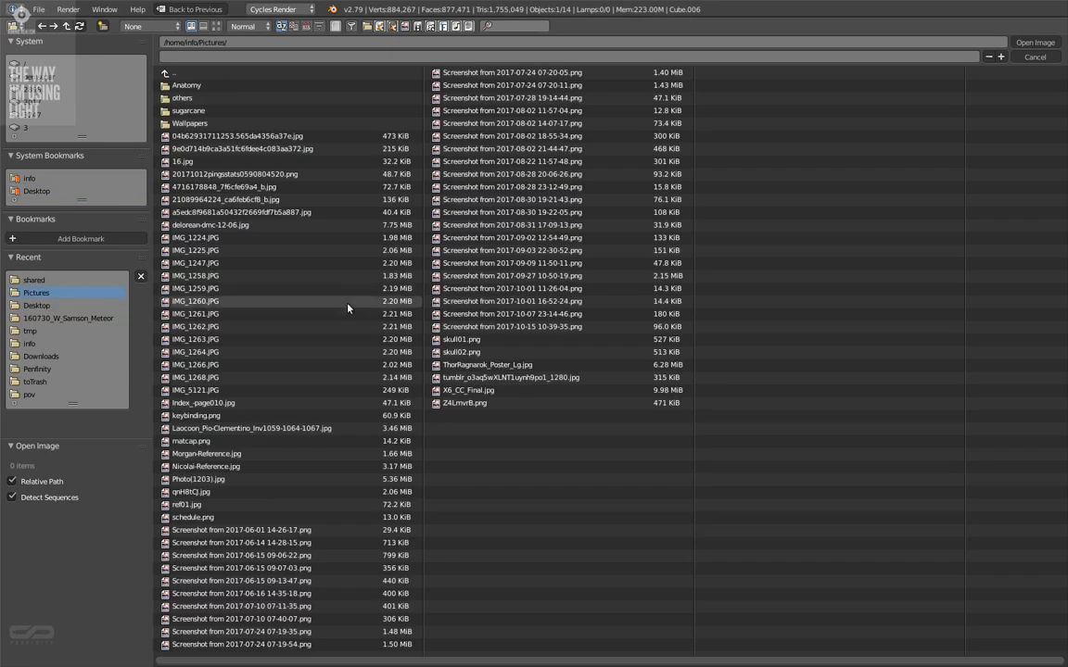
pyautogui.click(457, 391)
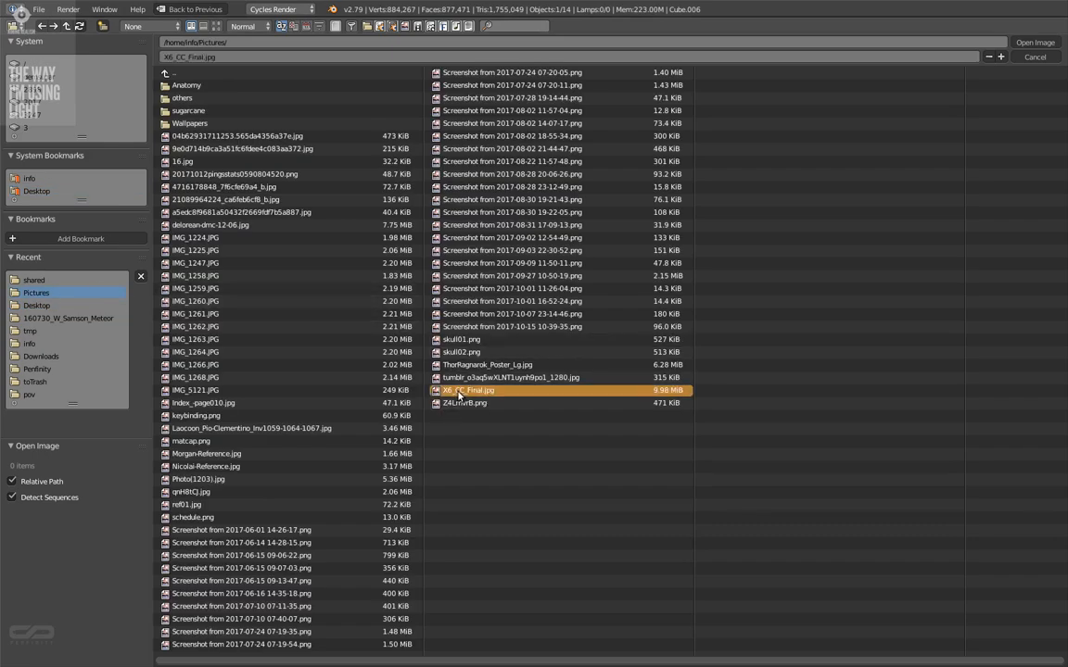
pyautogui.doubleClick(458, 392)
pyautogui.moveTo(487, 305); pyautogui.dragTo(447, 288, button='middle')
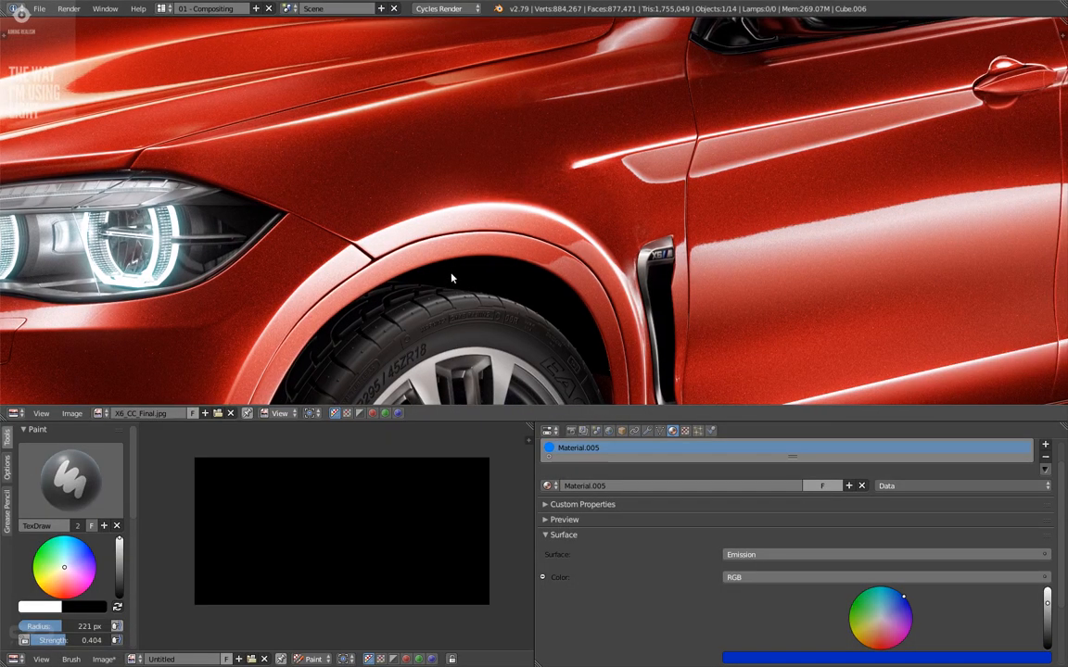
pyautogui.scroll(-5, 452, 278)
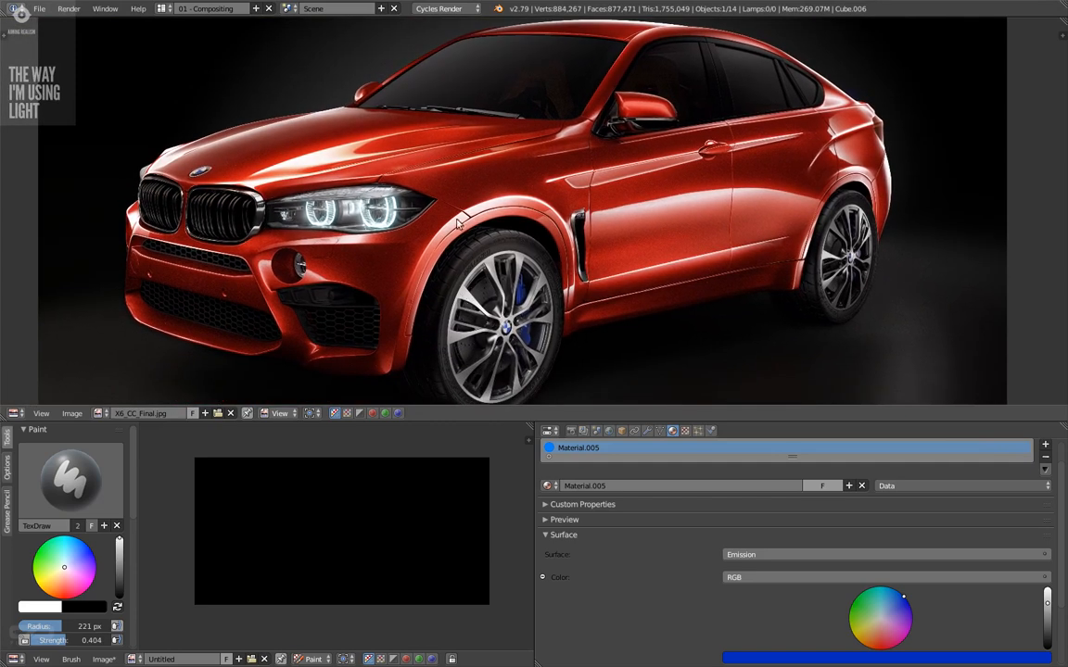
pyautogui.moveTo(468, 283); pyautogui.dragTo(466, 288, button='middle')
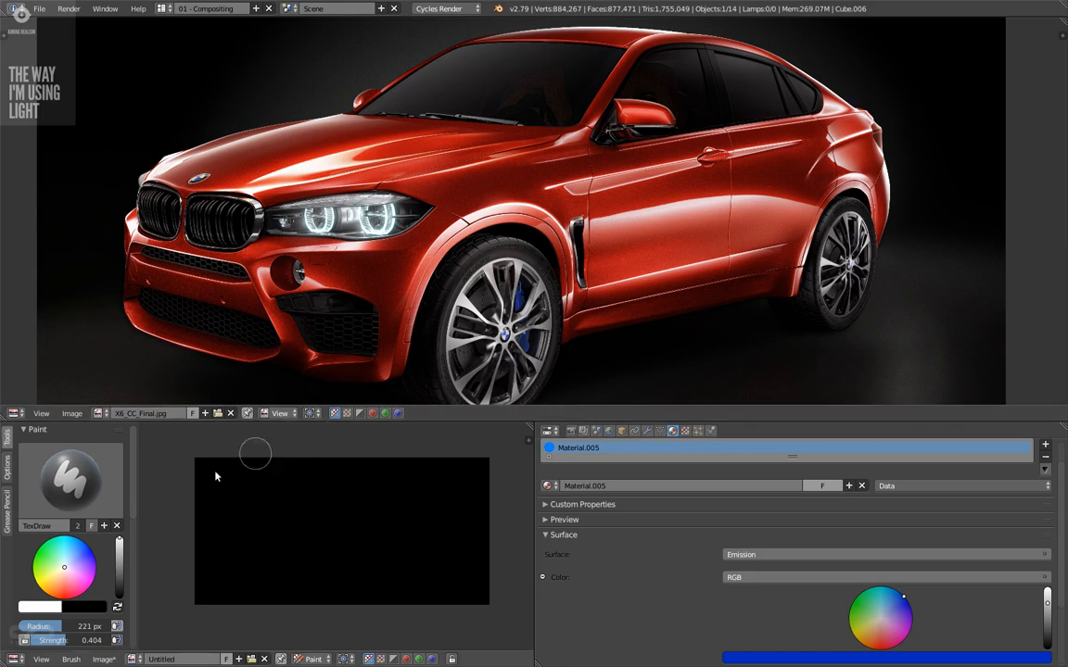
# - Switch the area showing the car reference back to the 3D View
pyautogui.click(14, 414)
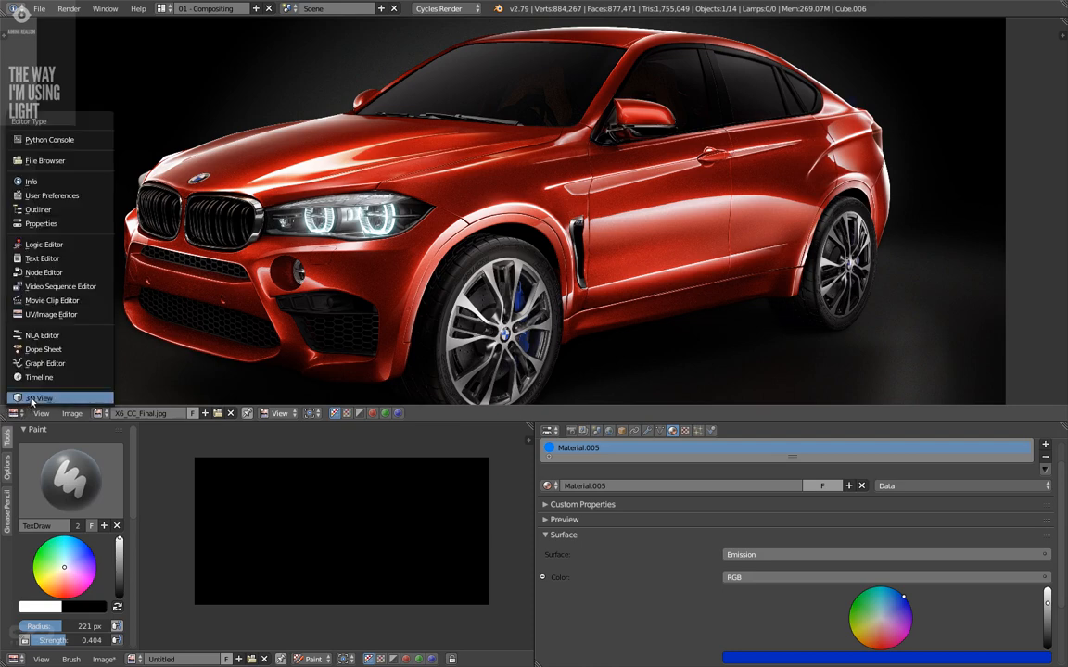
pyautogui.click(32, 398)
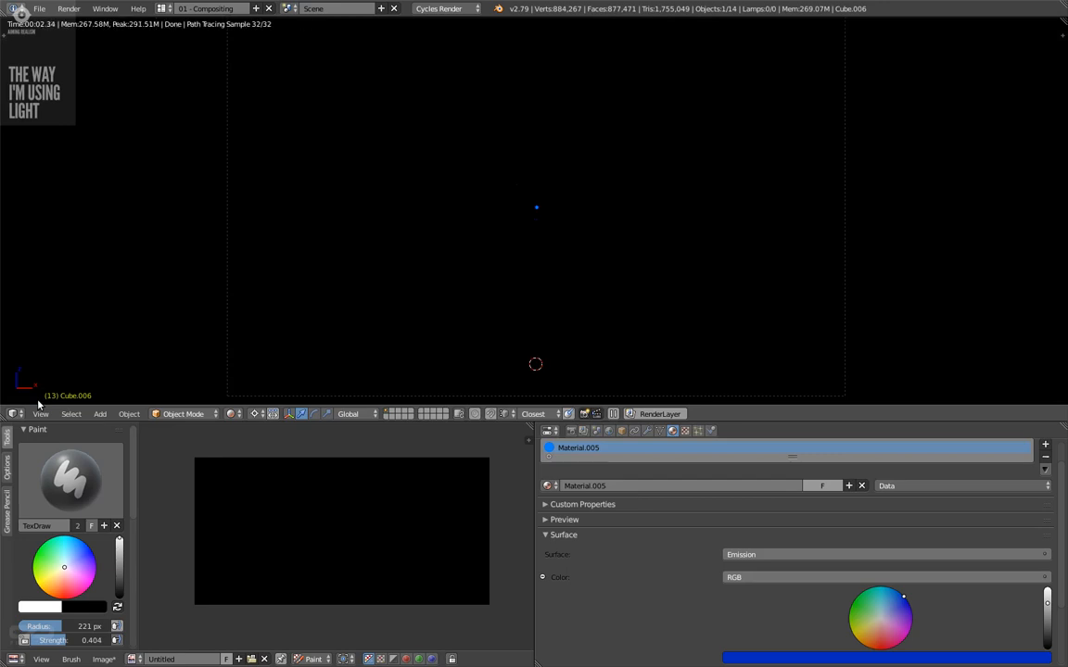
pyautogui.moveTo(357, 520); pyautogui.dragTo(388, 529, button='middle')
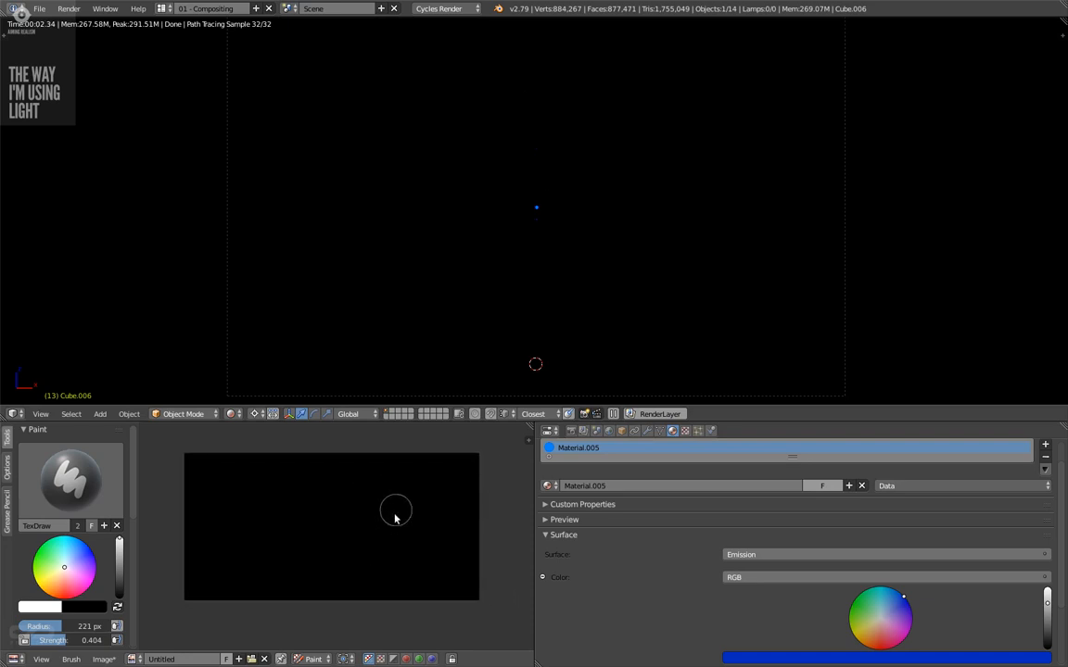
pyautogui.moveTo(393, 503)
pyautogui.mouseDown()
pyautogui.moveTo(393, 571)
pyautogui.moveTo(381, 455)
pyautogui.mouseUp()
pyautogui.hotkey('ctrl', 'z')
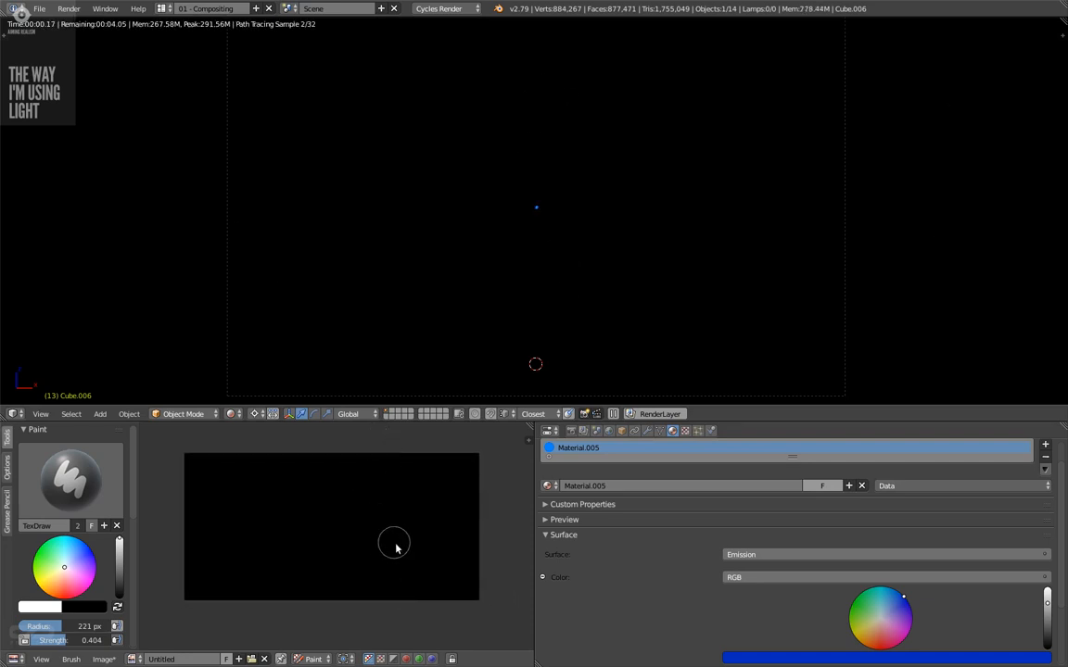
# - Change the paint brush's stroke method to Line
pyautogui.scroll(-6, 131, 575)
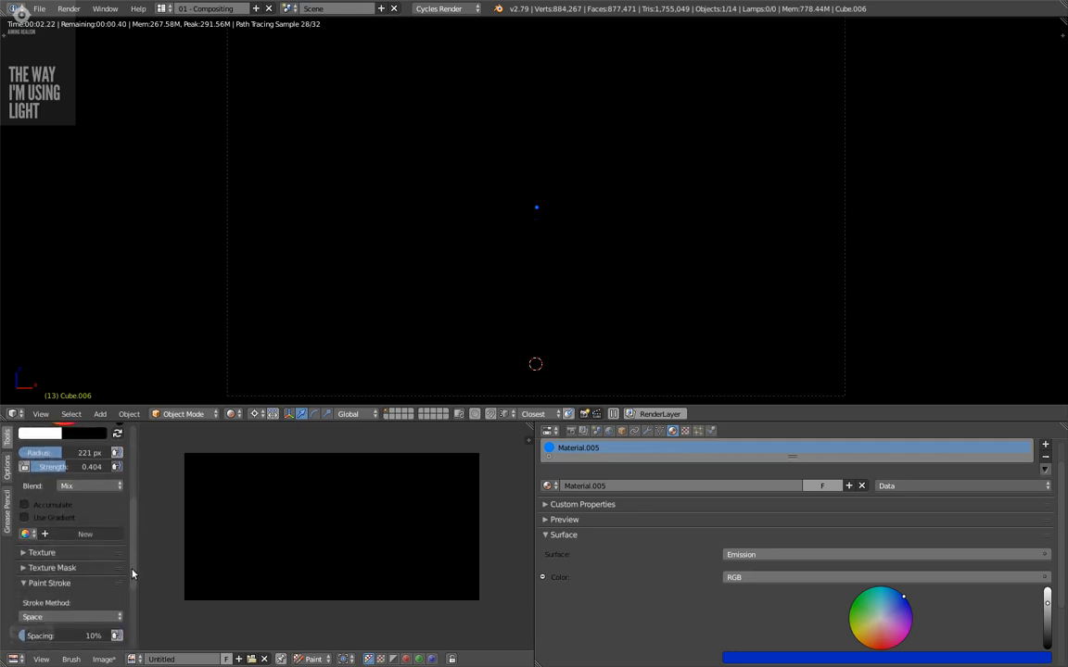
pyautogui.scroll(-1, 132, 584)
pyautogui.click(93, 567)
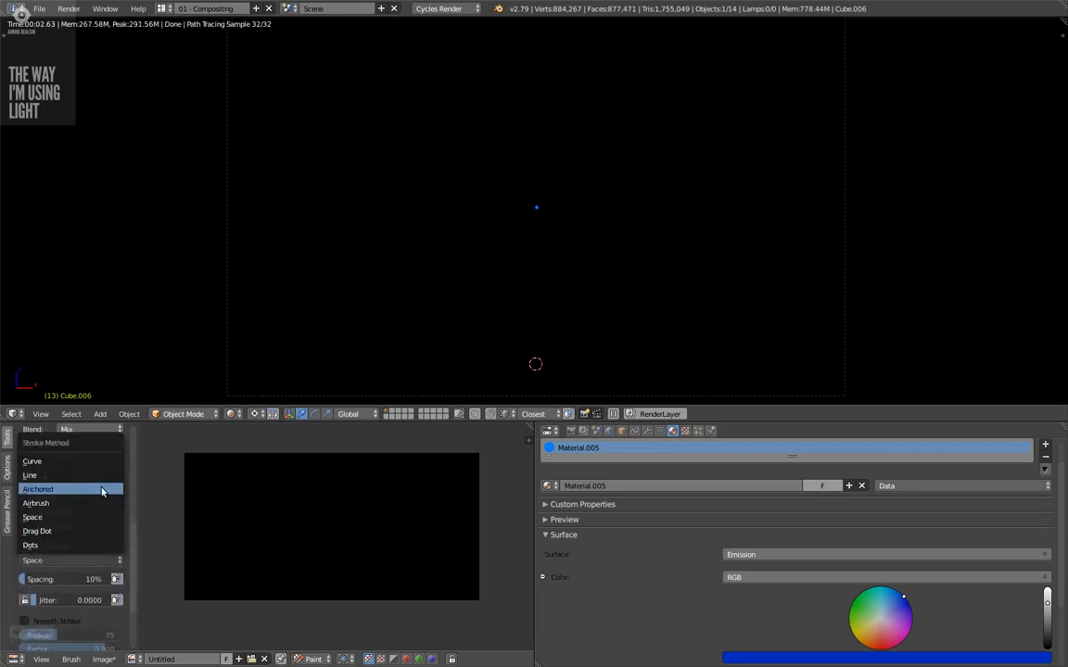
pyautogui.click(108, 448)
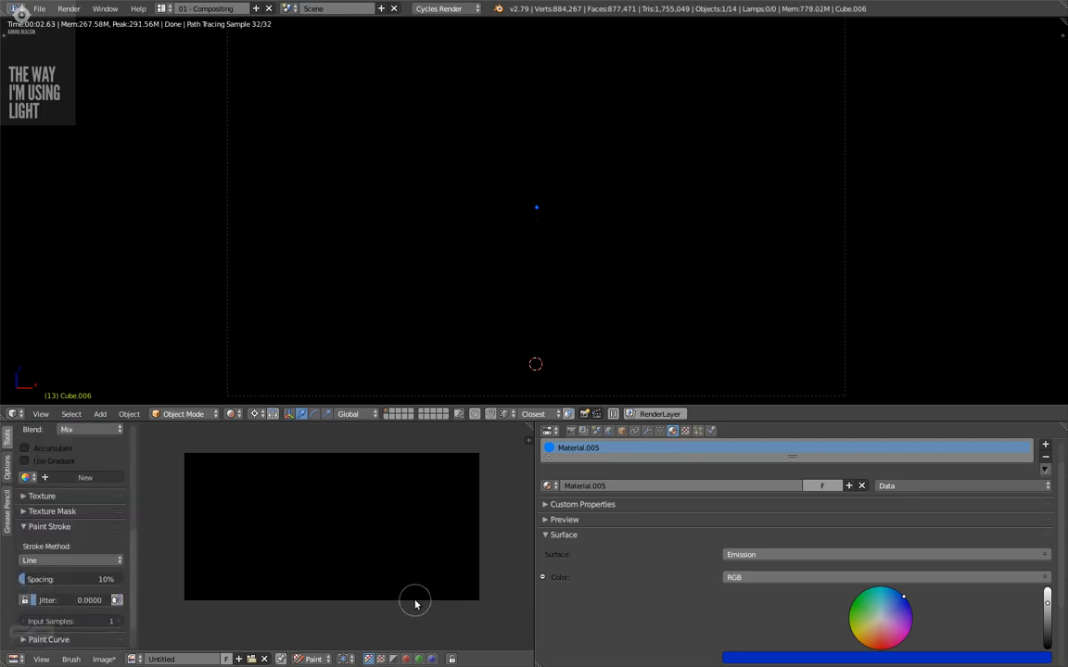
# - Paint four vertical light strips rising from the black image's lower edge, two on each side of the centre
pyautogui.moveTo(417, 593); pyautogui.dragTo(419, 510)
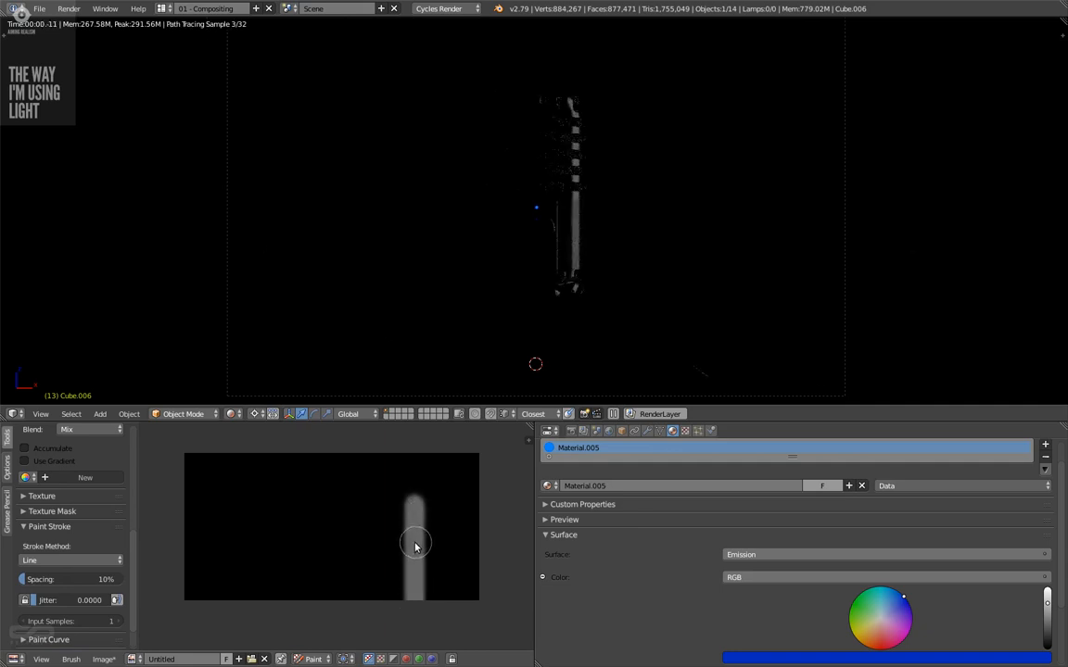
pyautogui.moveTo(260, 600); pyautogui.dragTo(263, 492)
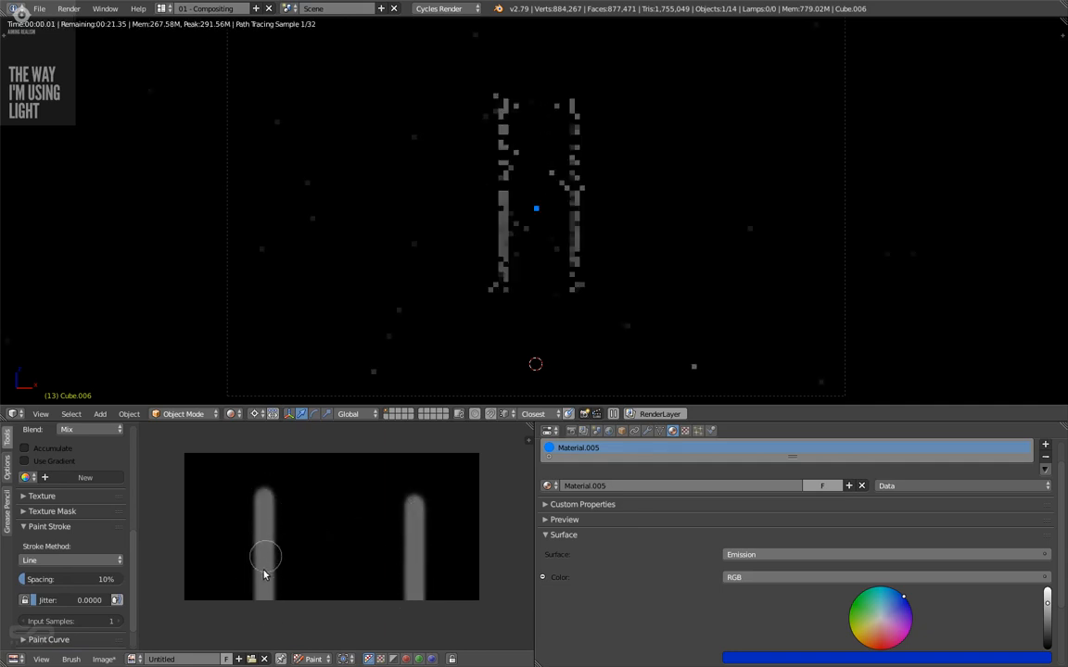
pyautogui.moveTo(220, 598); pyautogui.dragTo(222, 556)
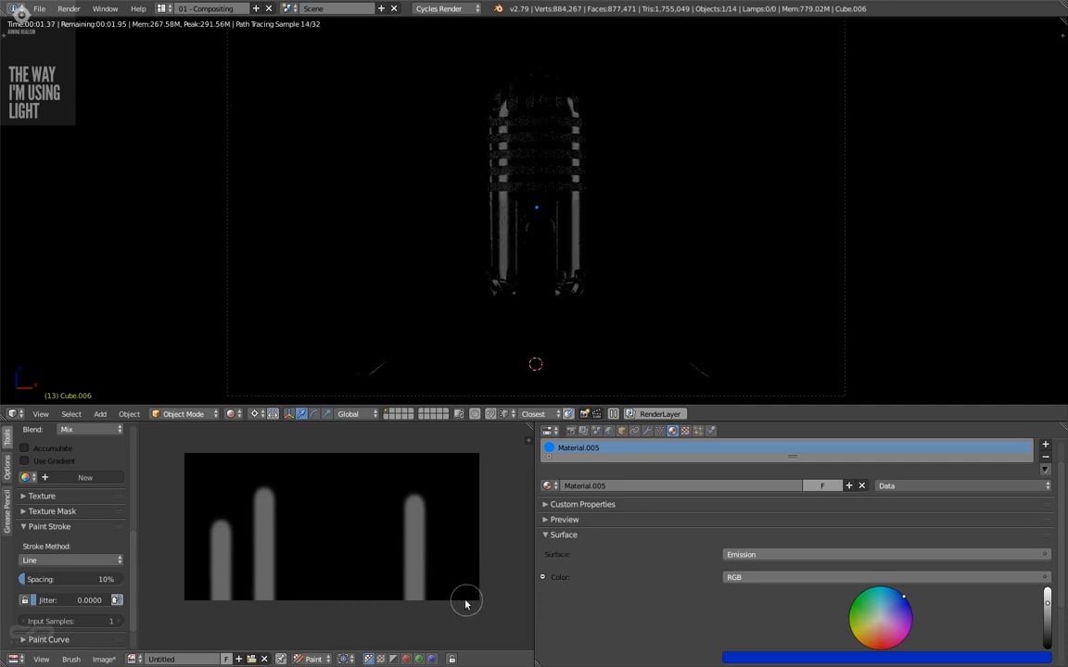
pyautogui.moveTo(464, 596); pyautogui.dragTo(466, 505)
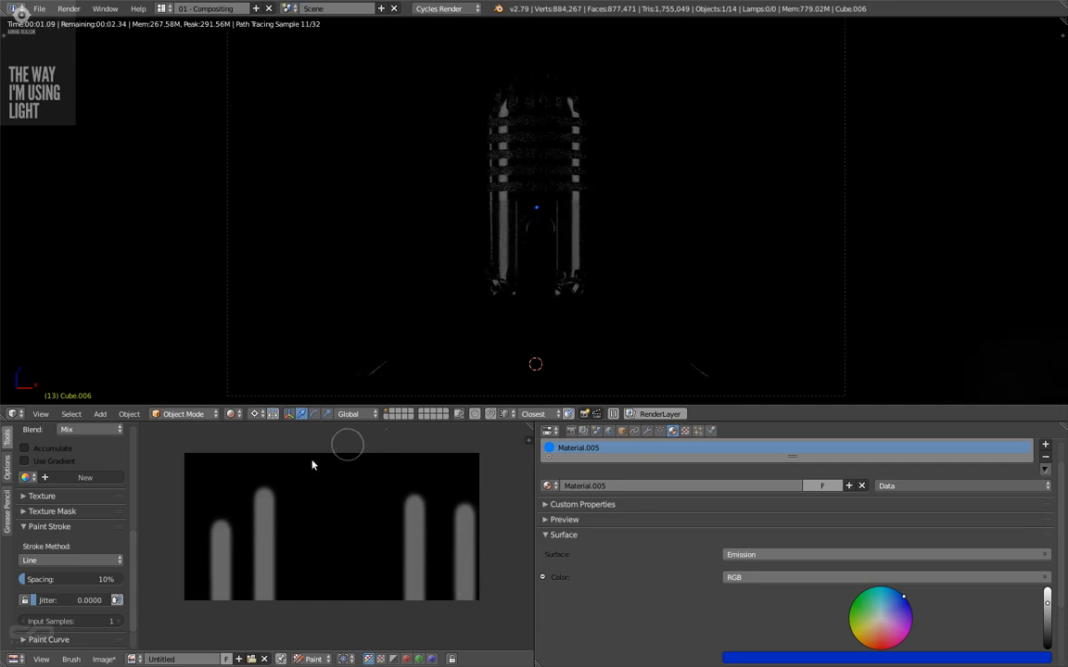
# - Paint a horizontal light strip near the image's upper edge, spanning between the two inner vertical strips, undoing strokes that sit too low
pyautogui.moveTo(309, 483); pyautogui.dragTo(400, 484)
pyautogui.hotkey('ctrl', 'z')
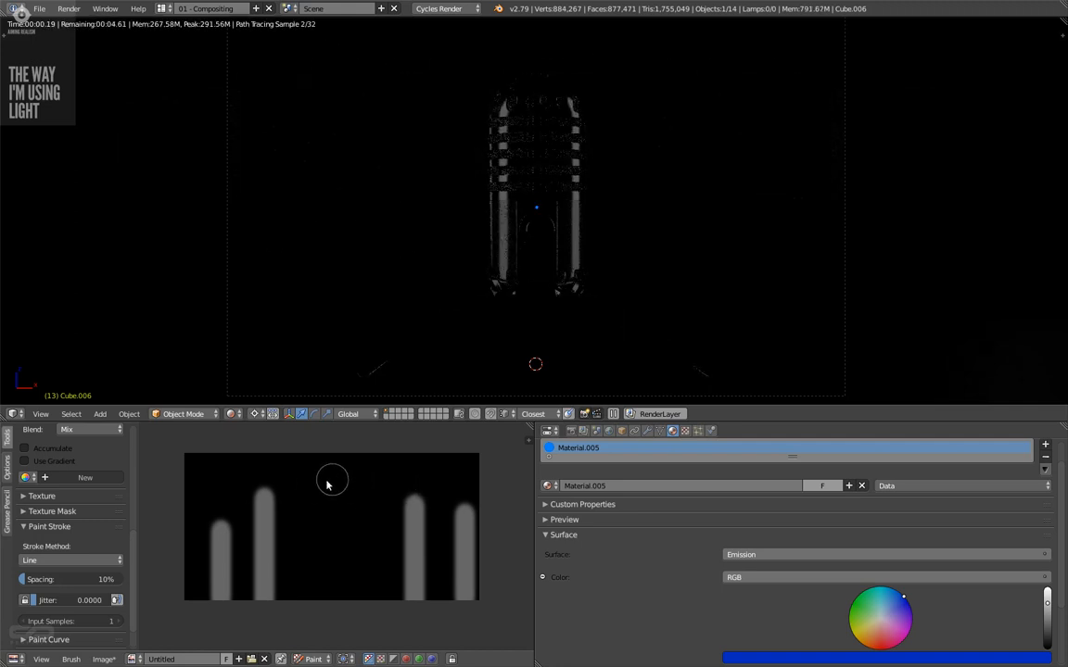
pyautogui.moveTo(297, 485); pyautogui.dragTo(393, 485)
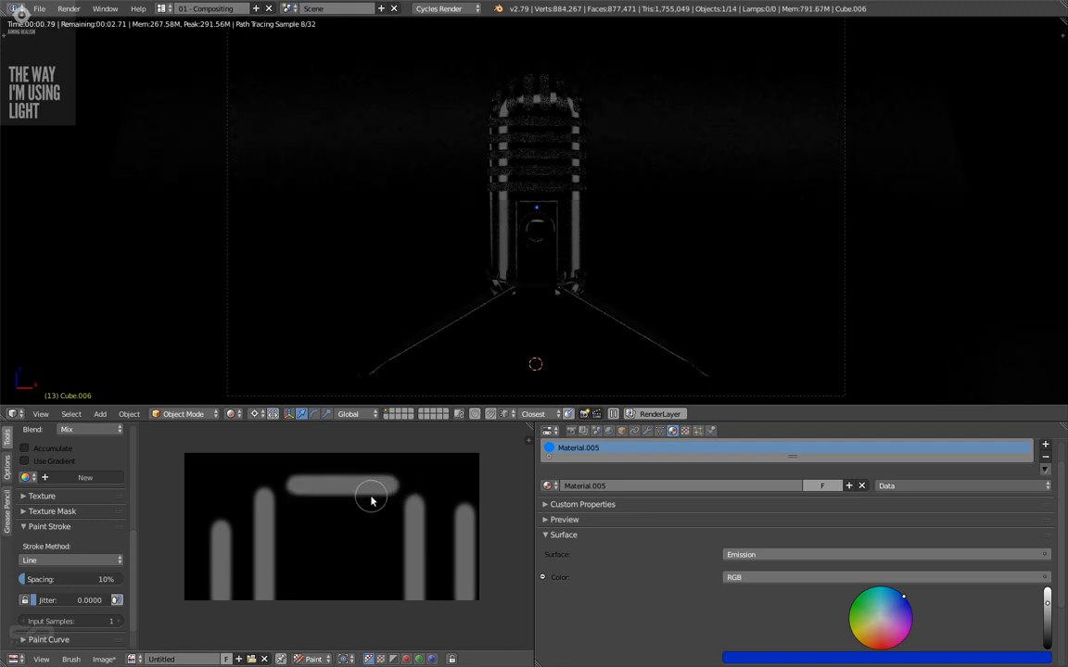
pyautogui.hotkey('ctrl', 'z')
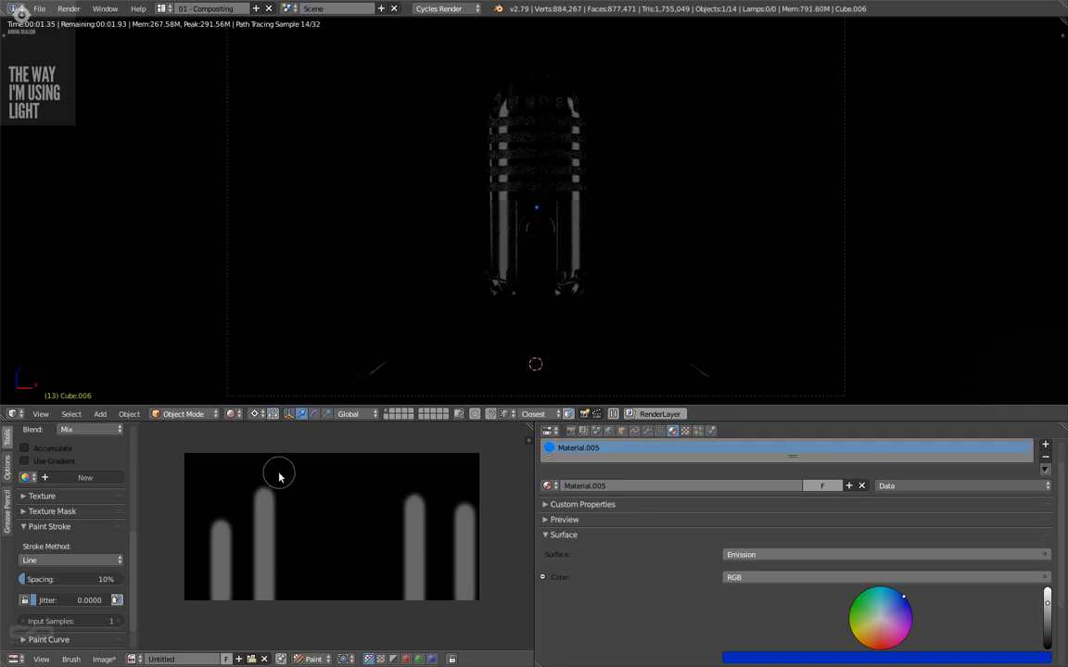
pyautogui.moveTo(280, 478); pyautogui.dragTo(388, 482)
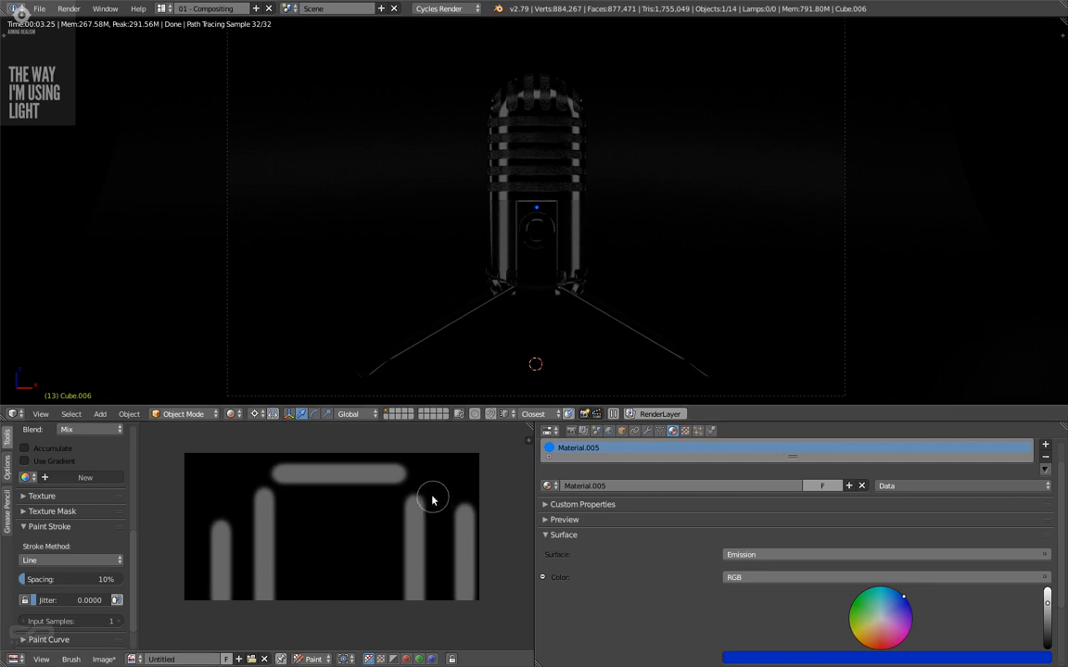
# - Paint a second horizontal light strip along the image's upper edge, directly above the first one
pyautogui.moveTo(398, 451); pyautogui.dragTo(419, 475, button='middle')
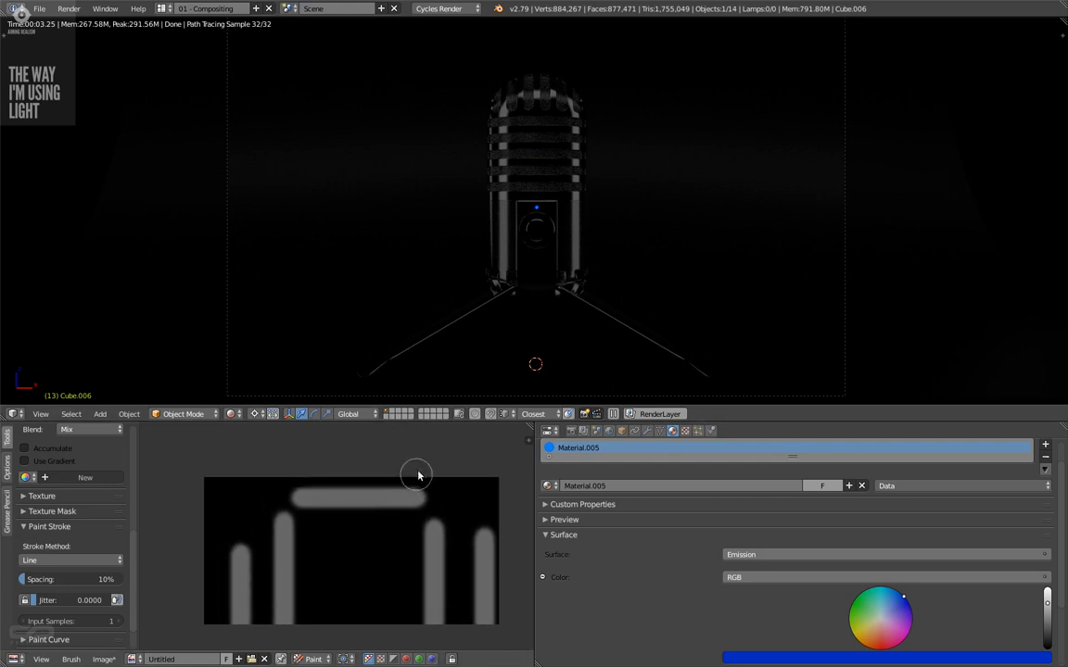
pyautogui.moveTo(464, 511); pyautogui.dragTo(450, 510, button='middle')
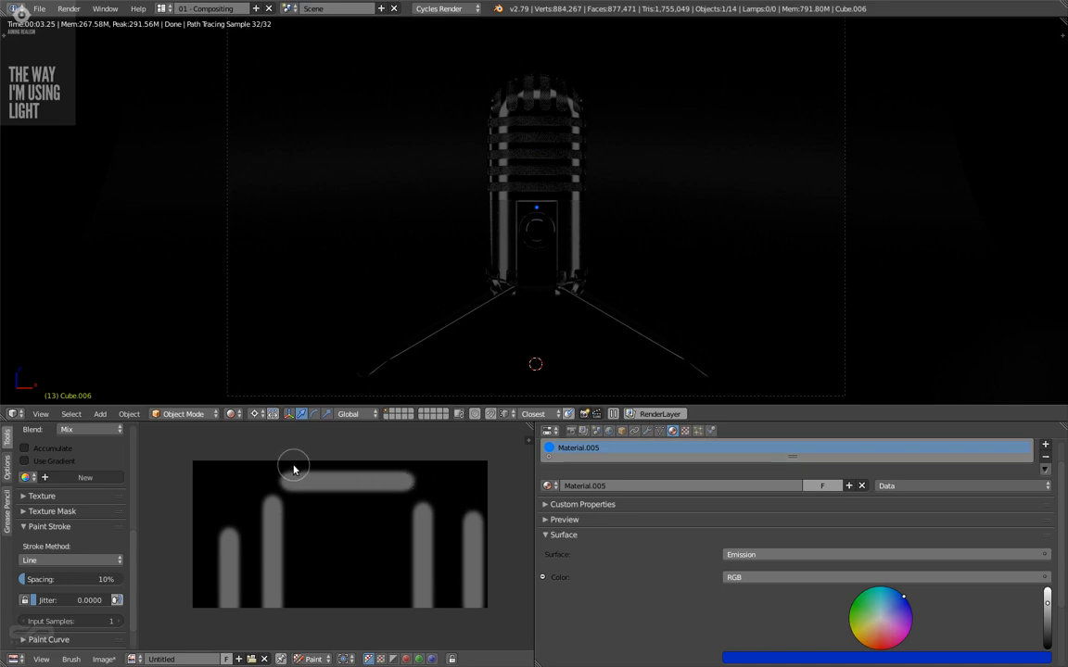
pyautogui.moveTo(293, 469); pyautogui.dragTo(410, 468)
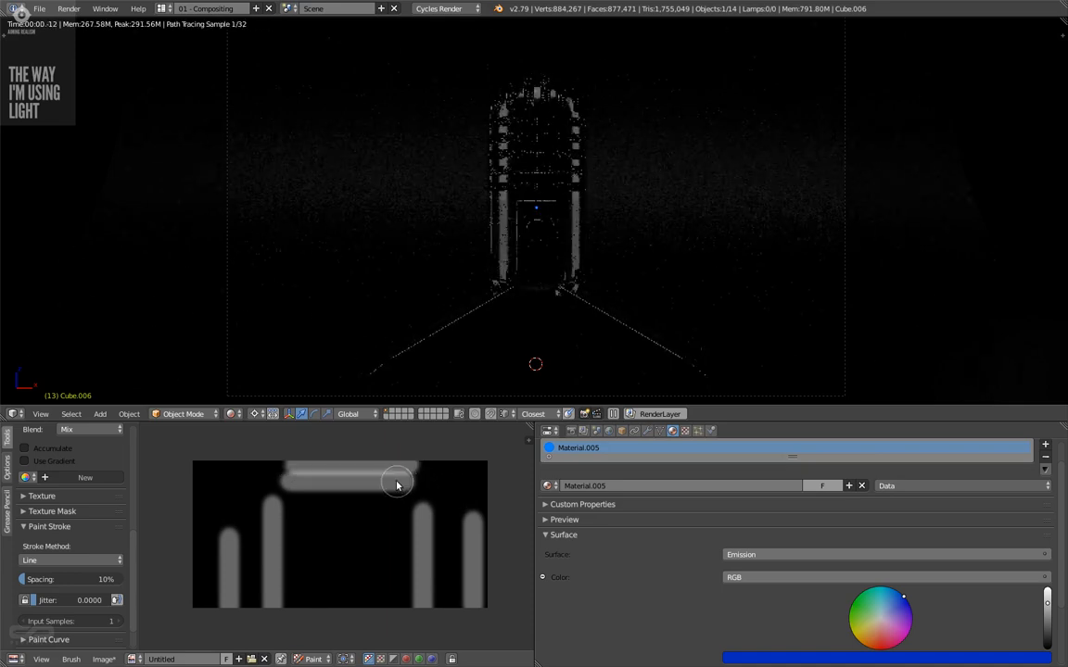
# - Reduce the brush radius and paint a thin, brighter vertical core inside each of the two inner light strips
pyautogui.moveTo(398, 484); pyautogui.dragTo(371, 442, button='middle')
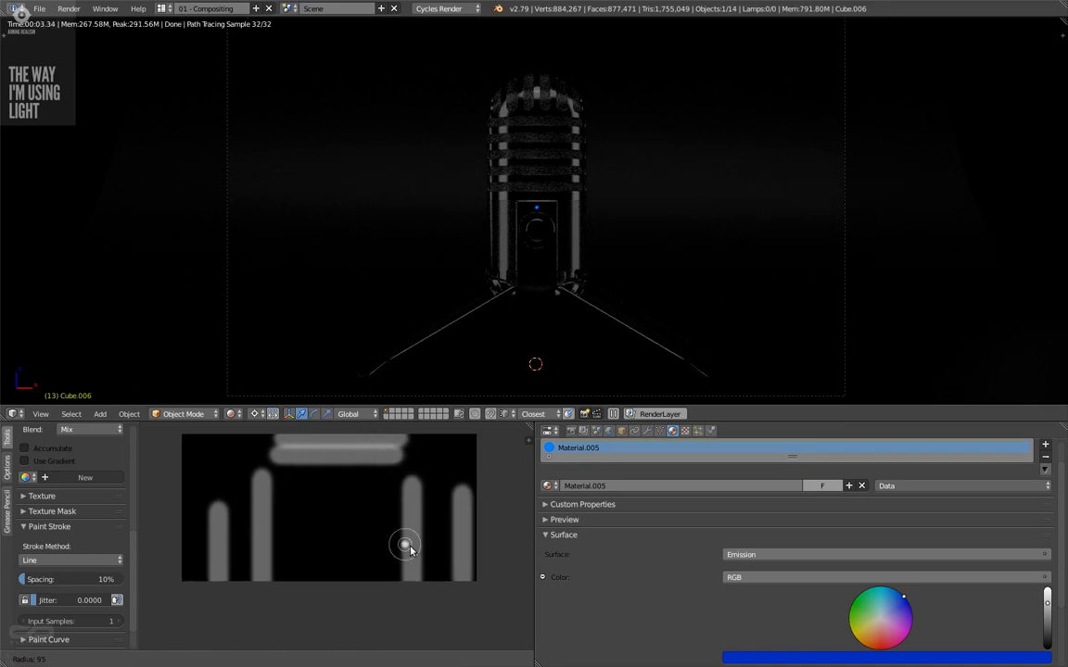
pyautogui.moveTo(411, 578); pyautogui.dragTo(409, 494)
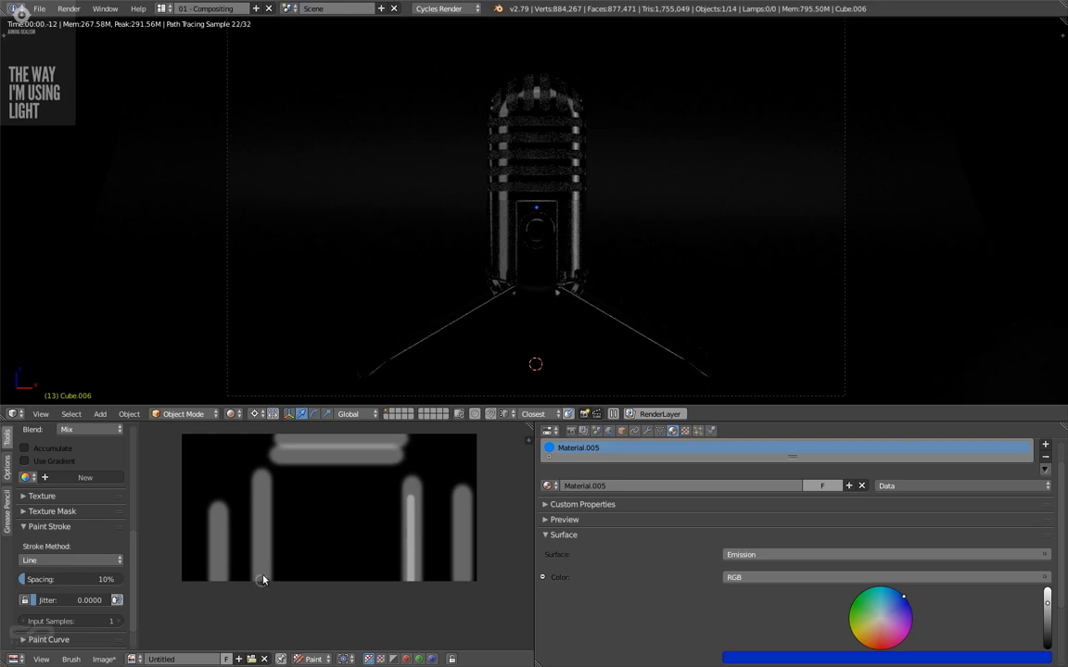
pyautogui.moveTo(267, 492); pyautogui.dragTo(266, 492)
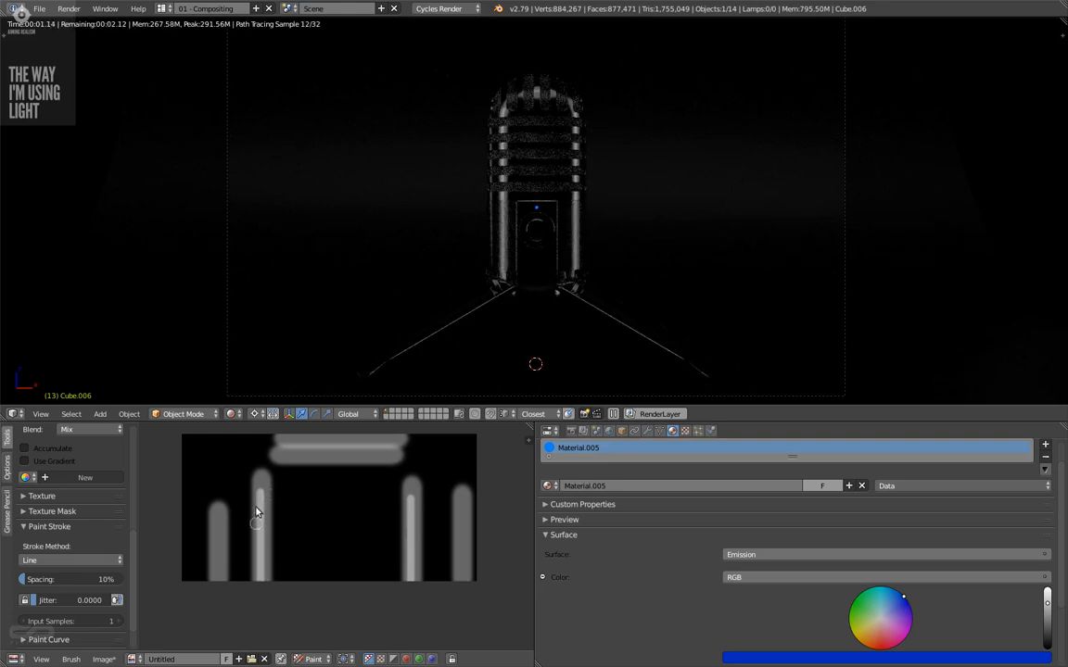
# - Change the brush's stroke method to Space and enlarge the brush to more than the width of a light strip
pyautogui.click(55, 559)
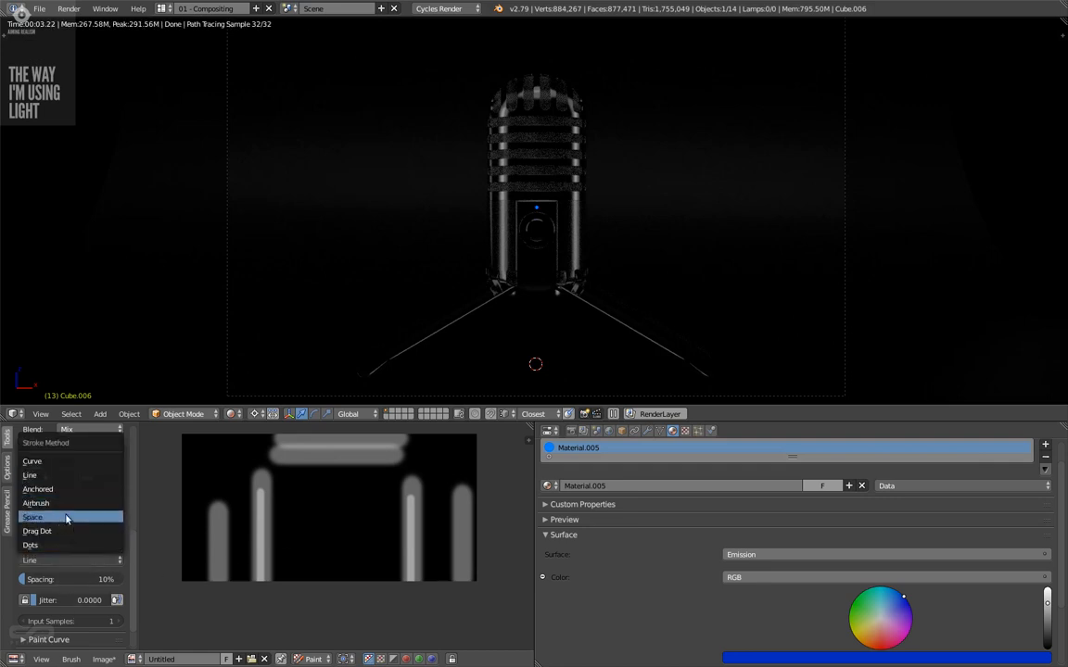
pyautogui.click(56, 517)
pyautogui.press('f')
pyautogui.click(372, 529)
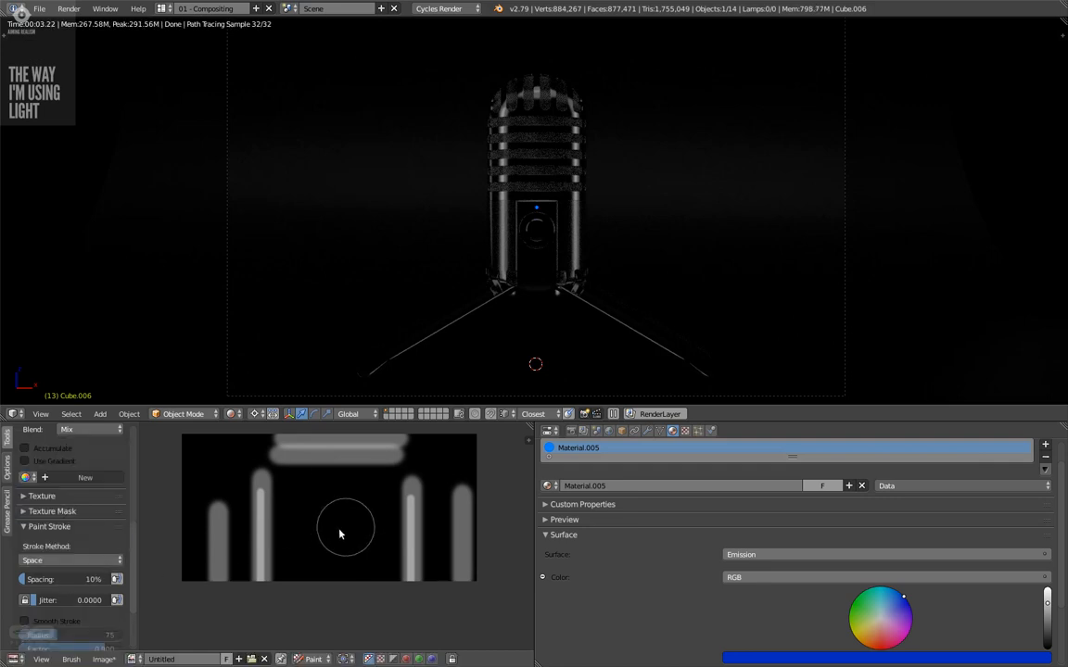
# - Dab soft, faint spots of light onto the black area midway between the two inner vertical strips
pyautogui.click(341, 526)
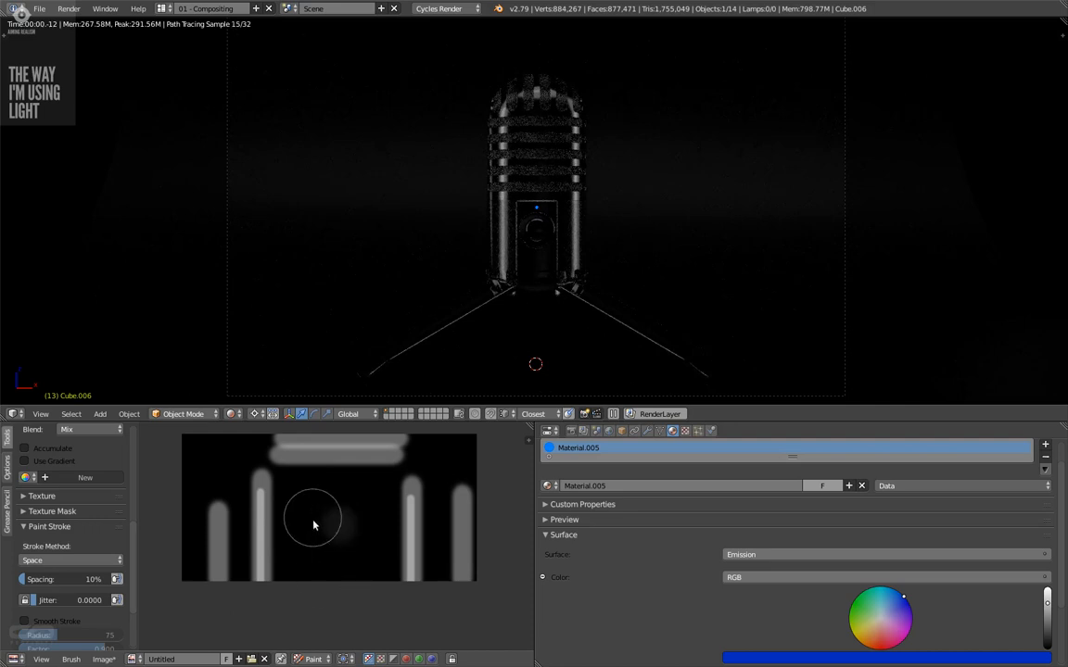
pyautogui.click(321, 516)
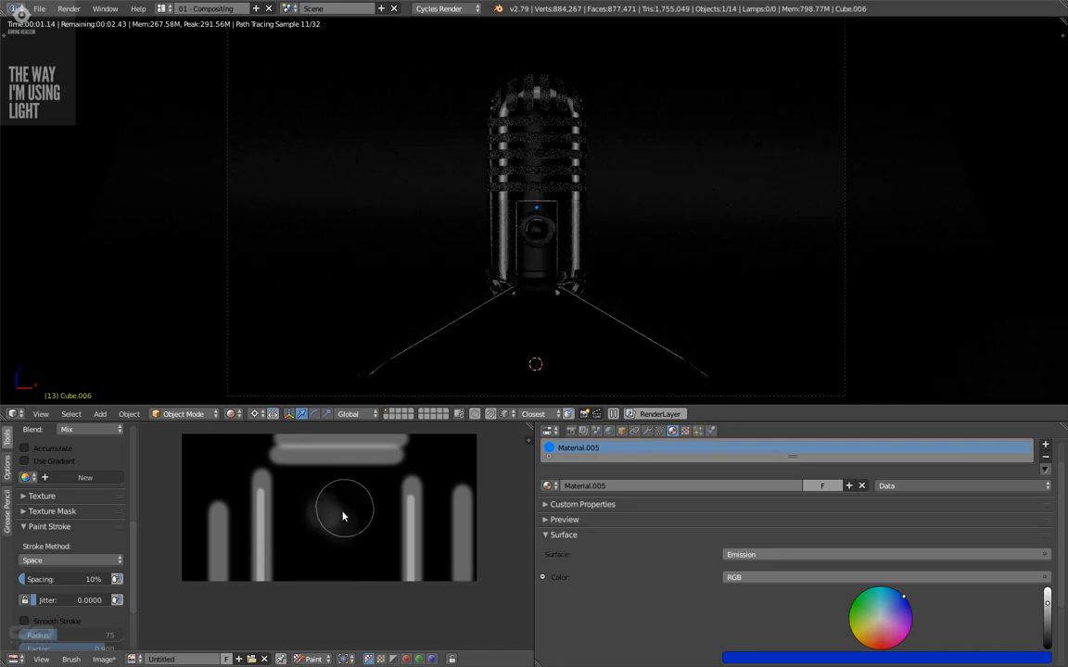
pyautogui.click(342, 512)
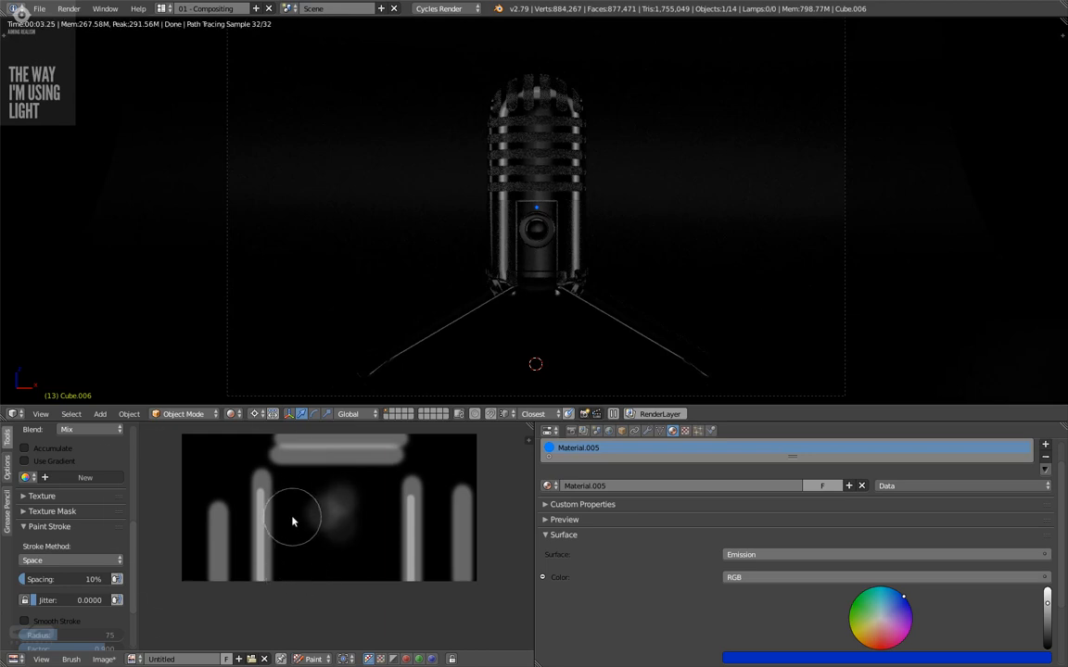
# - Adjust the brush strength and paint a faint vertical glow along the inward side of each inner light strip
pyautogui.hotkey('shift', 'f')
pyautogui.click(319, 517)
pyautogui.moveTo(296, 493); pyautogui.dragTo(292, 588)
pyautogui.moveTo(295, 483); pyautogui.dragTo(279, 590)
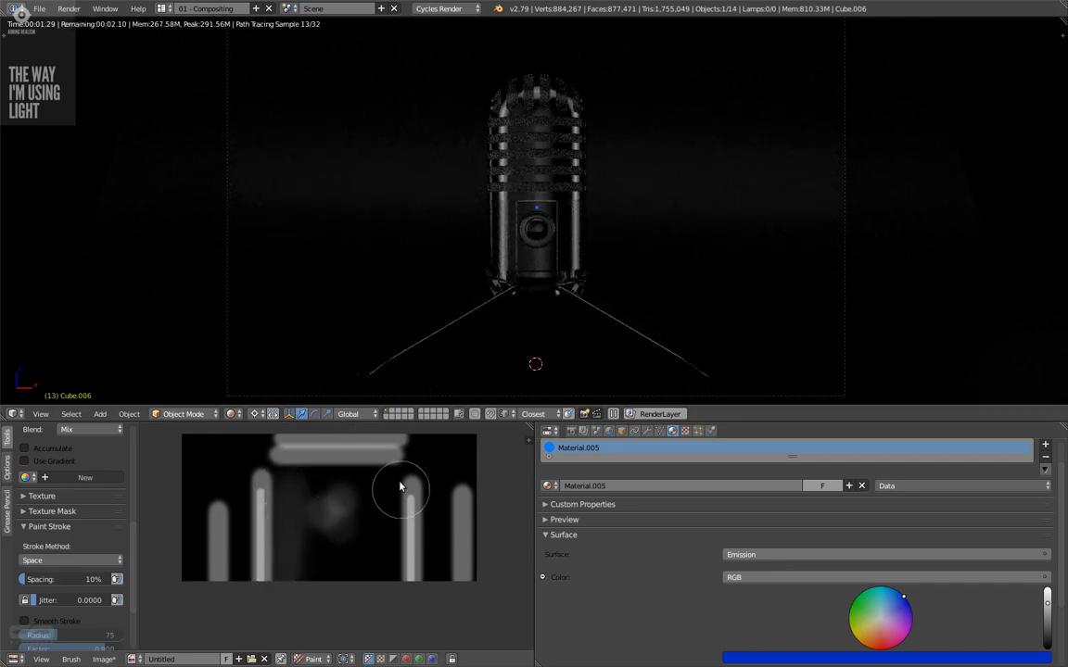
pyautogui.moveTo(408, 493); pyautogui.dragTo(400, 564)
pyautogui.moveTo(398, 508)
pyautogui.mouseDown()
pyautogui.moveTo(394, 591)
pyautogui.moveTo(391, 575)
pyautogui.mouseUp()
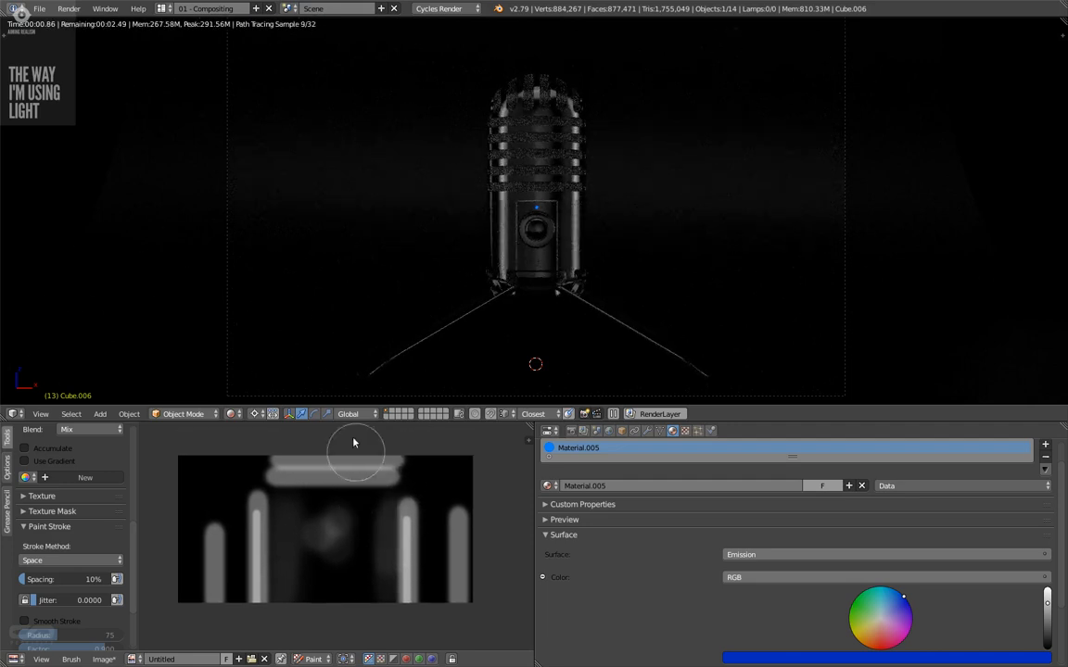
pyautogui.moveTo(361, 496); pyautogui.dragTo(363, 511, button='middle')
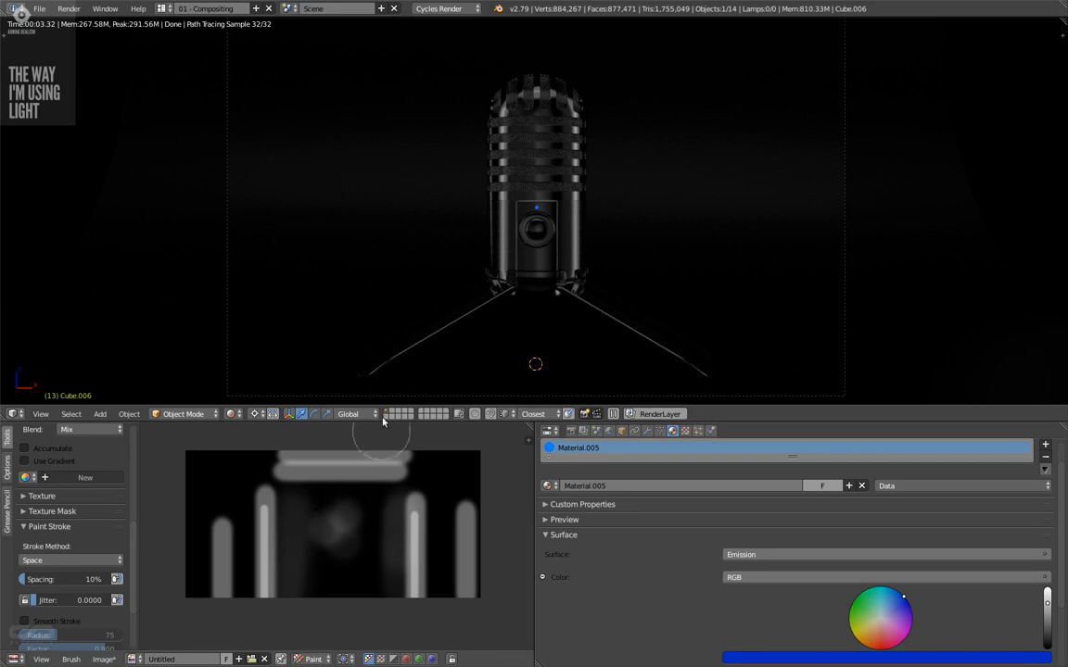
pyautogui.moveTo(384, 482); pyautogui.dragTo(392, 473, button='middle')
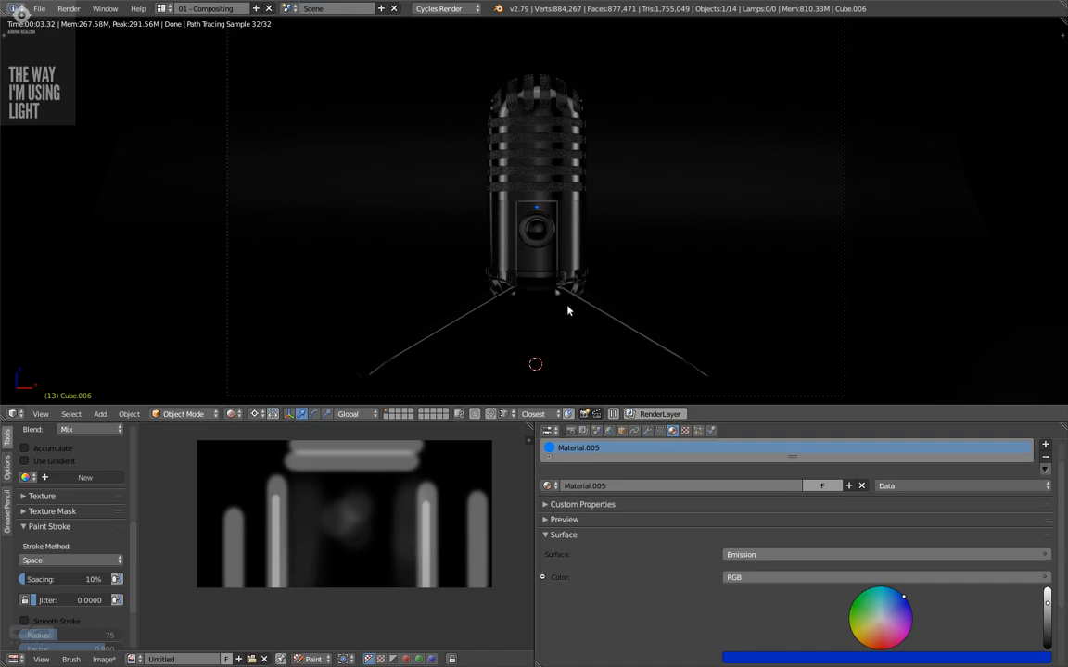
# - Leave the rendered view, replace the image editor with the Node Editor, and select the microphone's chrome body
pyautogui.hotkey('shift', 'z')
pyautogui.moveTo(586, 303)
pyautogui.mouseDown(button='middle')
pyautogui.moveTo(553, 294)
pyautogui.moveTo(532, 338)
pyautogui.moveTo(539, 317)
pyautogui.moveTo(499, 260)
pyautogui.mouseUp(button='middle')
pyautogui.scroll(-5, 549, 317)
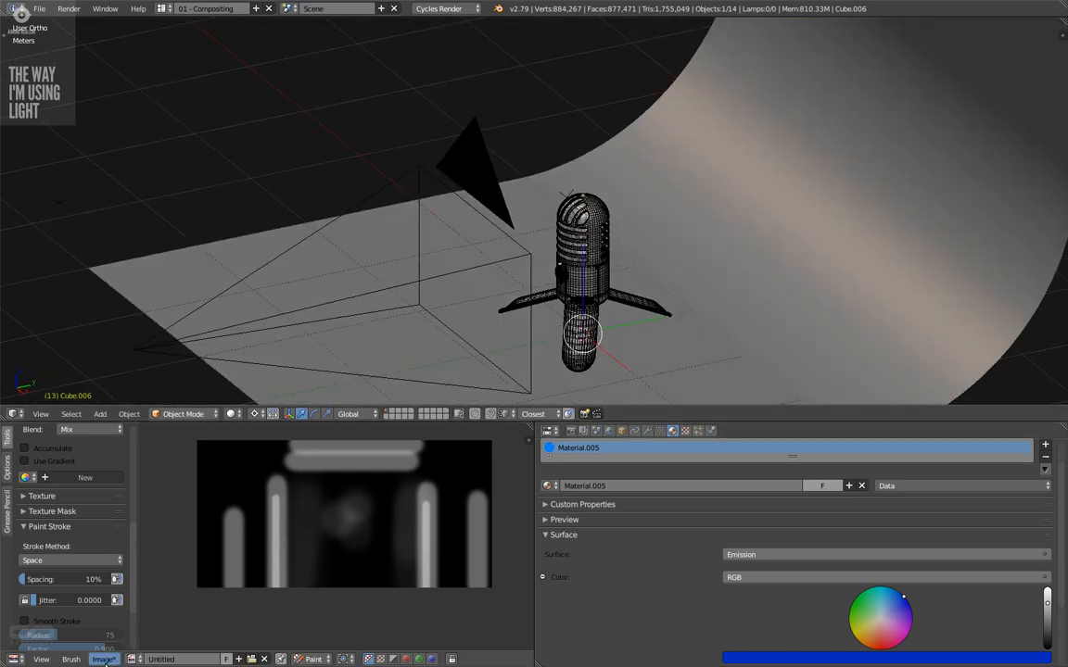
pyautogui.click(15, 660)
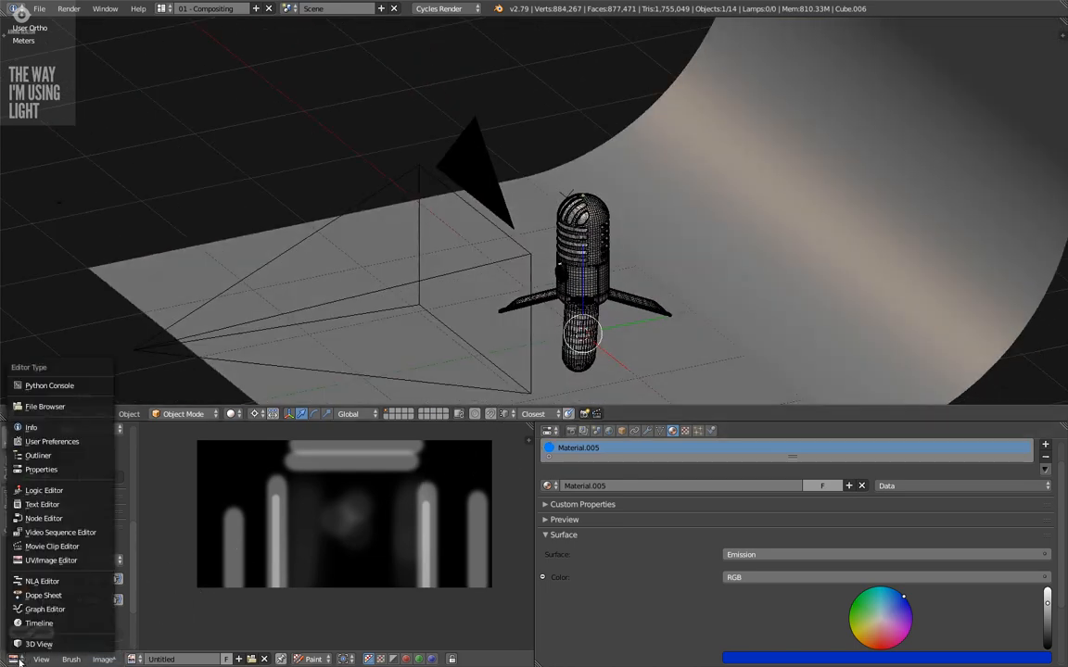
pyautogui.click(58, 520)
pyautogui.moveTo(329, 515); pyautogui.dragTo(287, 504, button='middle')
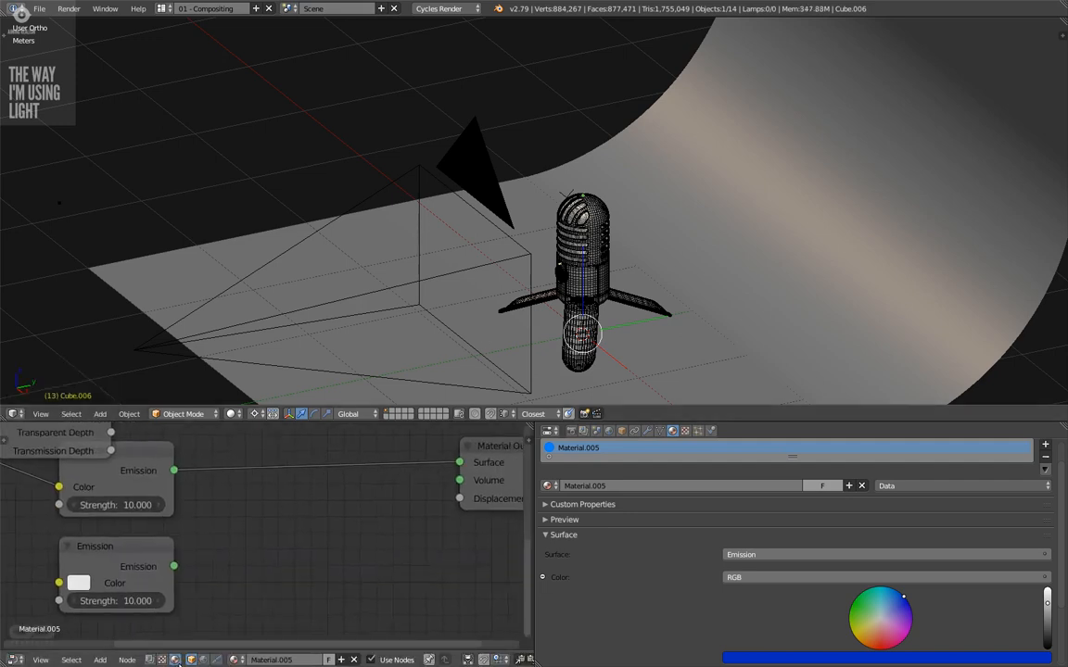
pyautogui.rightClick(580, 290)
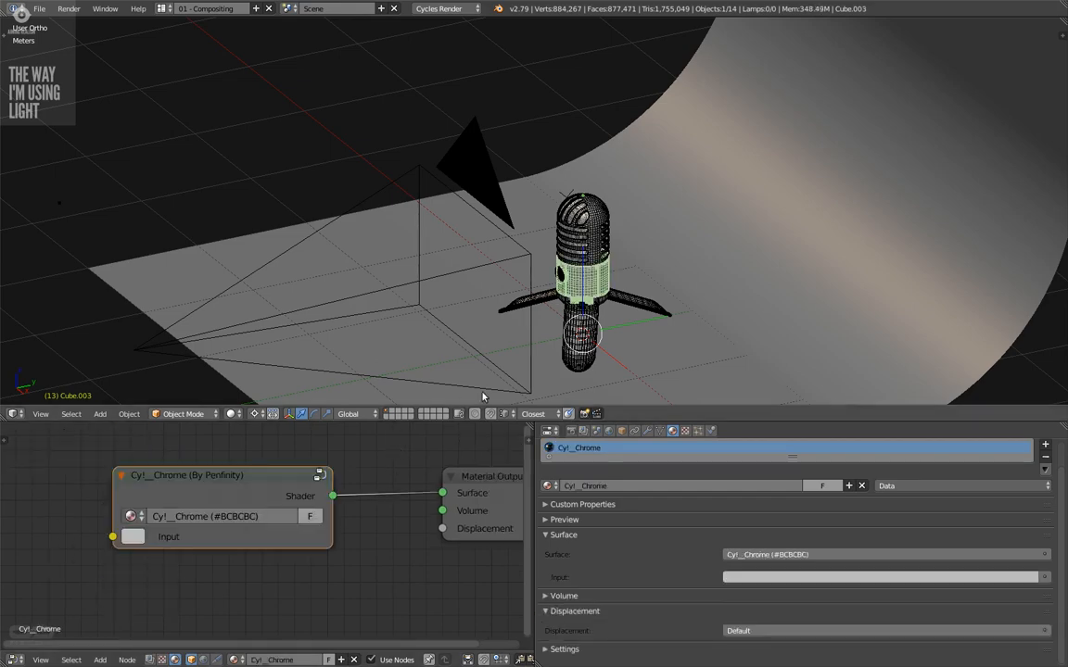
# - Add a plane and move it with global X locked to the space between the camera and the microphone
pyautogui.moveTo(483, 393); pyautogui.dragTo(597, 307, button='middle')
pyautogui.hotkey('shift', 'a')
pyautogui.click(595, 304)
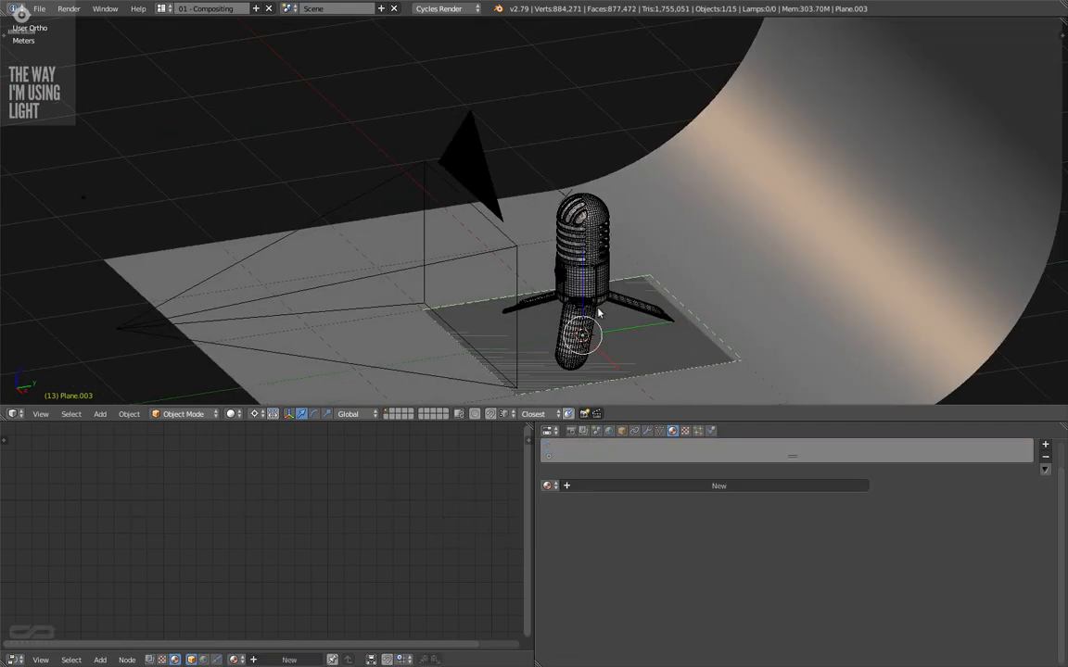
pyautogui.press('g')
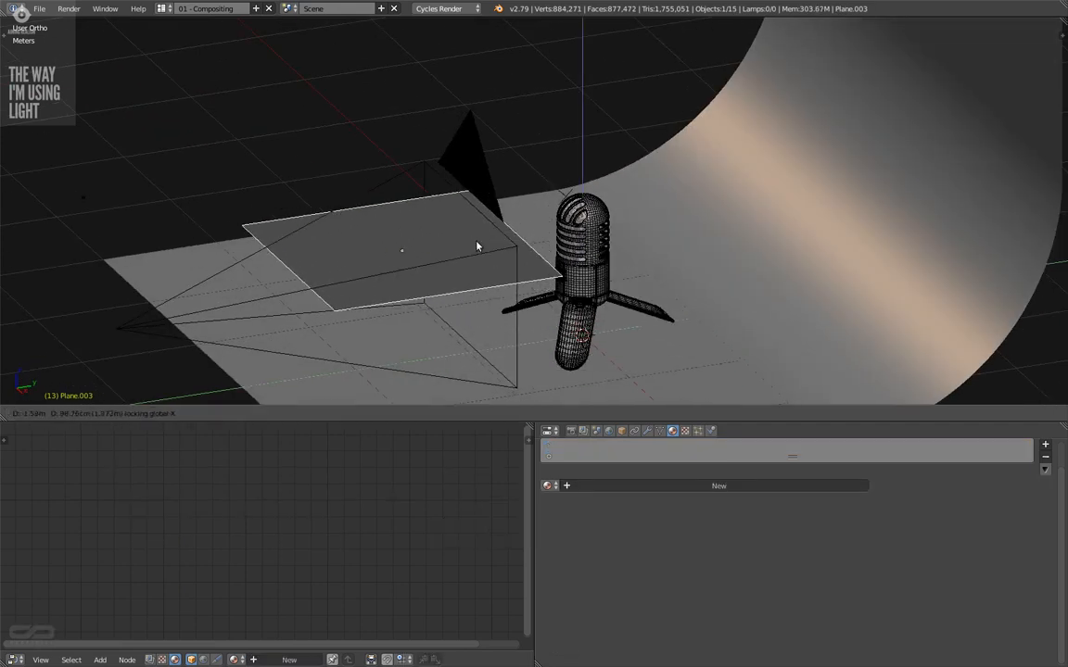
pyautogui.click(468, 243)
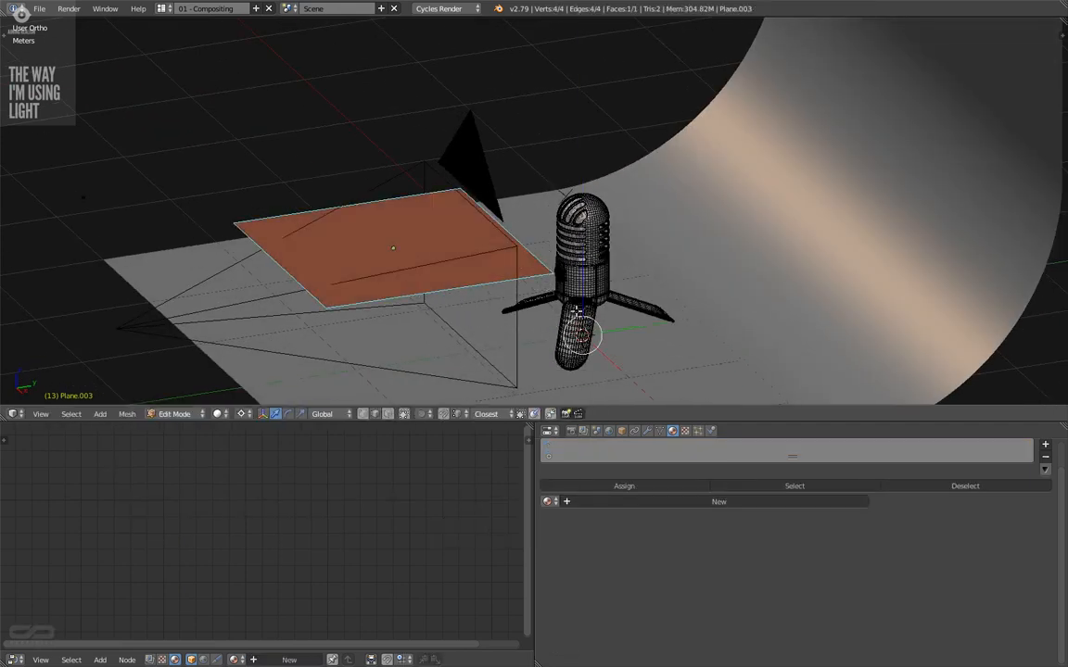
pyautogui.press('Tab')
pyautogui.press('Tab')
pyautogui.press('g')
pyautogui.press('r')
pyautogui.hotkey('shift', 'x')
pyautogui.write('56|) = 56  locking global X')
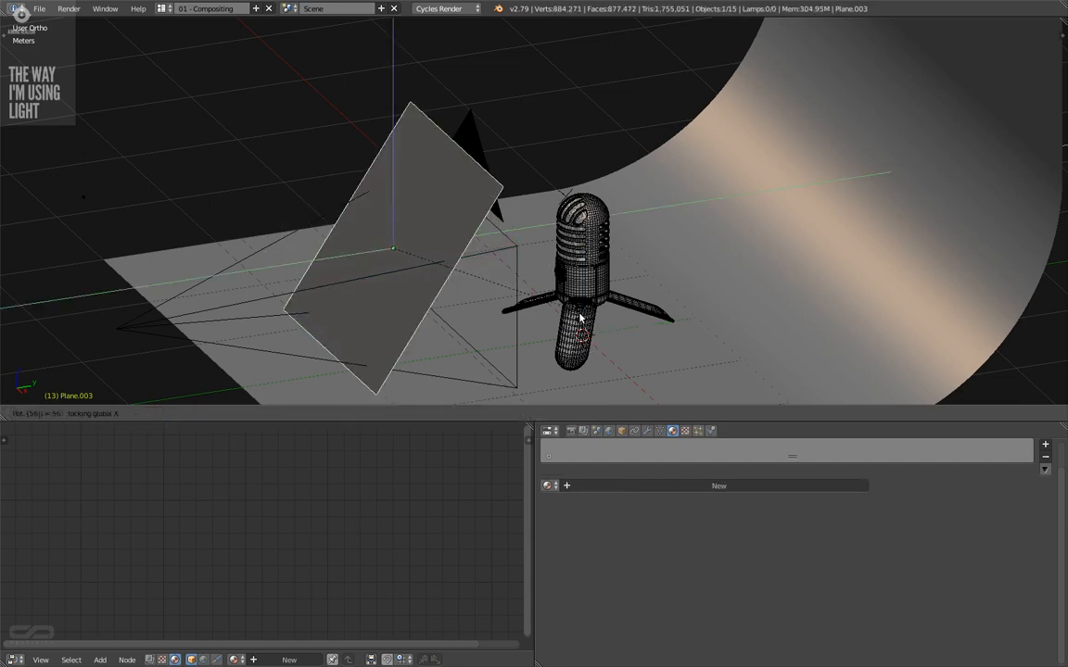
pyautogui.press('Return')
pyautogui.press('F6')
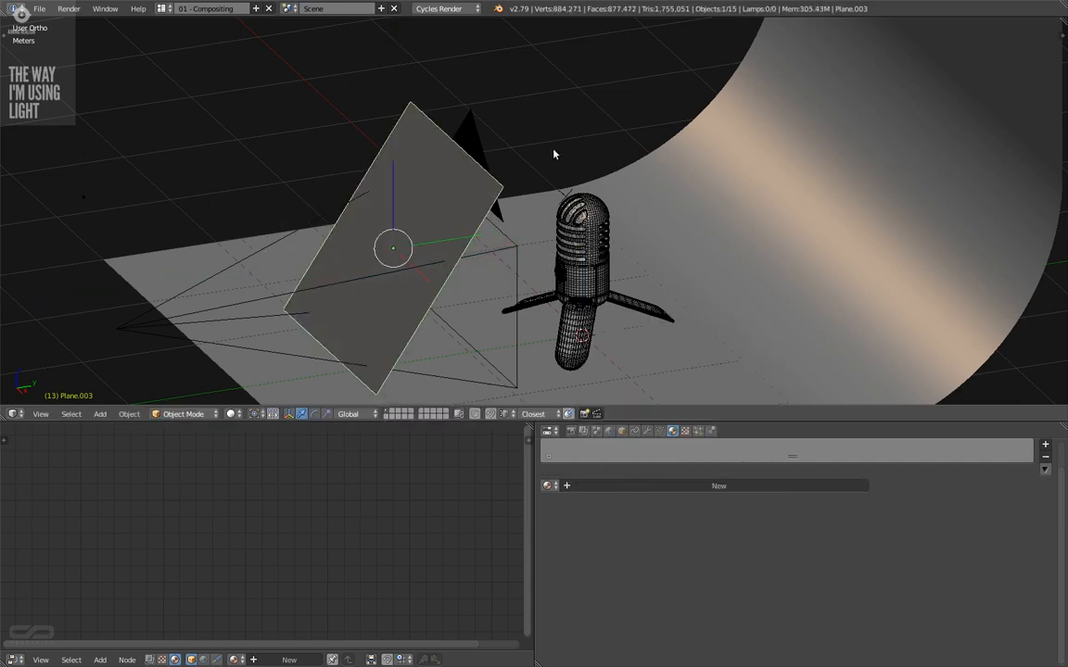
pyautogui.hotkey('shift', 'r')
pyautogui.hotkey('ctrl', 'z')
pyautogui.hotkey('ctrl', 'z')
# - Rotate the plane 45° about the global X axis and repeat the rotation once to stand it upright
pyautogui.moveTo(484, 274); pyautogui.dragTo(498, 317, button='middle')
pyautogui.press('r')
pyautogui.hotkey('shift', 'x')
pyautogui.write('45')
pyautogui.press('Return')
pyautogui.hotkey('shift', 'r')
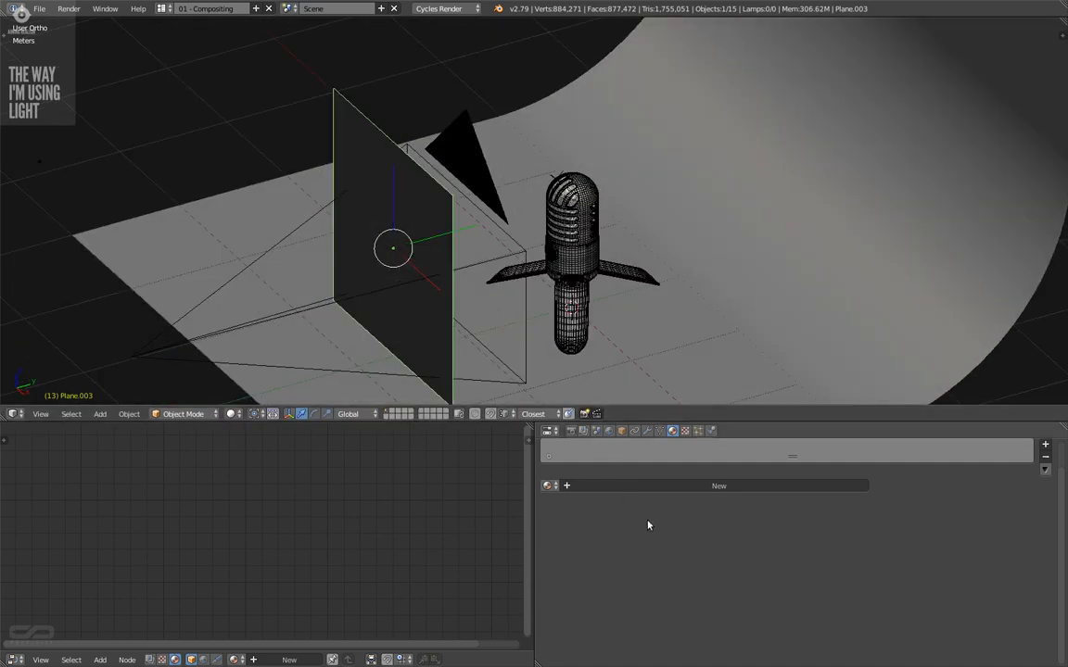
# - Assign the existing LP material to the upright plane and bring its nodes into view
pyautogui.click(547, 484)
pyautogui.click(575, 539)
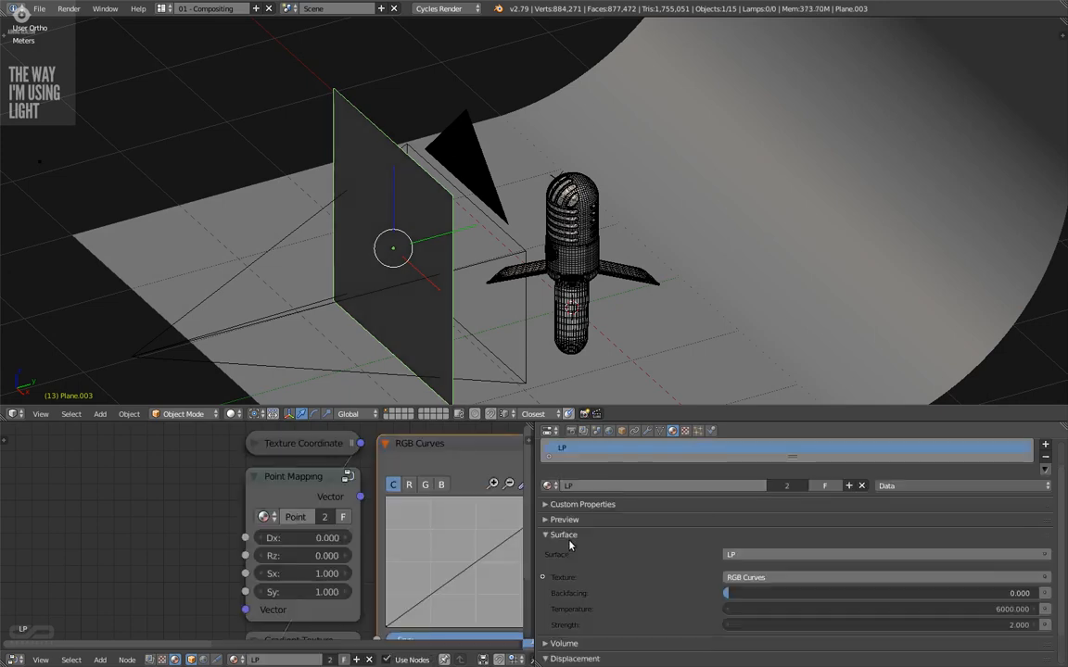
pyautogui.scroll(-4, 409, 615)
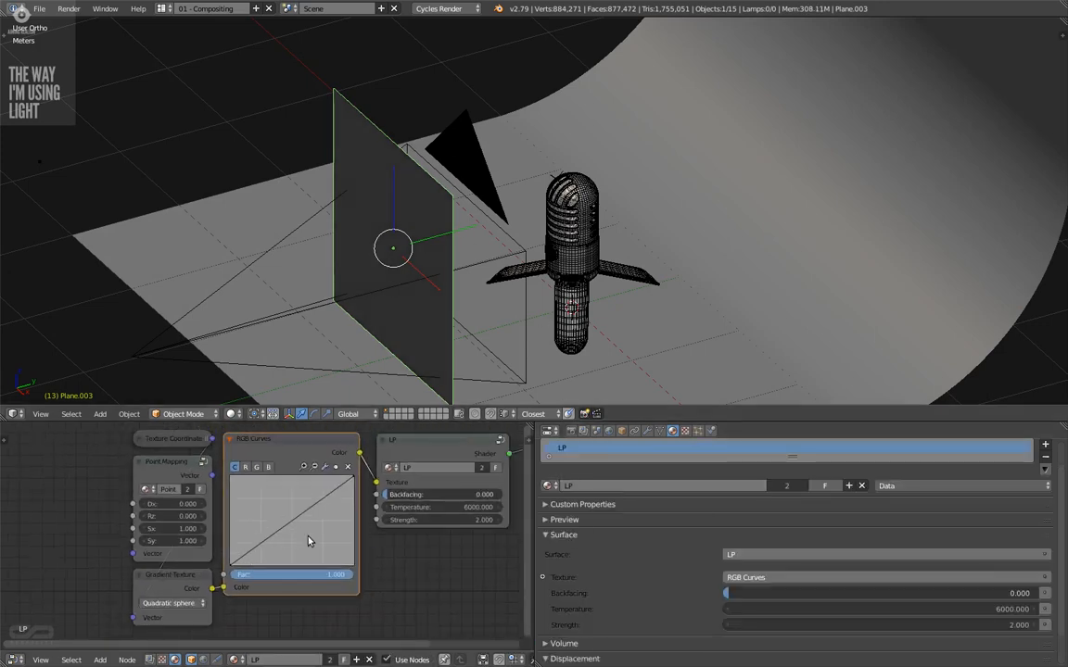
pyautogui.moveTo(267, 564); pyautogui.dragTo(239, 545, button='middle')
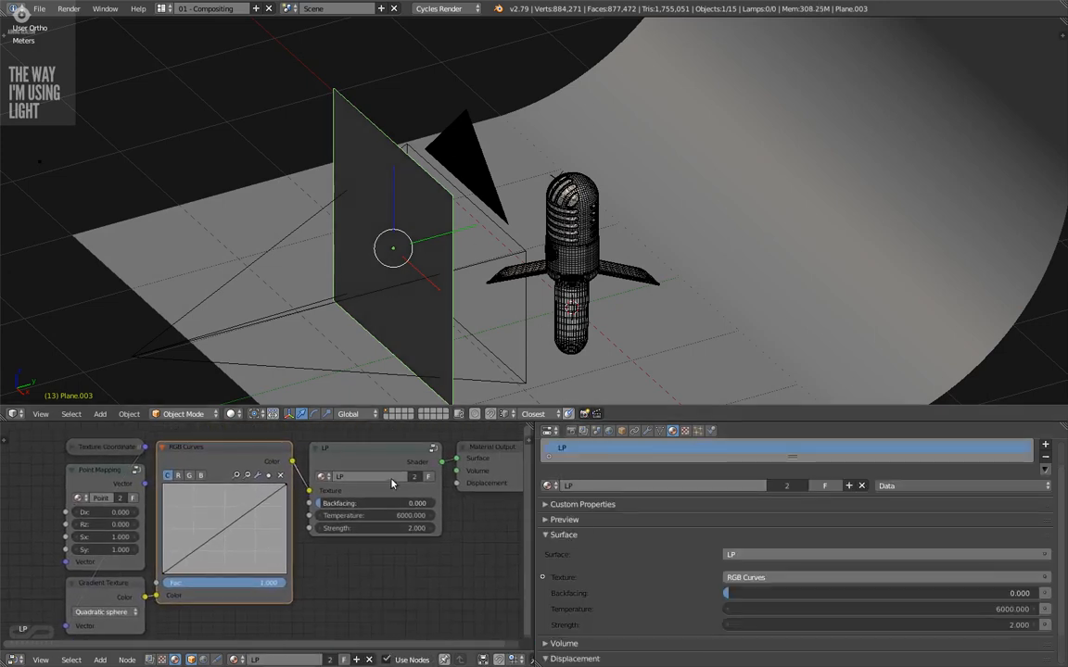
# - Examine the LP material's node chain: the LP group, RGB Curves, Gradient Texture and its types, Point Mapping and Texture Coordinate
pyautogui.click(391, 451)
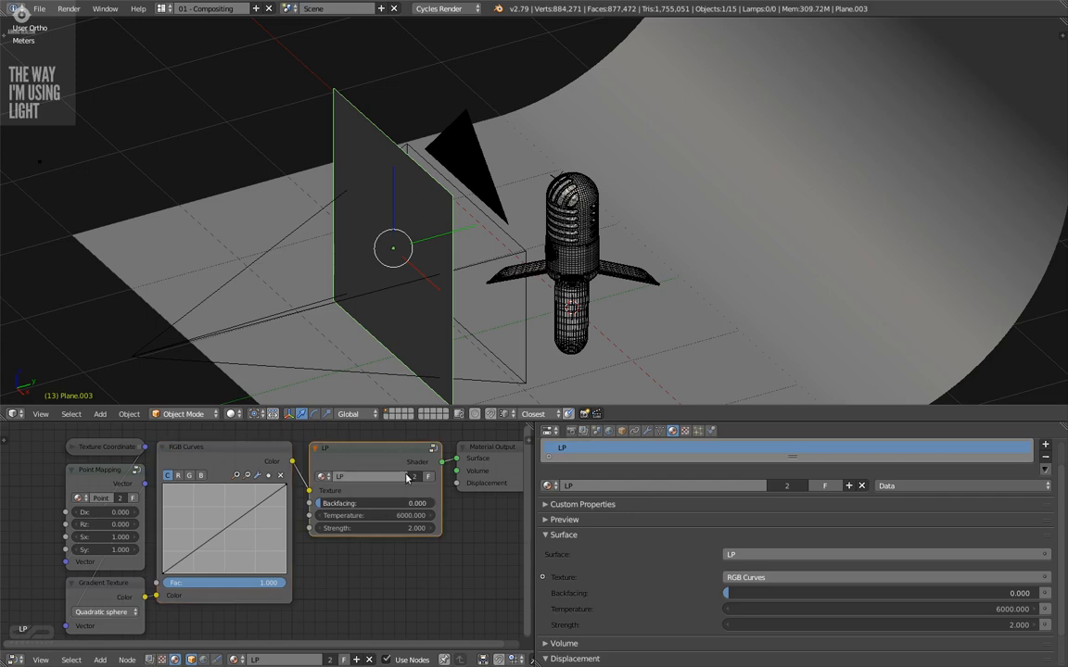
pyautogui.click(188, 450)
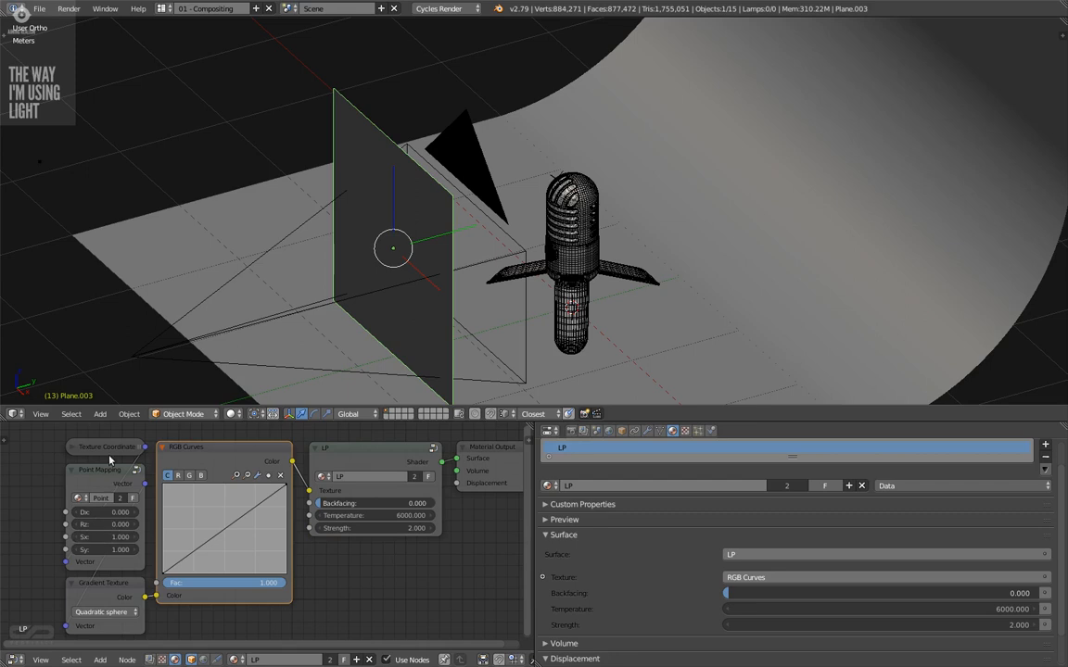
pyautogui.click(109, 600)
pyautogui.moveTo(106, 602); pyautogui.dragTo(142, 548, button='middle')
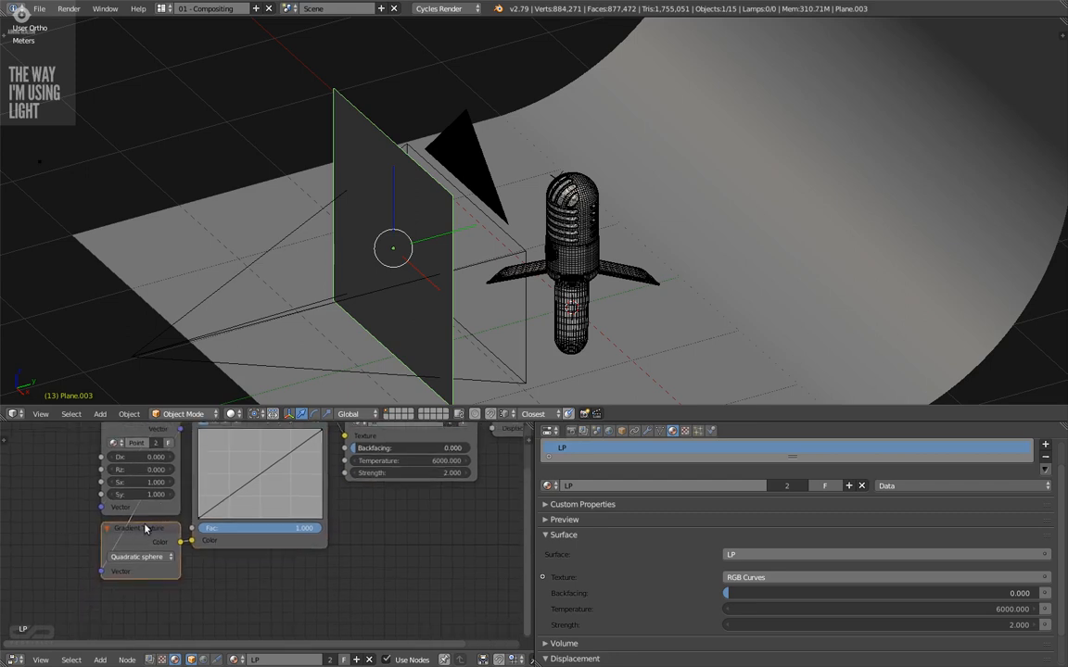
pyautogui.moveTo(156, 507); pyautogui.dragTo(177, 557, button='middle')
pyautogui.click(164, 603)
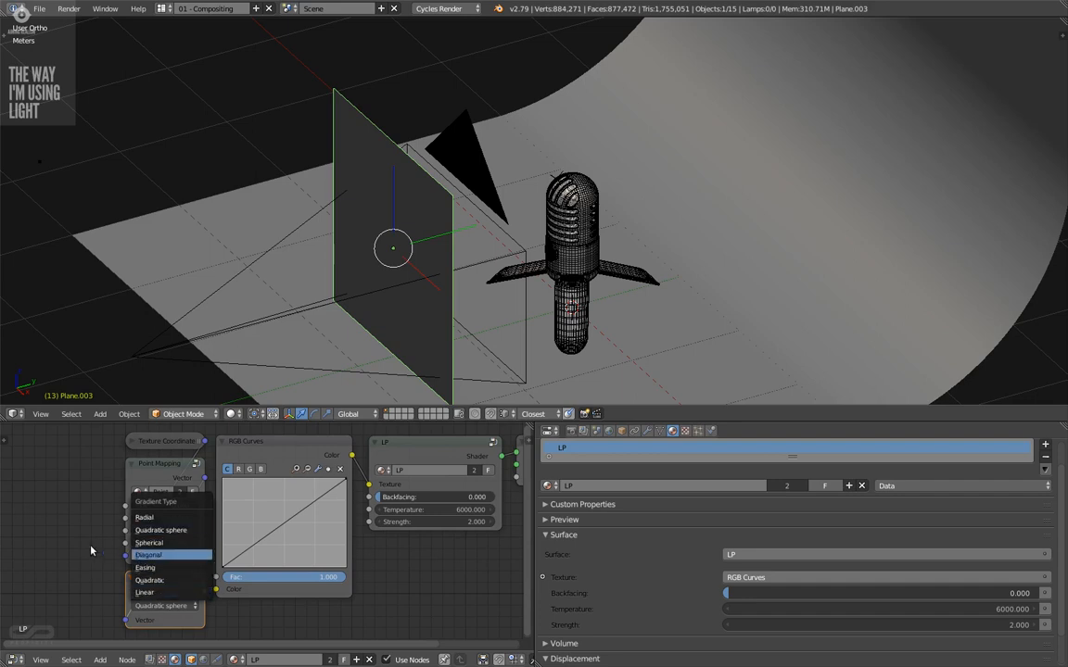
pyautogui.click(165, 464)
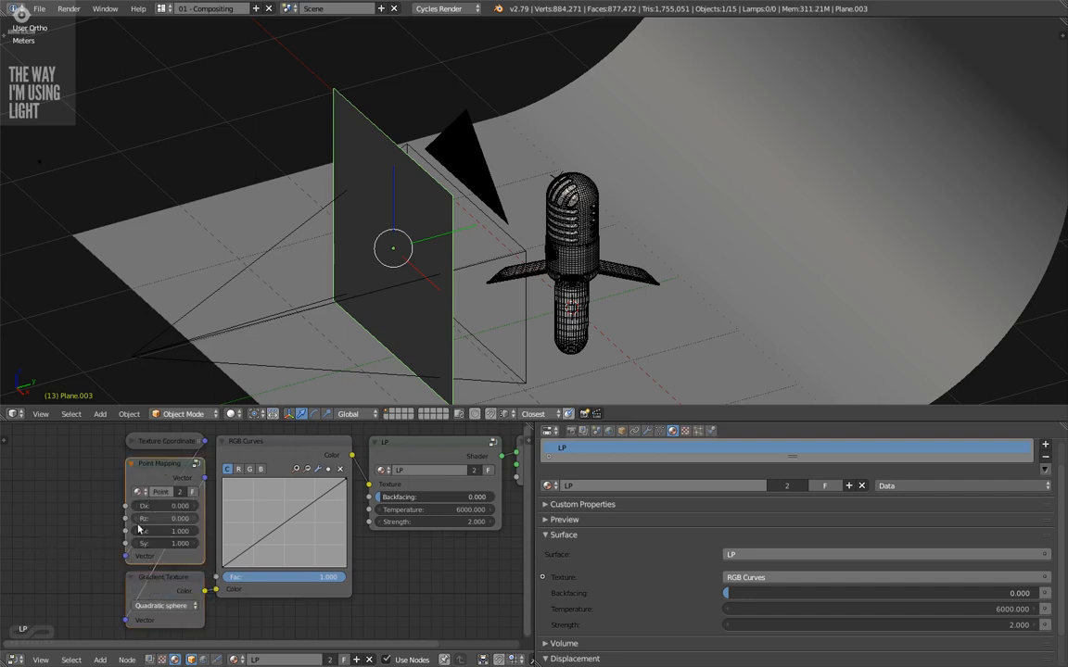
pyautogui.click(150, 441)
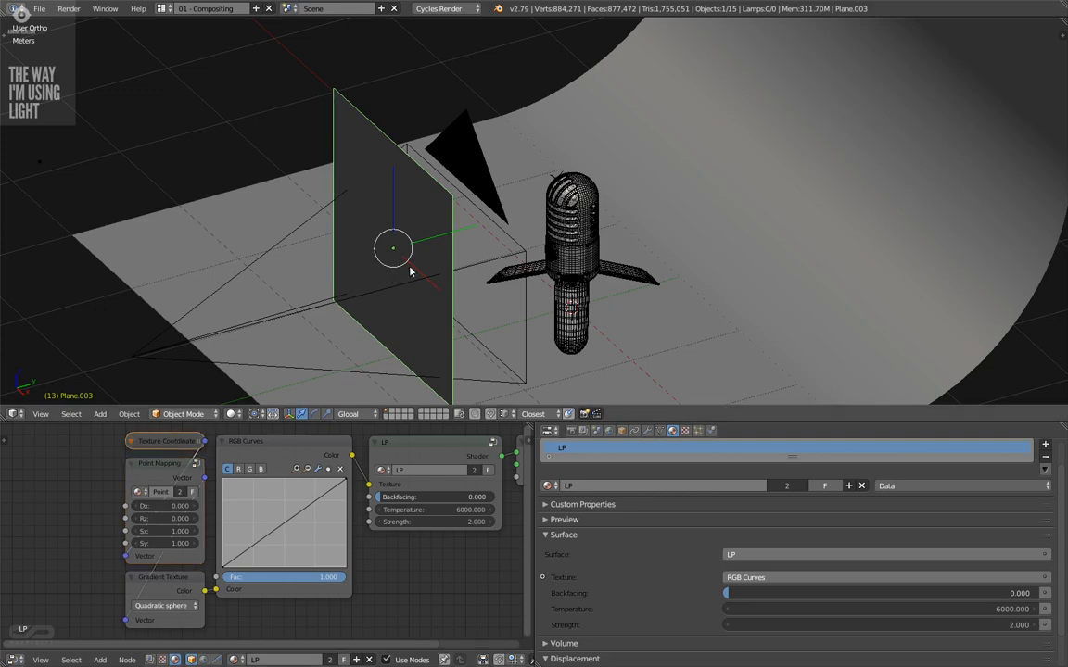
# - Examine the light plane's gradient in the rendered view from behind the plane and through the camera
pyautogui.moveTo(411, 270); pyautogui.dragTo(479, 243, button='middle')
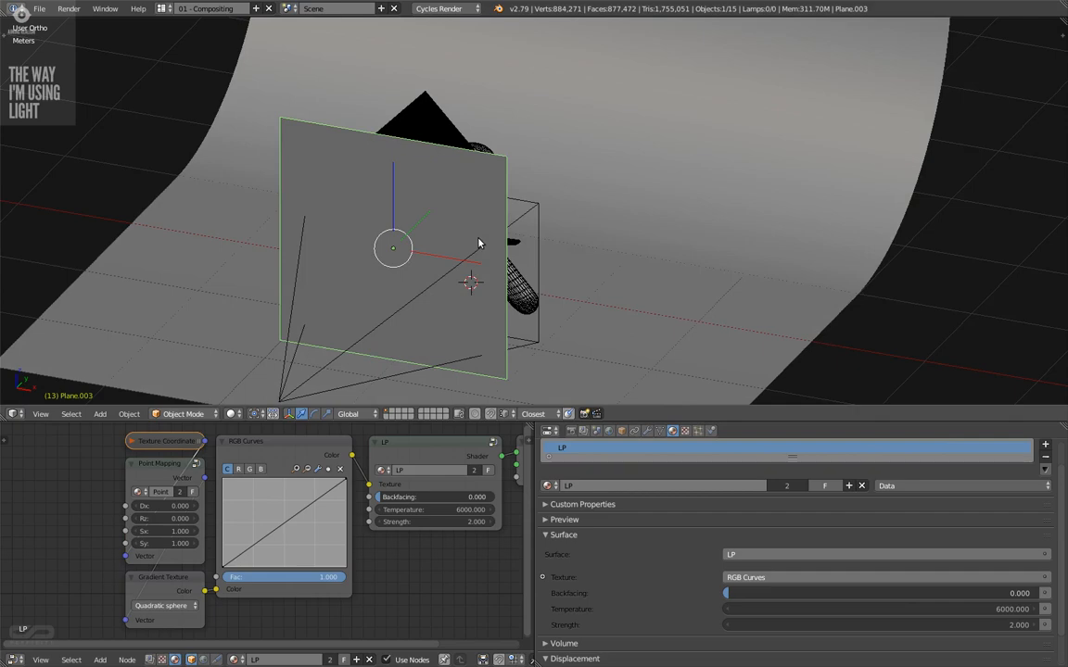
pyautogui.hotkey('shift', 'z')
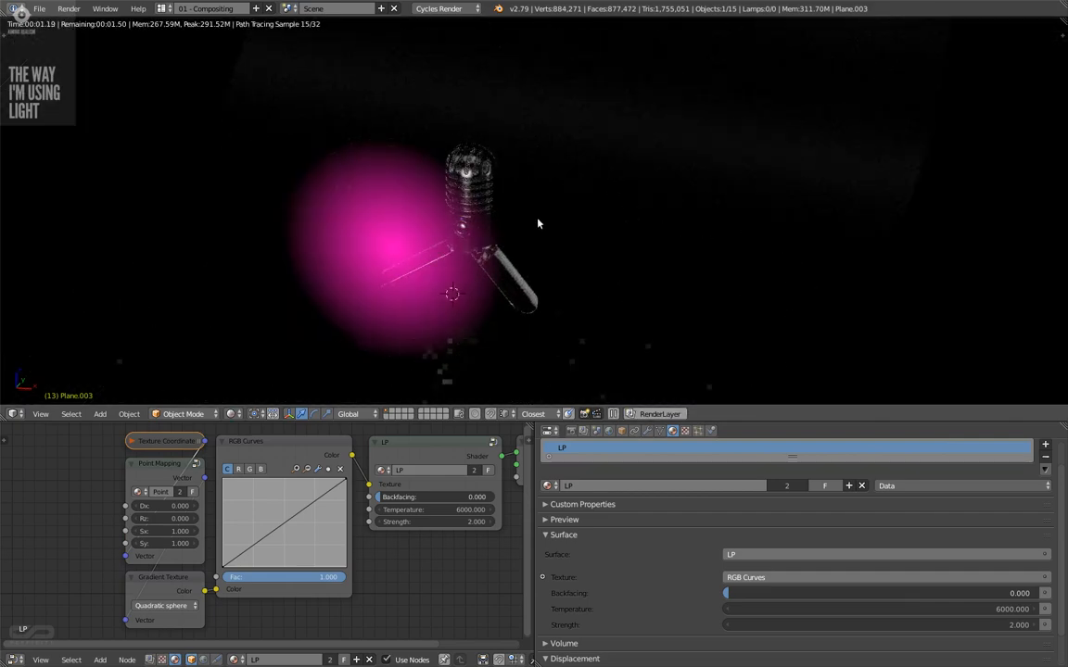
pyautogui.moveTo(537, 224); pyautogui.dragTo(495, 271, button='middle')
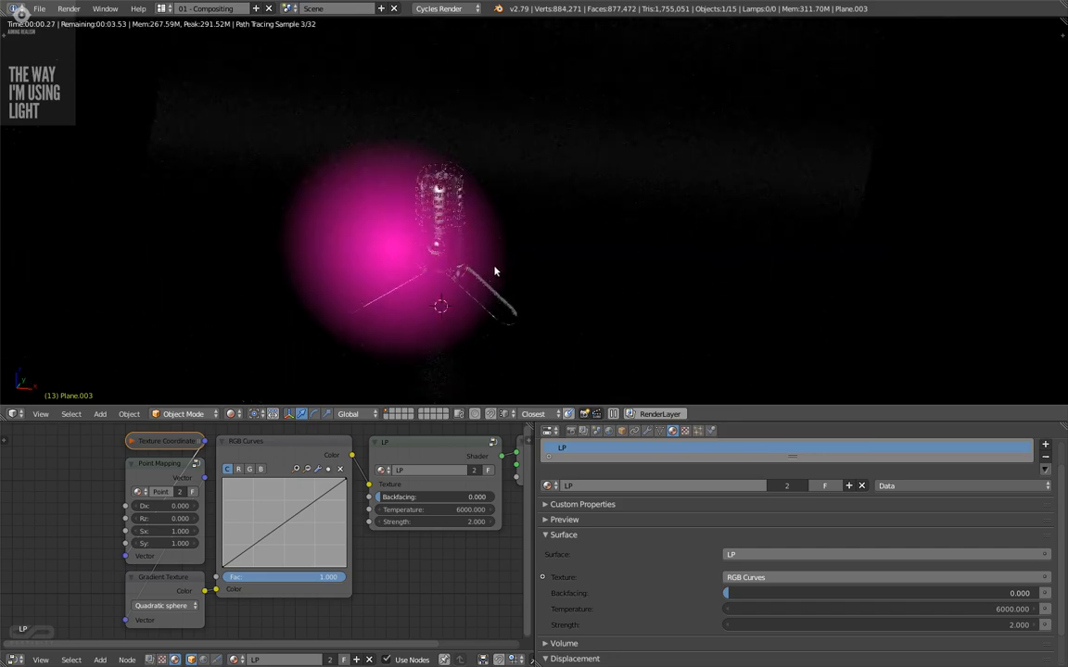
pyautogui.press('KP_0')
pyautogui.keyDown('shift'); pyautogui.moveTo(550, 237); pyautogui.dragTo(541, 337, button='middle'); pyautogui.keyUp('shift')
pyautogui.keyDown('ctrl'); pyautogui.moveTo(591, 176); pyautogui.dragTo(622, 291, button='middle'); pyautogui.keyUp('ctrl')
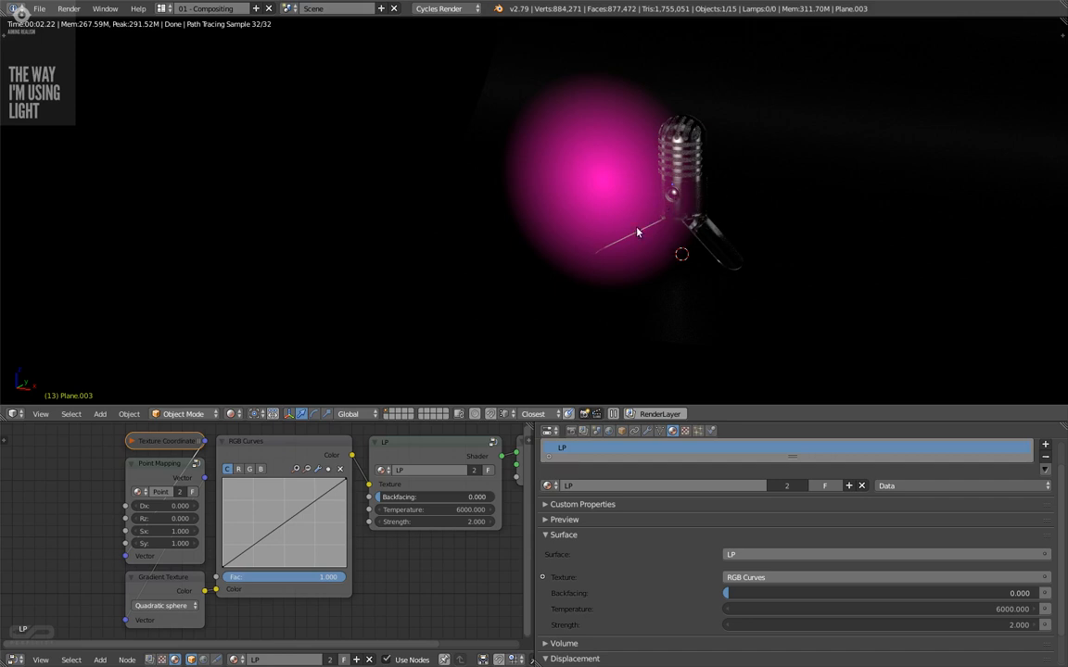
pyautogui.moveTo(578, 324); pyautogui.dragTo(617, 334, button='middle')
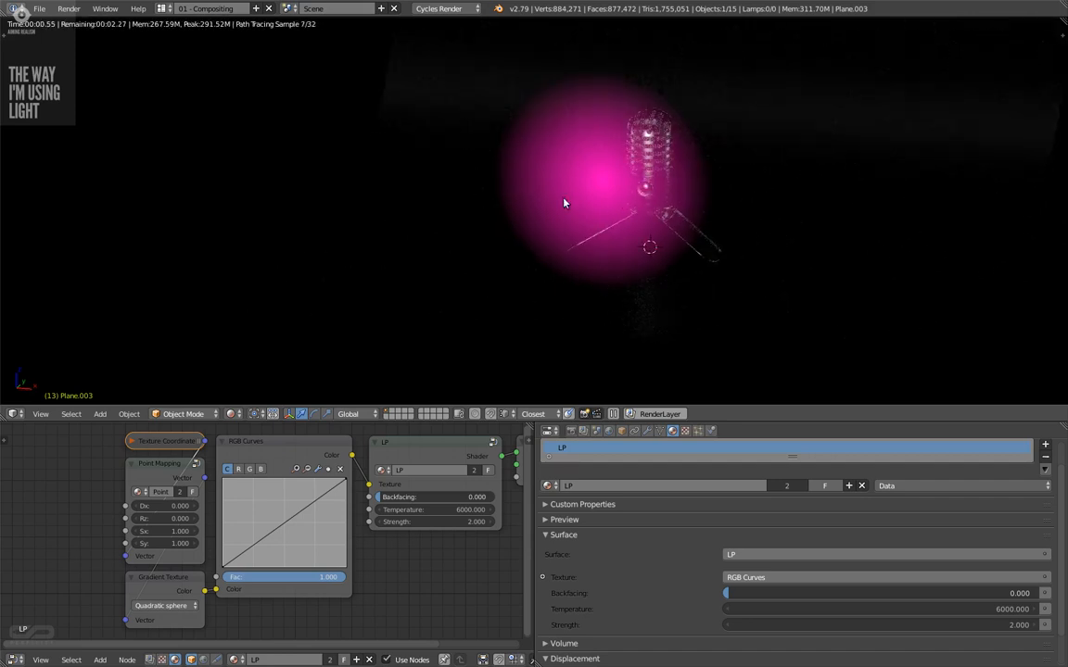
pyautogui.moveTo(564, 203); pyautogui.dragTo(575, 297, button='middle')
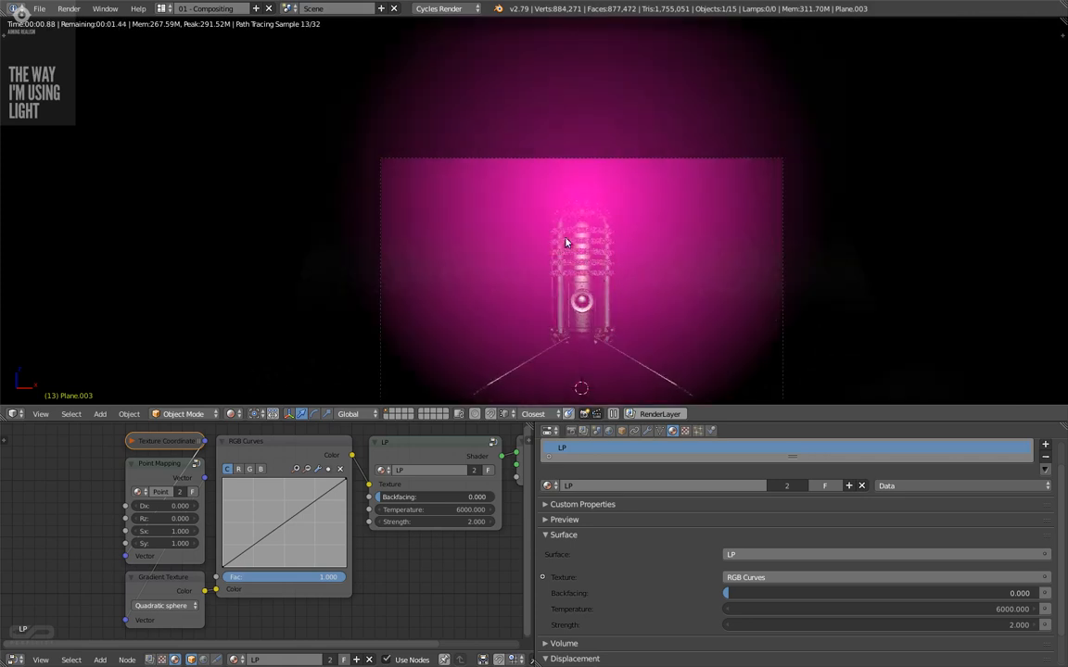
# - Try the LP node's Backfacing at 1.000 and return it to 0.000, comparing both in the rendered camera view
pyautogui.scroll(2, 664, 264)
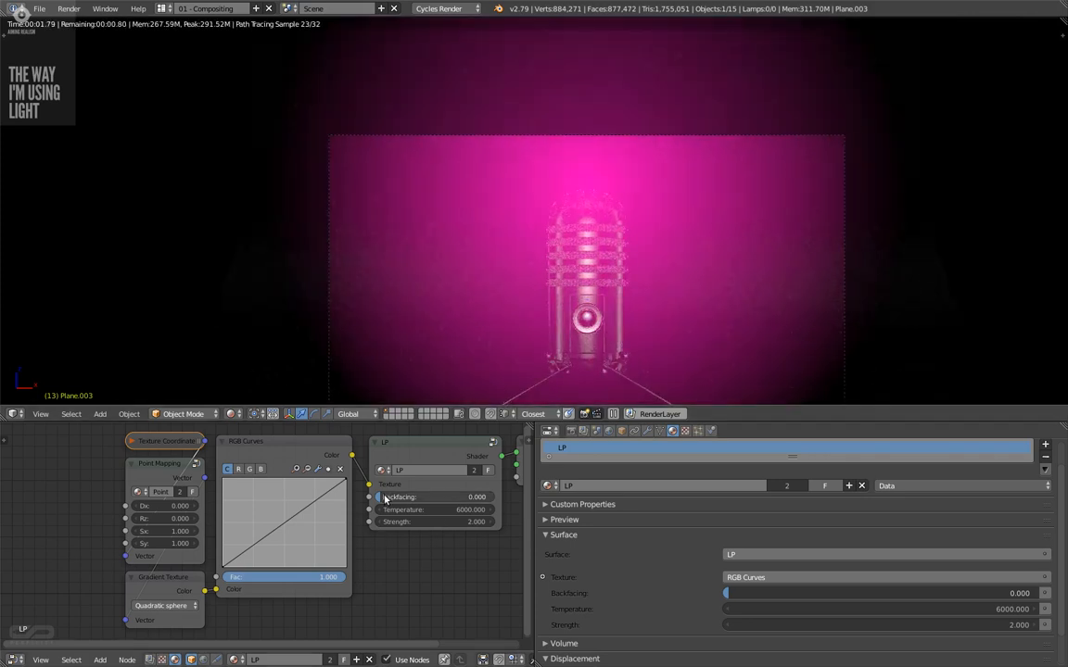
pyautogui.moveTo(386, 499); pyautogui.dragTo(492, 497)
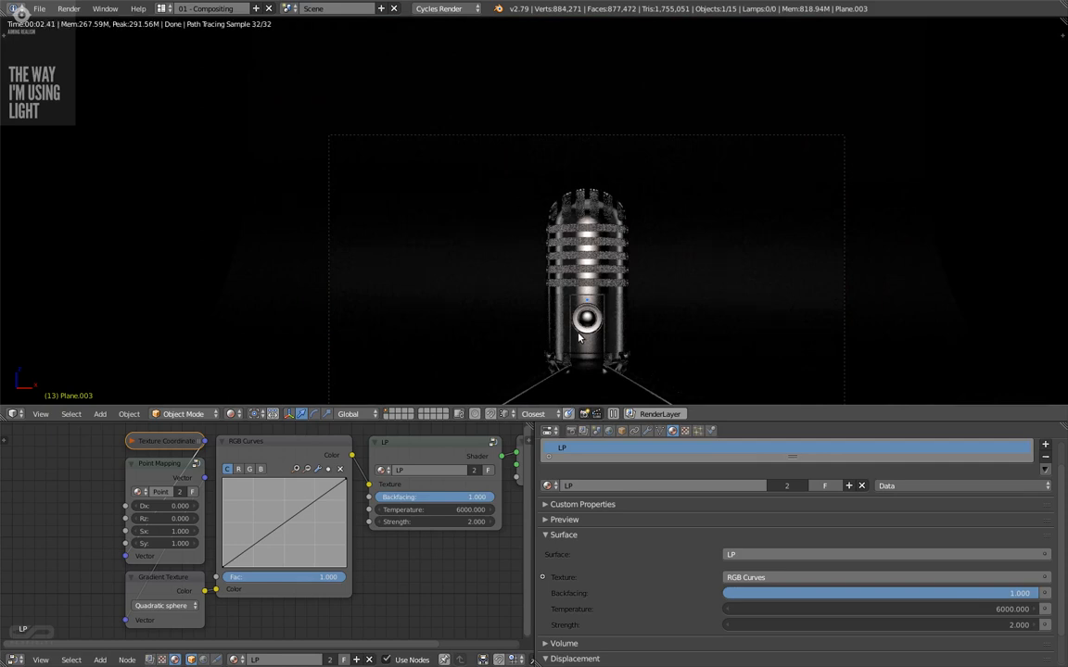
pyautogui.moveTo(466, 498); pyautogui.dragTo(360, 498)
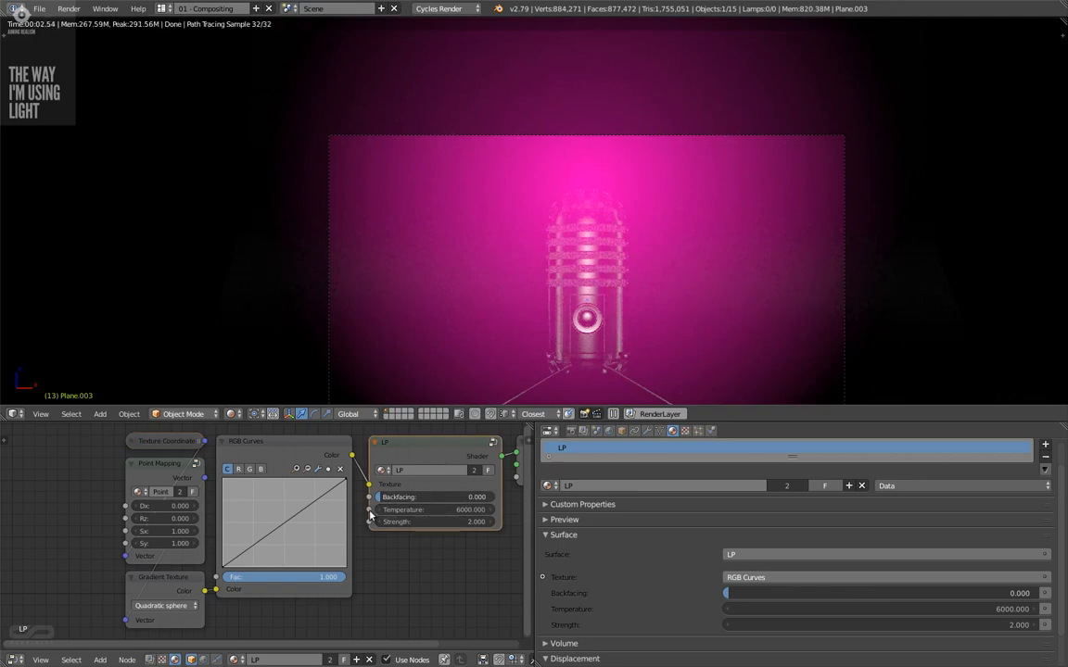
# - Try the LP node's Temperature at 3500 and return it to 6000, comparing the light colour in the rendered view
pyautogui.moveTo(718, 233); pyautogui.dragTo(565, 262, button='middle')
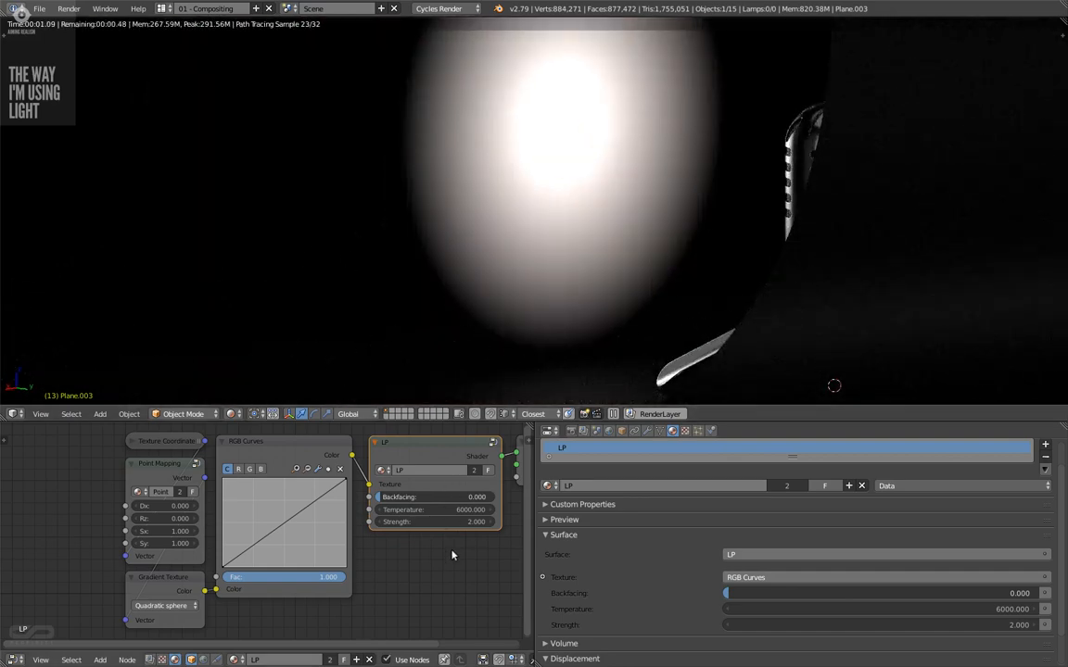
pyautogui.scroll(2, 441, 482)
pyautogui.moveTo(456, 491); pyautogui.dragTo(381, 503, button='middle')
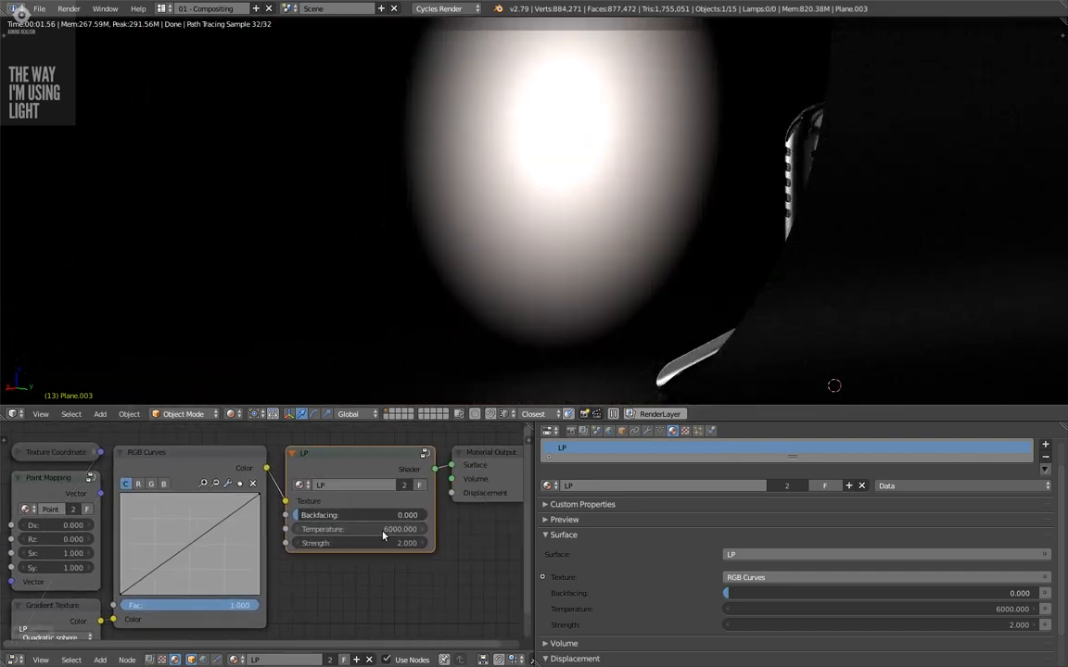
pyautogui.click(381, 530)
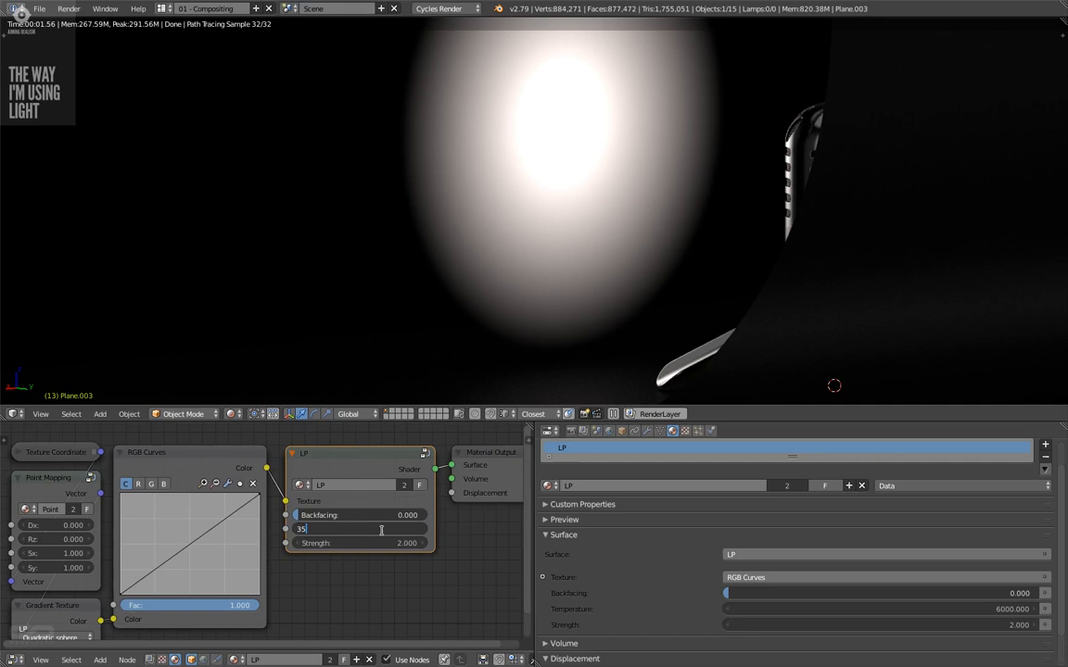
pyautogui.press('Return')
pyautogui.moveTo(579, 156); pyautogui.dragTo(570, 164, button='middle')
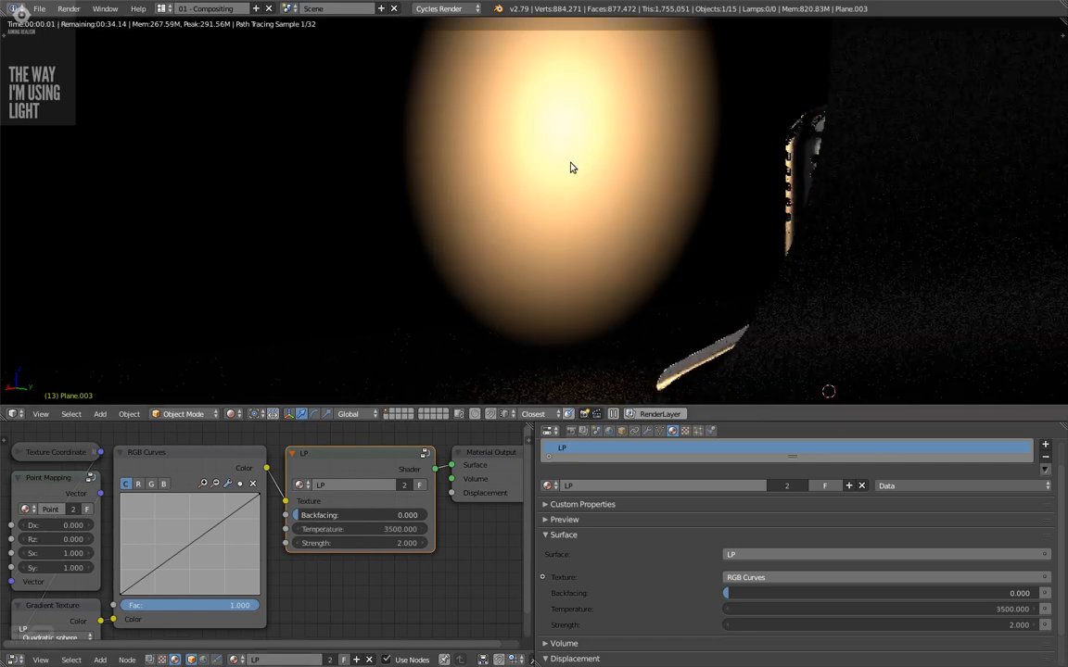
pyautogui.click(331, 529)
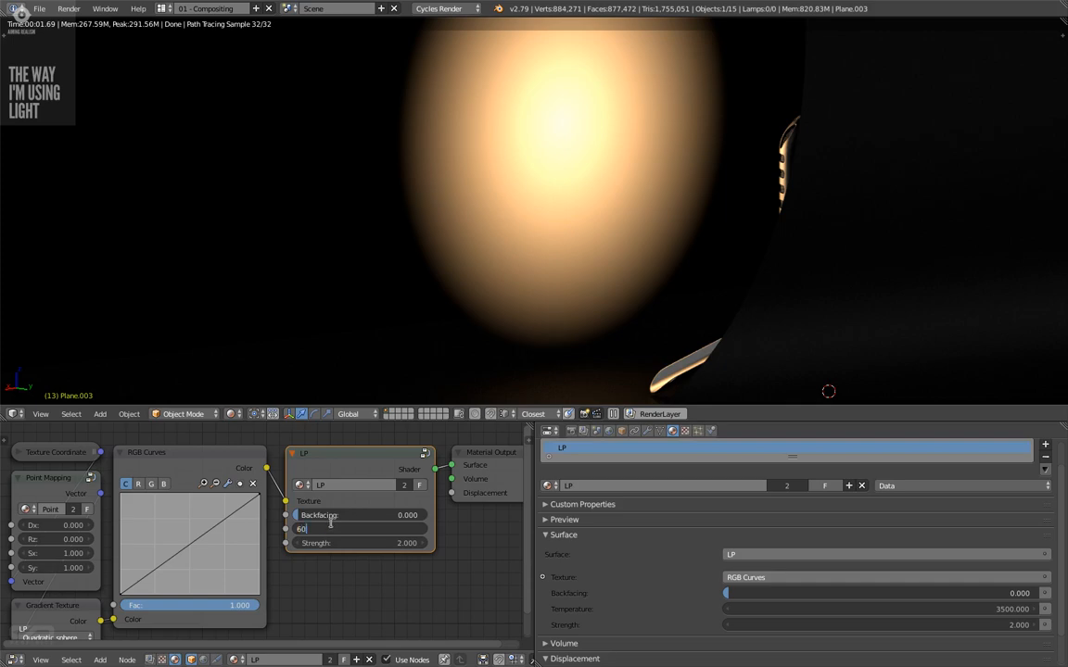
pyautogui.press('Return')
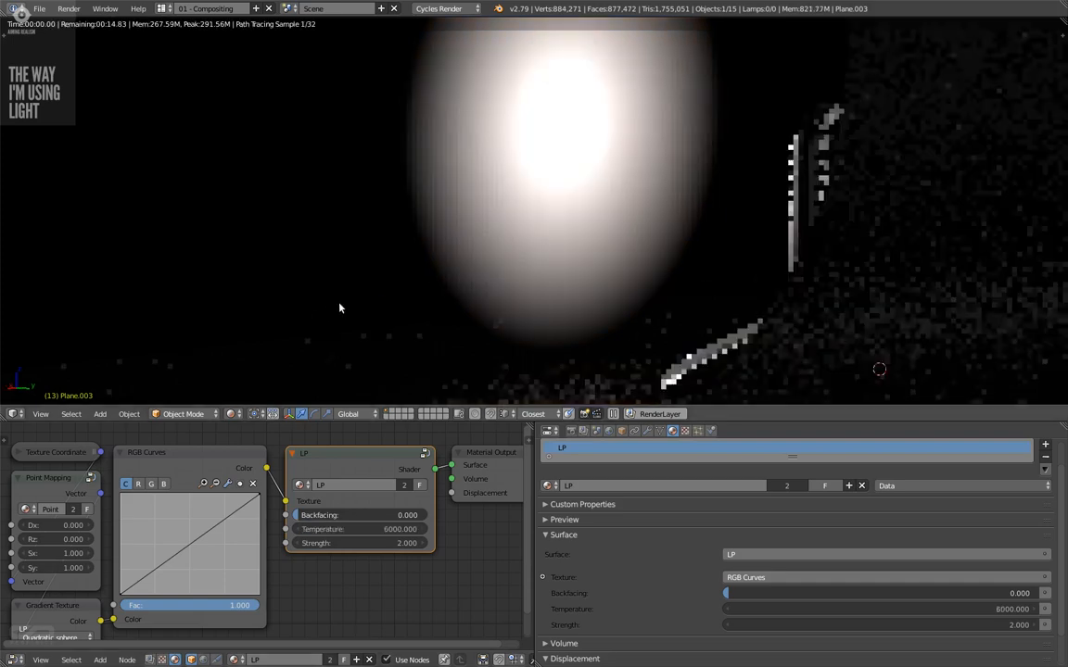
# - Try a tighter light falloff by bending the RGB curve to X 0.63636, Y 0.20625, and move the point back to X 0.47727, Y 0.41875
pyautogui.moveTo(461, 316); pyautogui.dragTo(526, 278, button='middle')
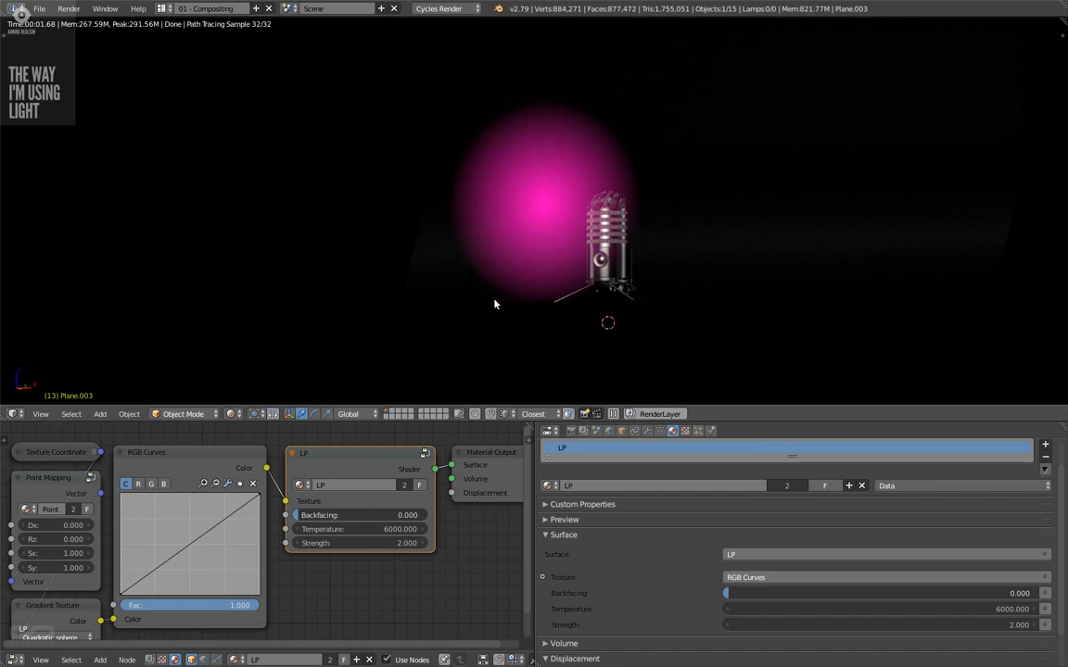
pyautogui.scroll(2, 534, 212)
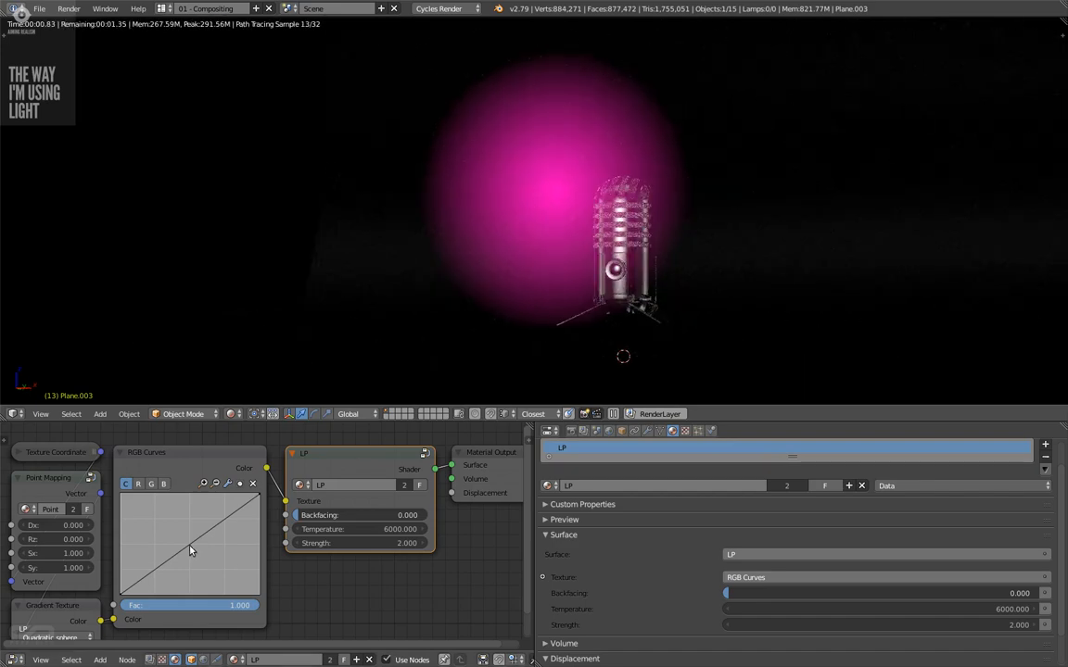
pyautogui.moveTo(190, 551); pyautogui.dragTo(208, 575)
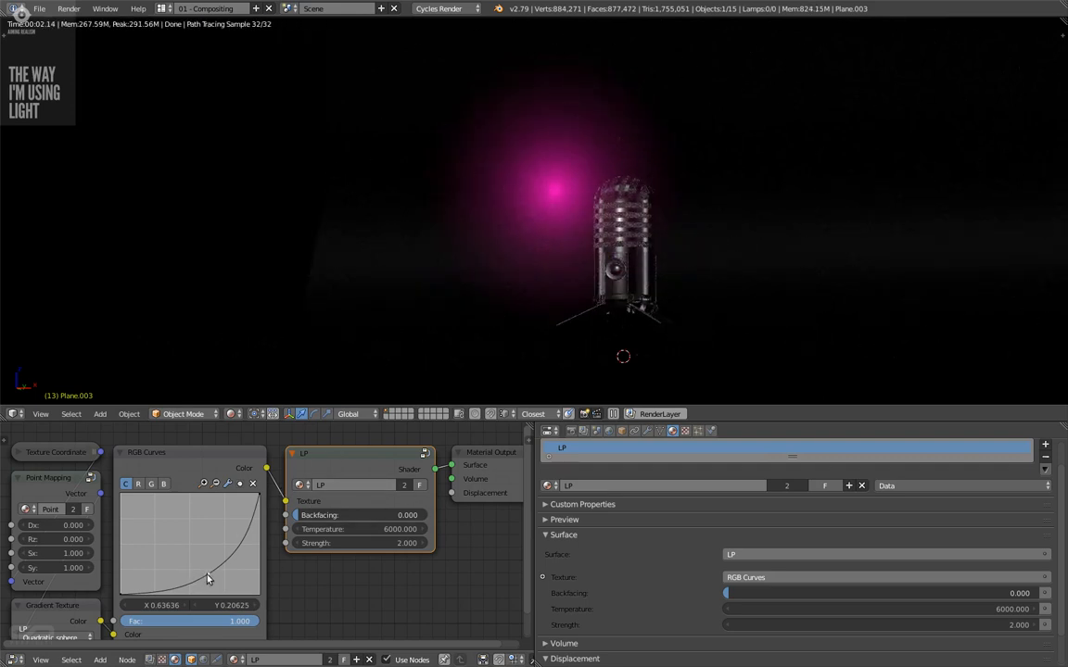
pyautogui.moveTo(207, 575); pyautogui.dragTo(186, 553)
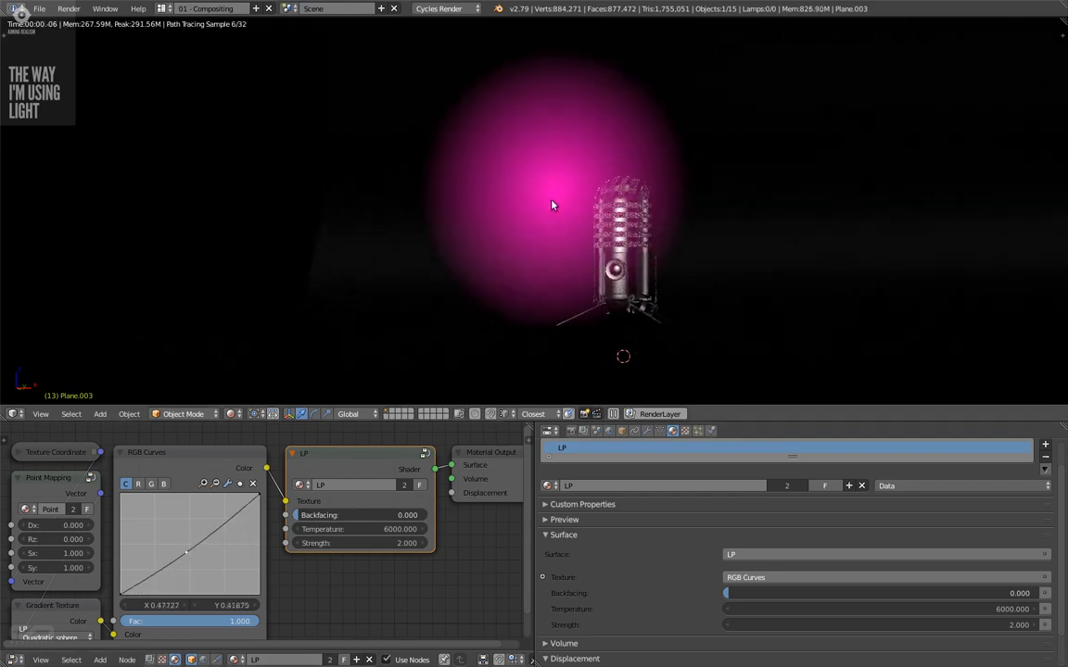
pyautogui.moveTo(445, 172); pyautogui.dragTo(496, 149, button='middle')
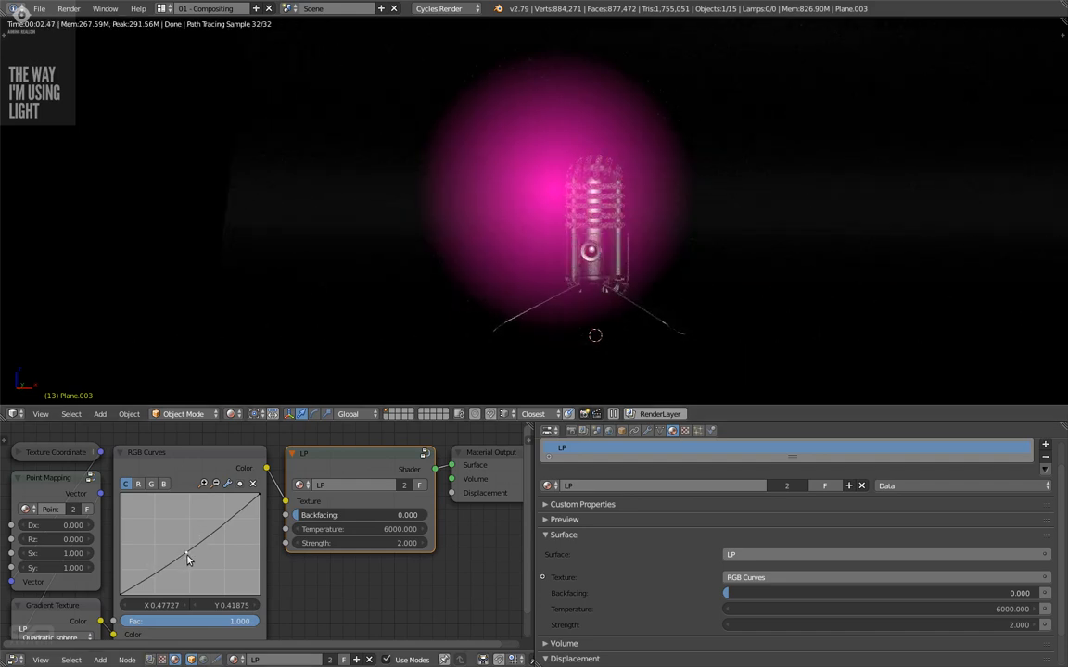
# - Shape the light into a ring with RGB Curves points at X 0.07273, Y 1.0, a second low point just beyond and the end at Y 0.0
pyautogui.moveTo(188, 555); pyautogui.dragTo(213, 580)
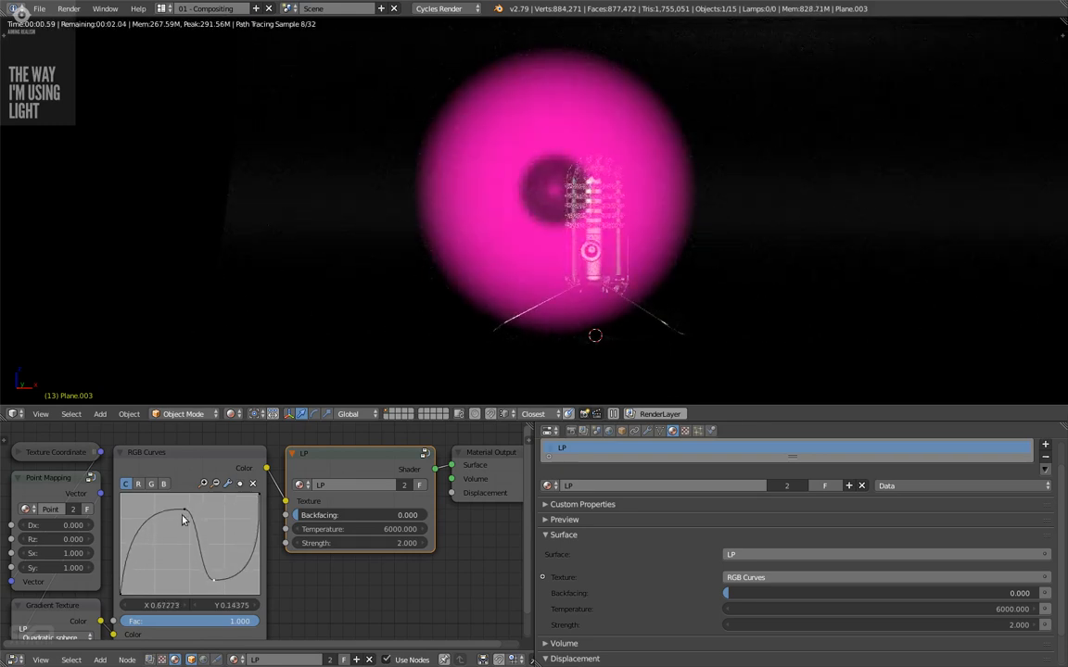
pyautogui.moveTo(182, 520); pyautogui.dragTo(131, 492)
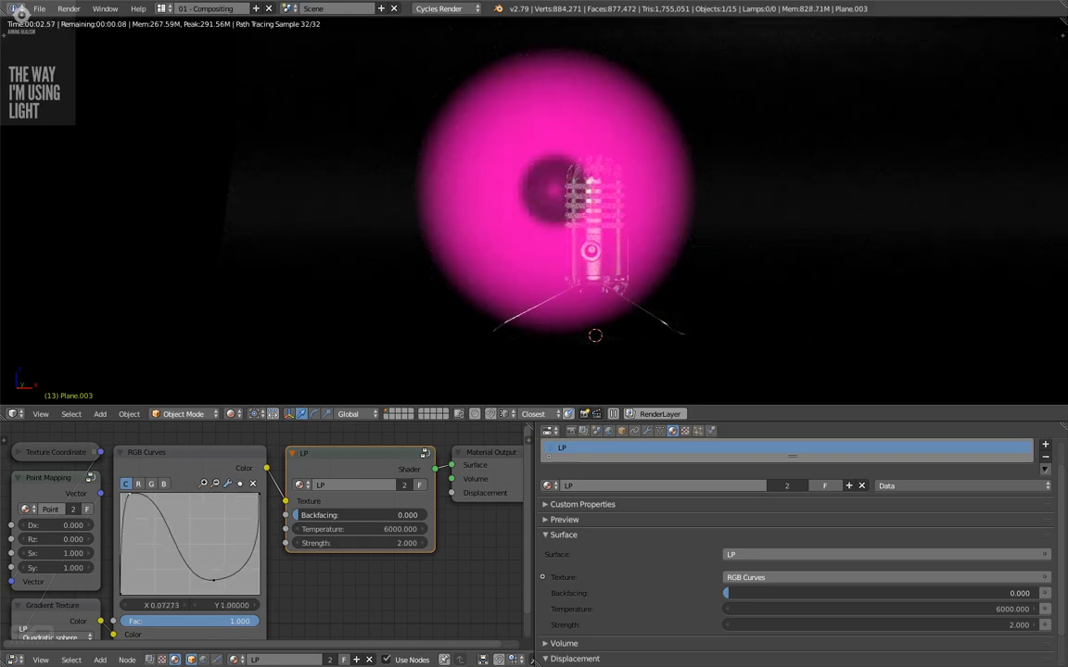
pyautogui.moveTo(213, 580); pyautogui.dragTo(131, 594)
pyautogui.moveTo(260, 494); pyautogui.dragTo(259, 595)
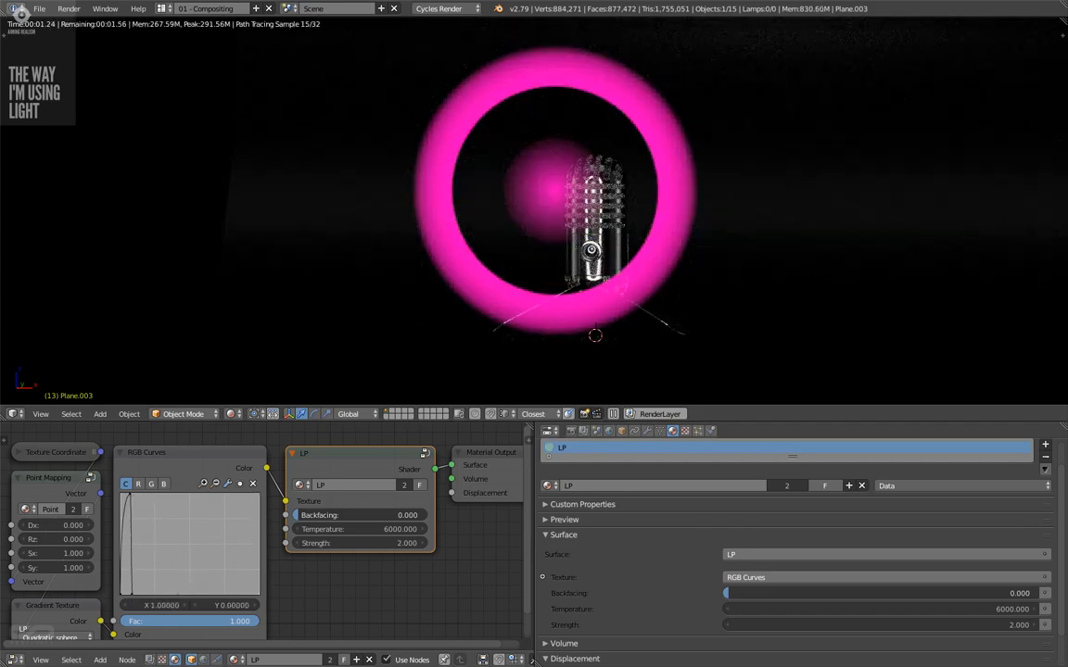
pyautogui.moveTo(519, 243); pyautogui.dragTo(458, 155, button='middle')
pyautogui.moveTo(534, 225); pyautogui.dragTo(609, 201, button='middle')
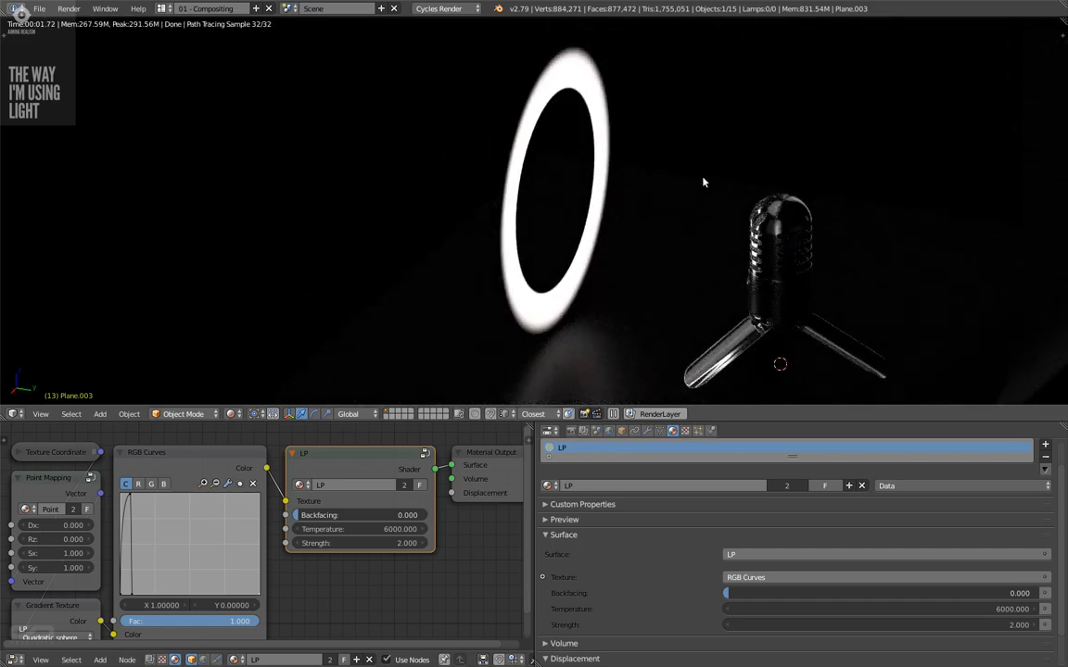
# - Add an Image Texture node below the Gradient Texture node in the LP material
pyautogui.scroll(-9, 368, 503)
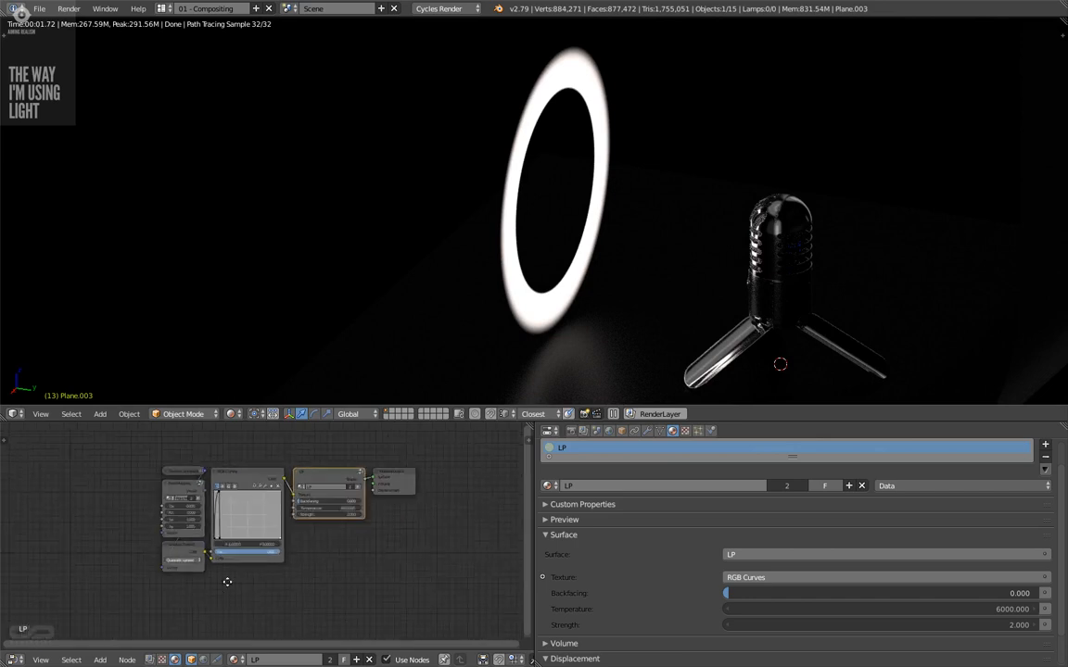
pyautogui.moveTo(164, 608); pyautogui.dragTo(229, 544, button='middle')
pyautogui.scroll(2, 229, 543)
pyautogui.hotkey('shift', 'a')
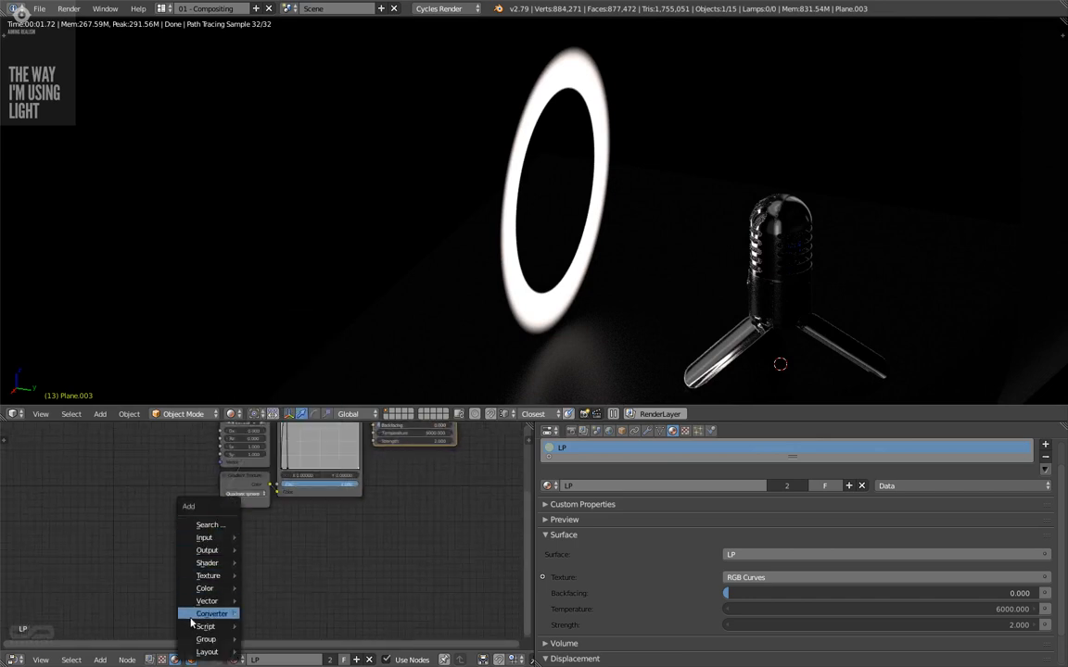
pyautogui.moveTo(198, 614)
pyautogui.moveTo(212, 576)
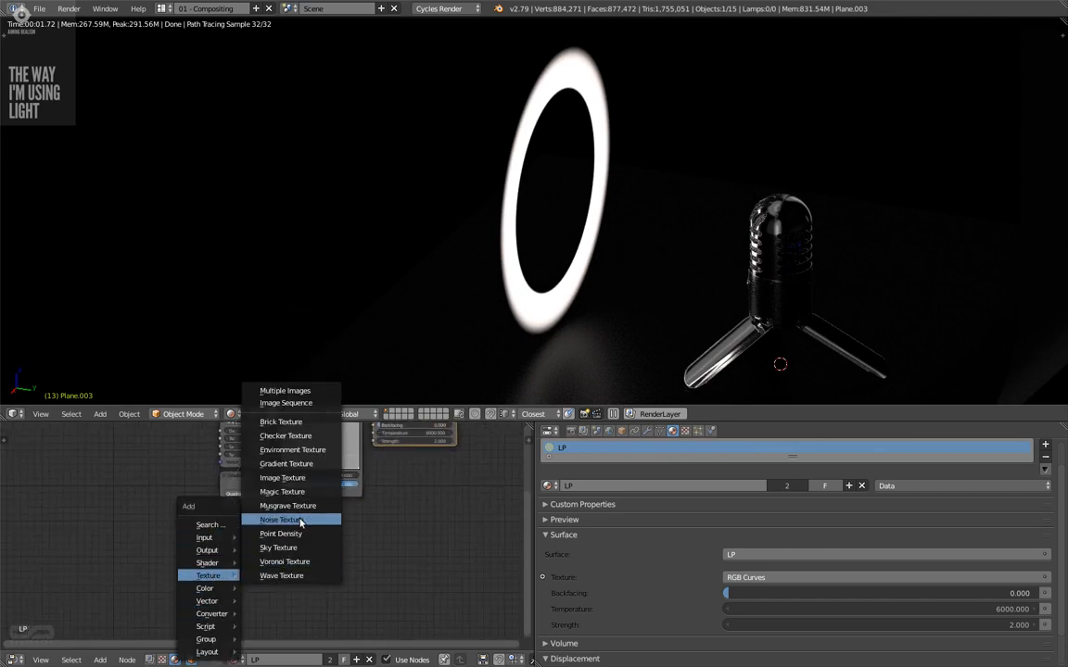
pyautogui.click(297, 478)
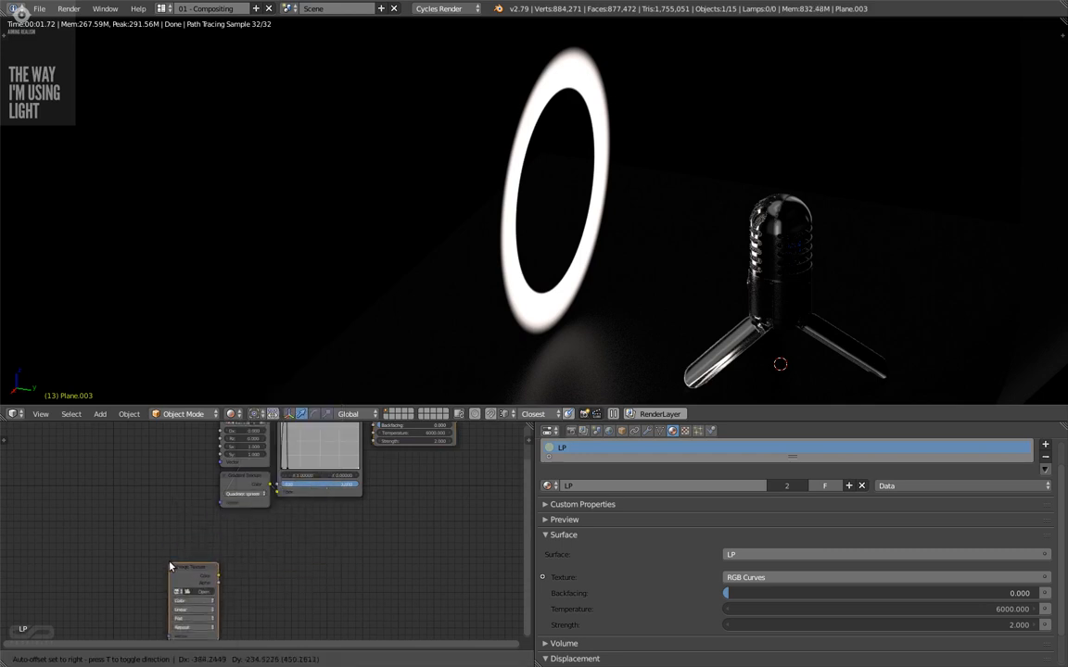
pyautogui.click(221, 517)
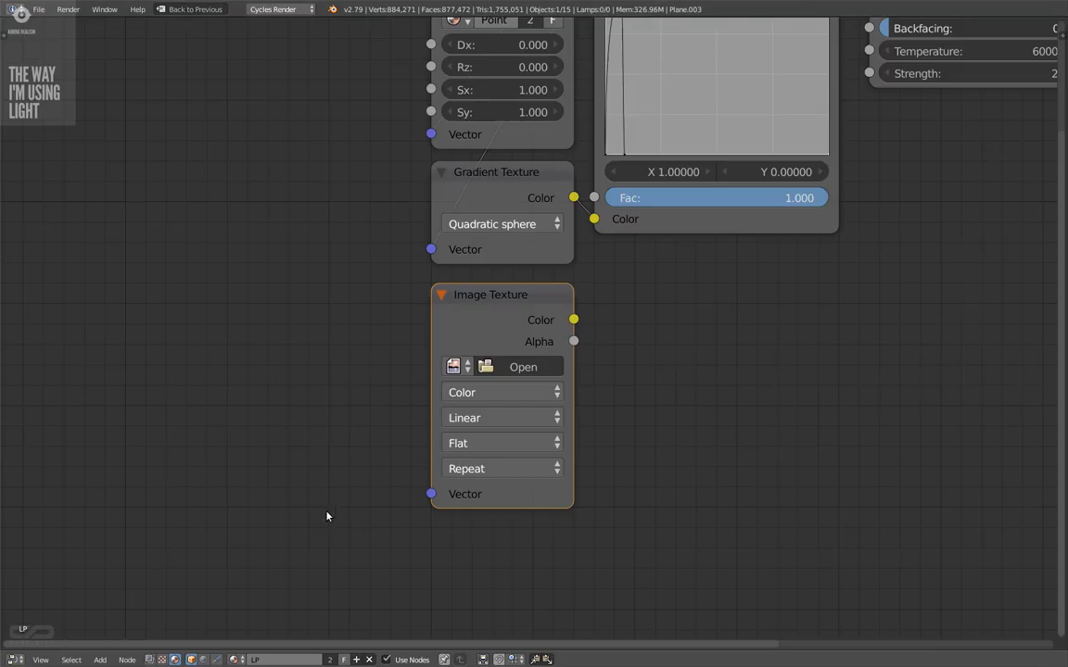
# - Connect Texture Coordinate to the Image Texture's Vector input and the Image Texture's Color to the LP node's Texture input
pyautogui.hotkey('ctrl', 'Up')
pyautogui.moveTo(599, 343); pyautogui.dragTo(569, 427, button='middle')
pyautogui.scroll(-4, 603, 341)
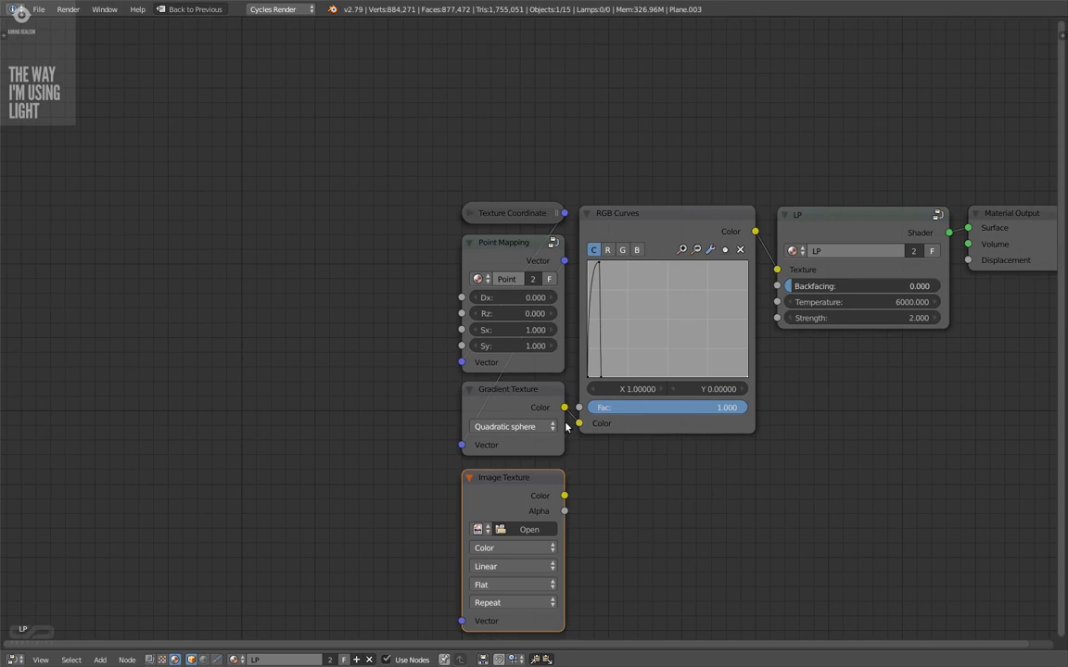
pyautogui.click(507, 208)
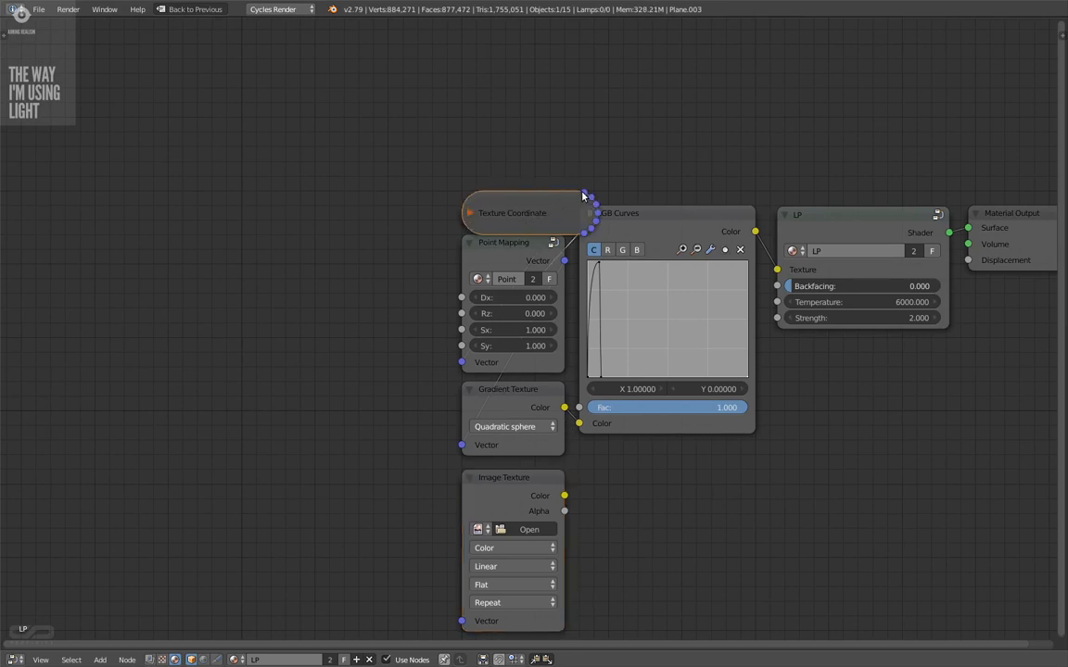
pyautogui.press('h')
pyautogui.moveTo(563, 231); pyautogui.dragTo(463, 621)
pyautogui.click(497, 239)
pyautogui.press('h')
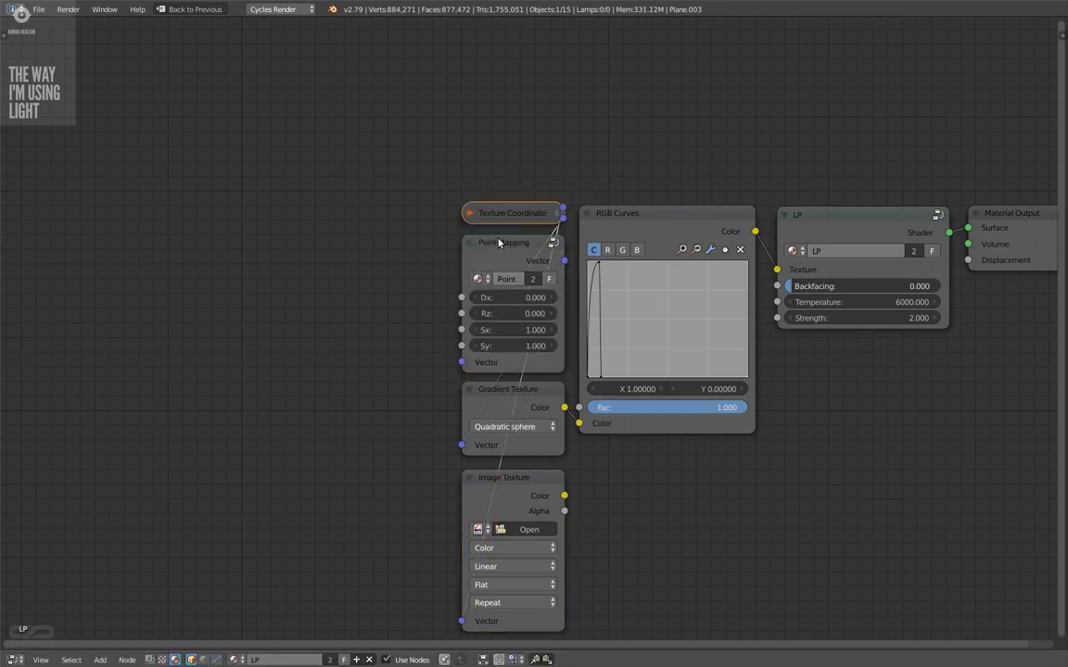
pyautogui.moveTo(586, 507); pyautogui.dragTo(496, 484, button='middle')
pyautogui.moveTo(498, 488); pyautogui.dragTo(708, 260)
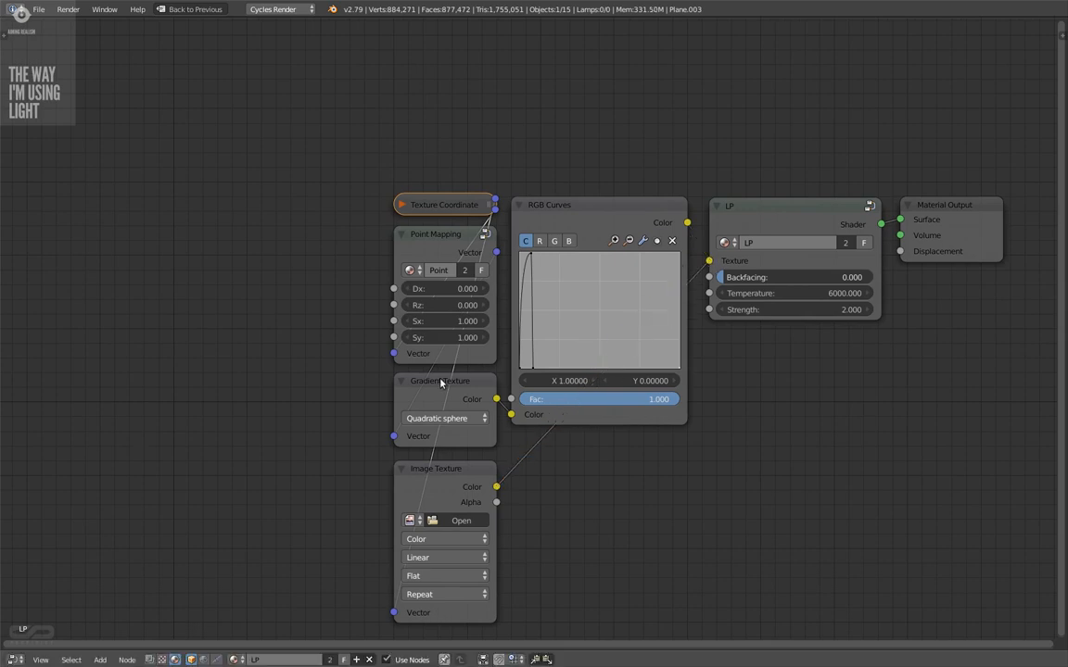
pyautogui.hotkey('ctrl', 'space')
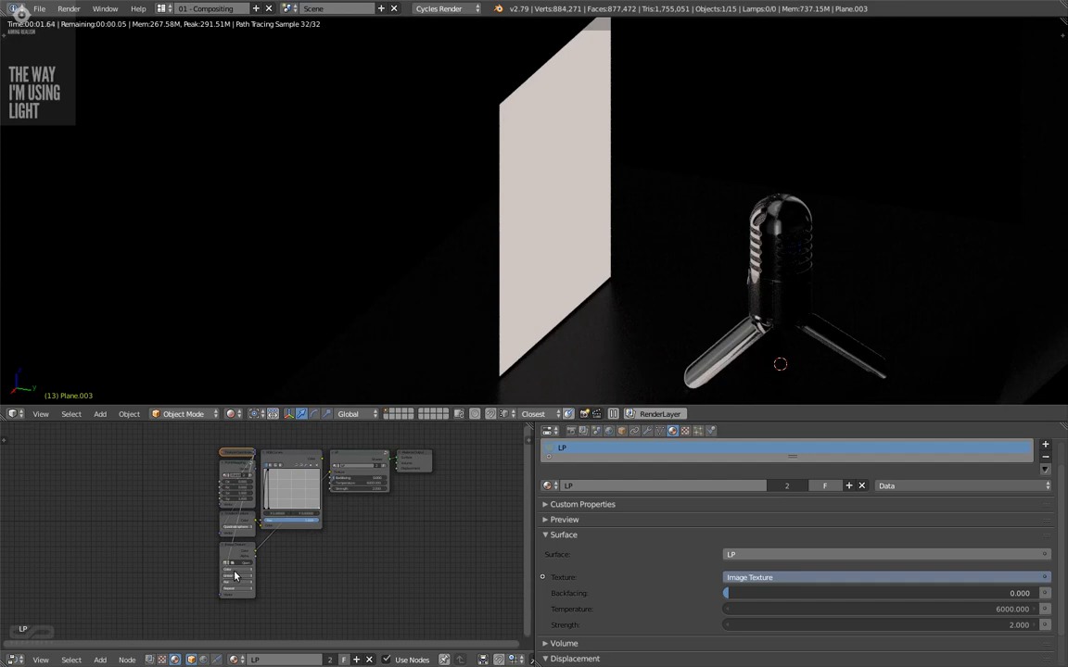
# - Create a new blank black image of 1024 by 1024 px with alpha in the UV/Image Editor
pyautogui.scroll(1, 212, 508)
pyautogui.click(18, 662)
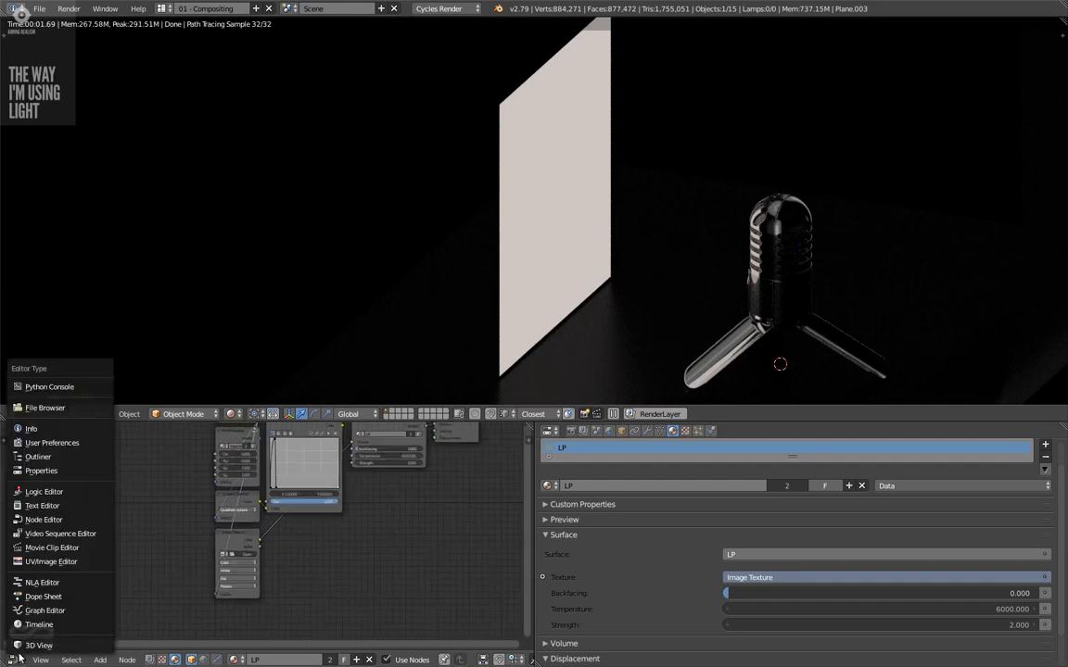
pyautogui.click(51, 562)
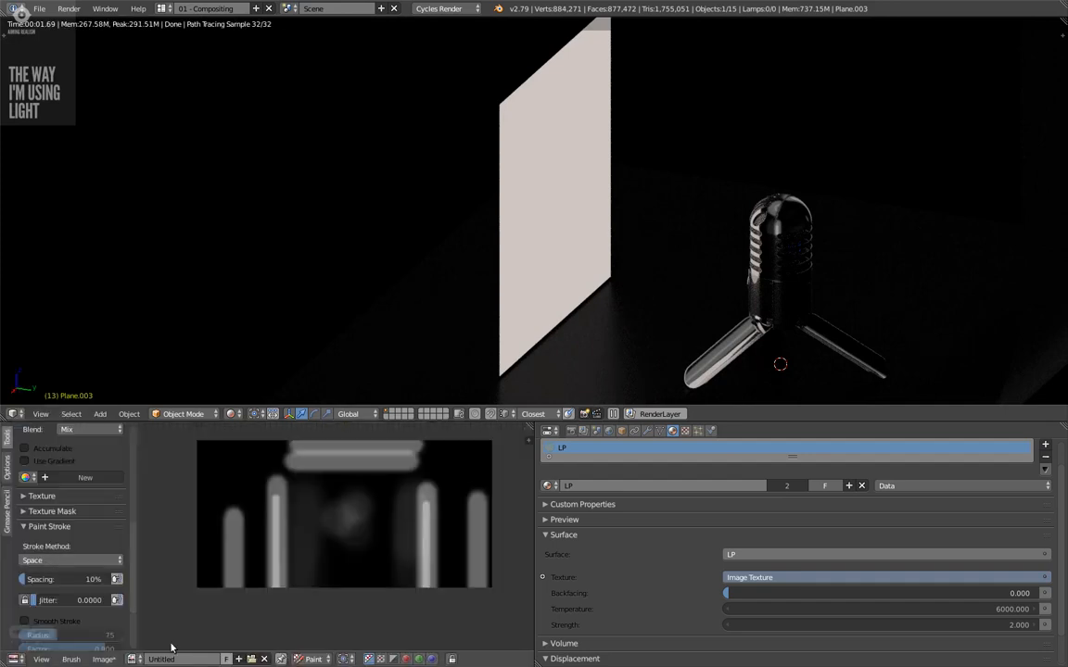
pyautogui.click(239, 659)
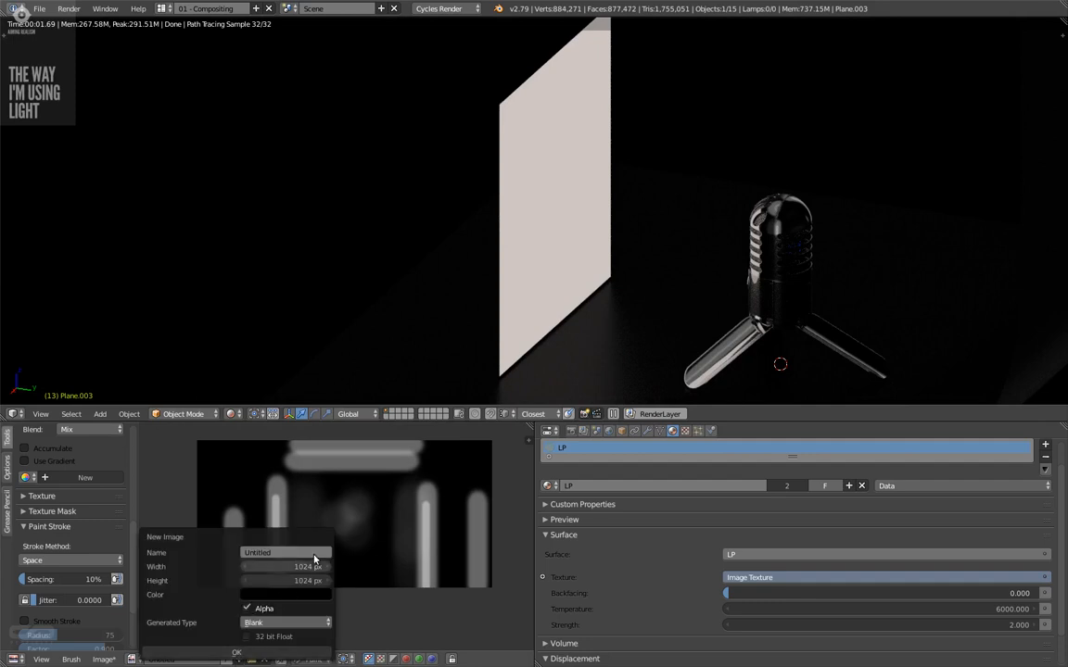
pyautogui.click(238, 654)
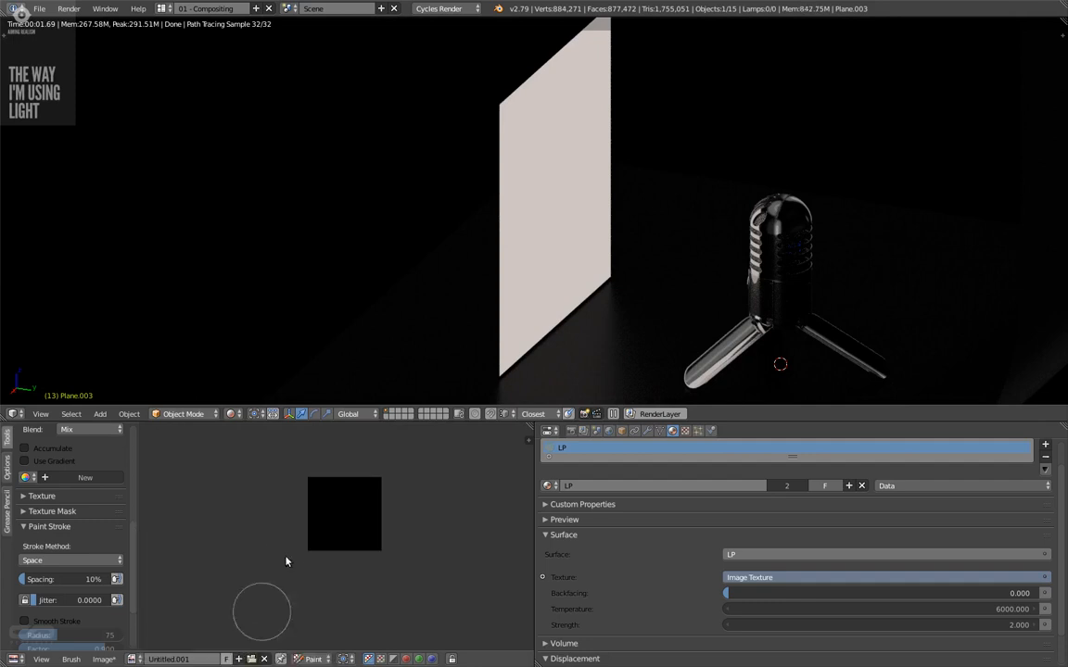
# - Assign the new Untitled.001 image to the LP material's Image Texture node
pyautogui.click(14, 659)
pyautogui.click(54, 456)
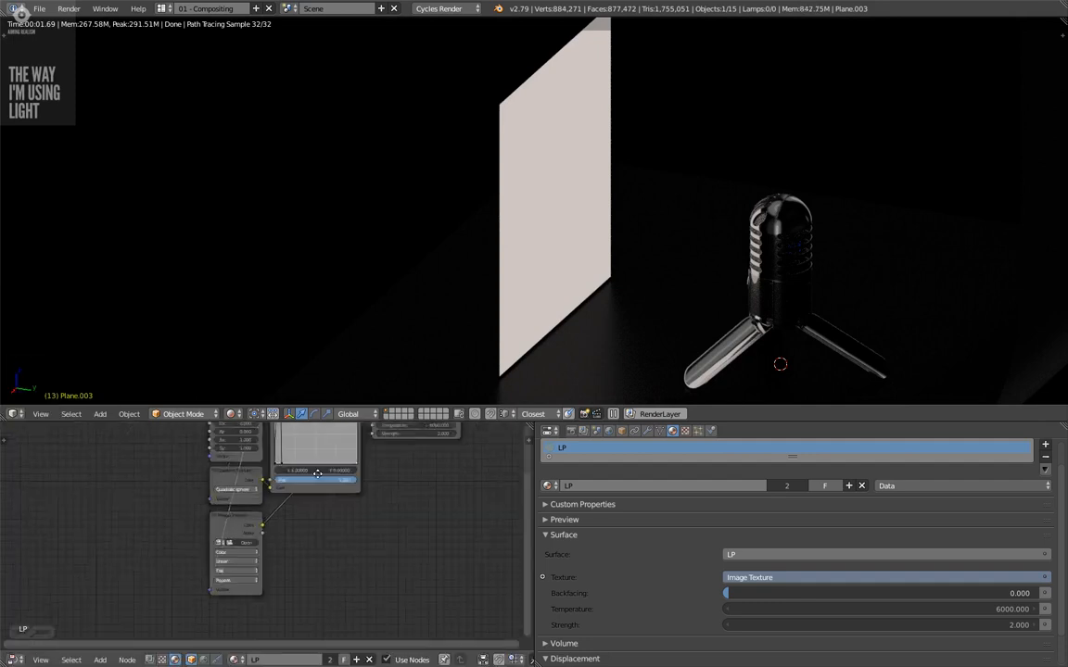
pyautogui.scroll(3, 243, 565)
pyautogui.click(197, 511)
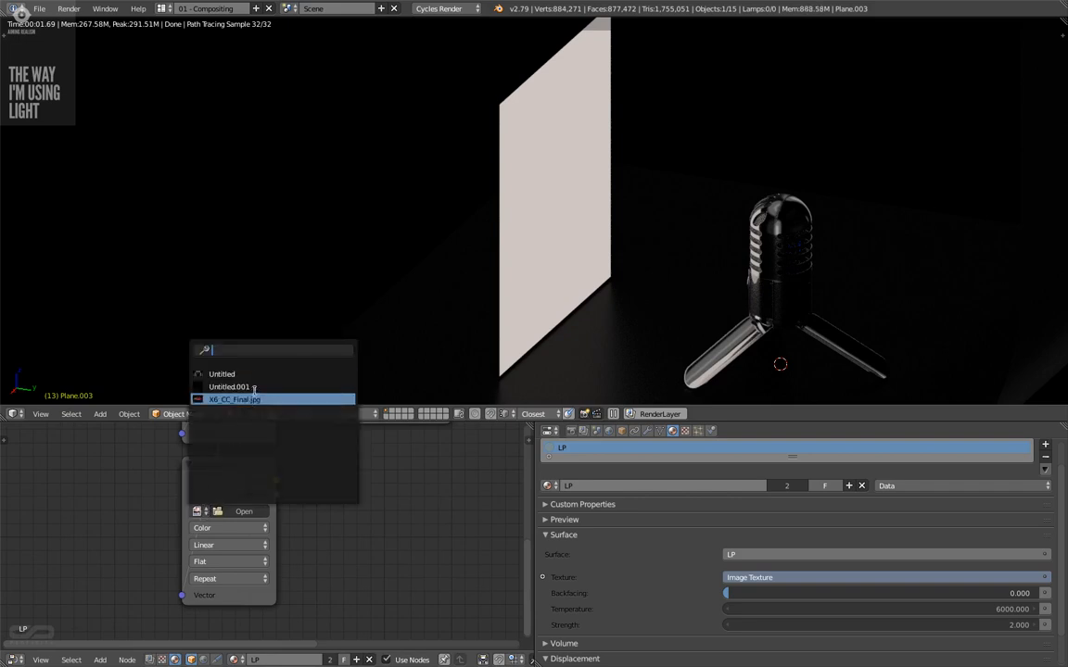
pyautogui.click(253, 387)
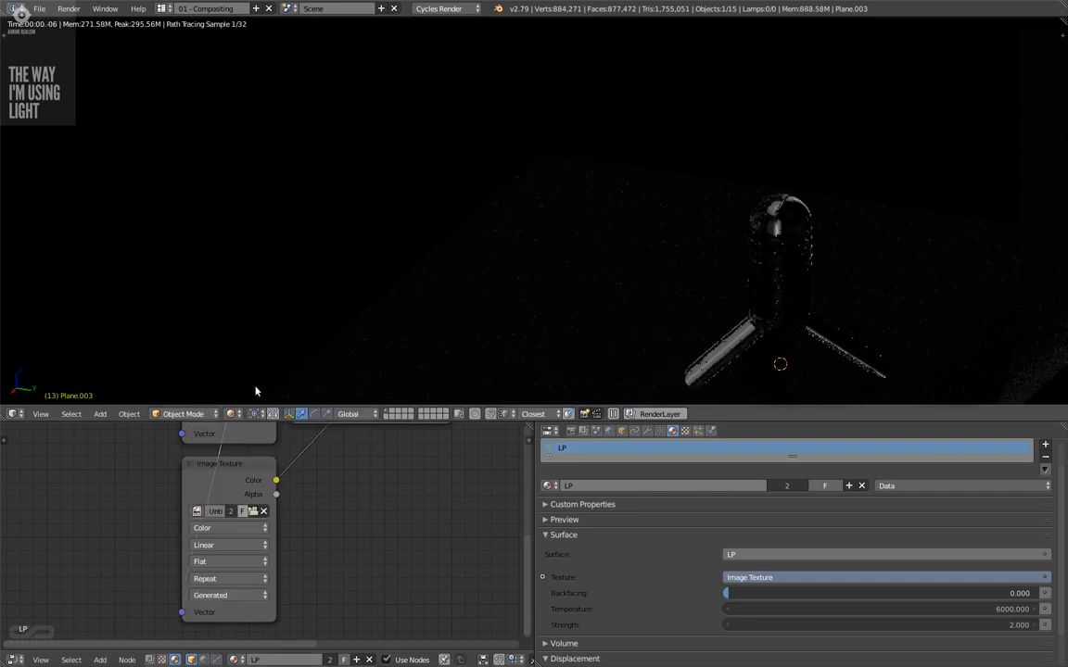
# - Display the black image in the UV/Image Editor, adjust the brush radius, and paint a soft vertical blob right of the image's centre
pyautogui.click(14, 659)
pyautogui.click(55, 504)
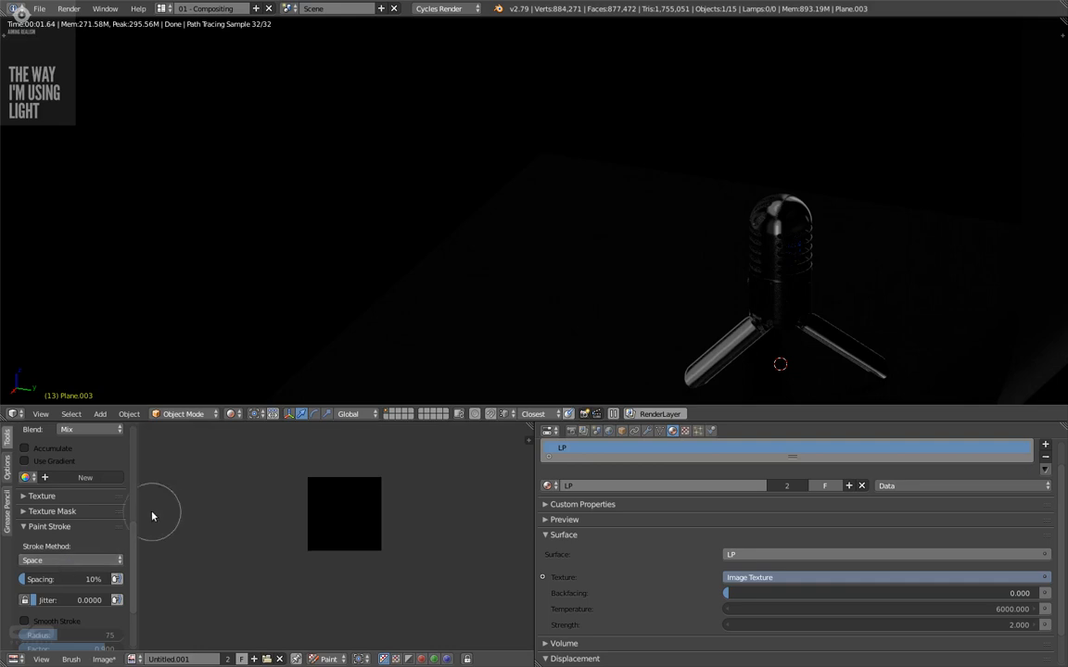
pyautogui.scroll(-1, 593, 547)
pyautogui.scroll(1, 384, 518)
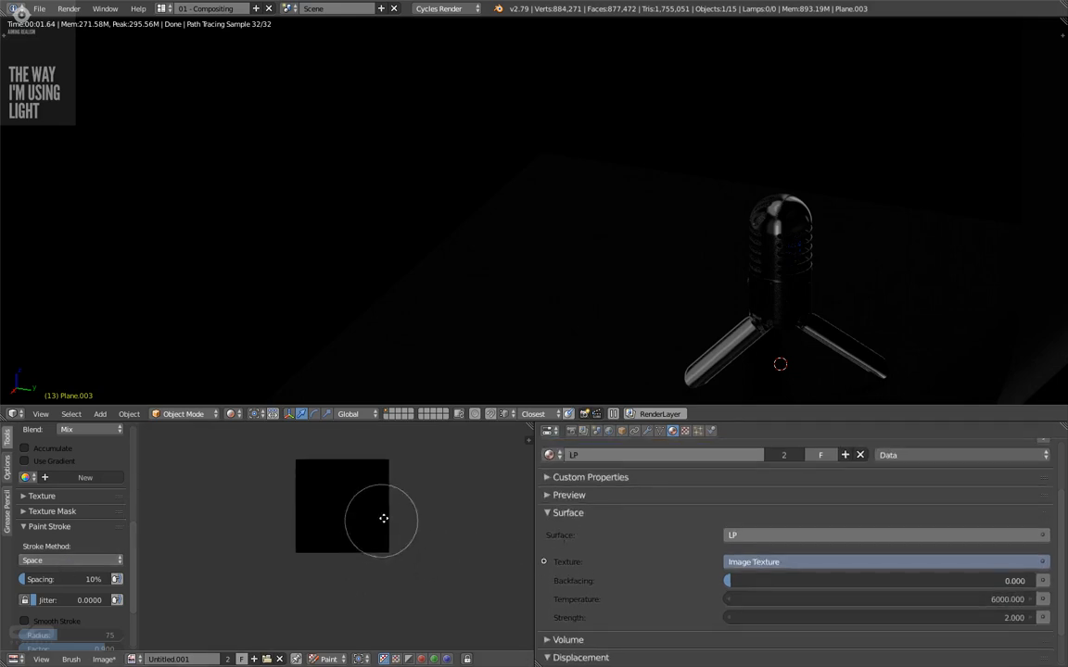
pyautogui.scroll(1, 405, 481)
pyautogui.moveTo(384, 518)
pyautogui.mouseDown(button='middle')
pyautogui.moveTo(401, 499)
pyautogui.moveTo(380, 580)
pyautogui.moveTo(400, 529)
pyautogui.mouseUp(button='middle')
pyautogui.scroll(1, 381, 575)
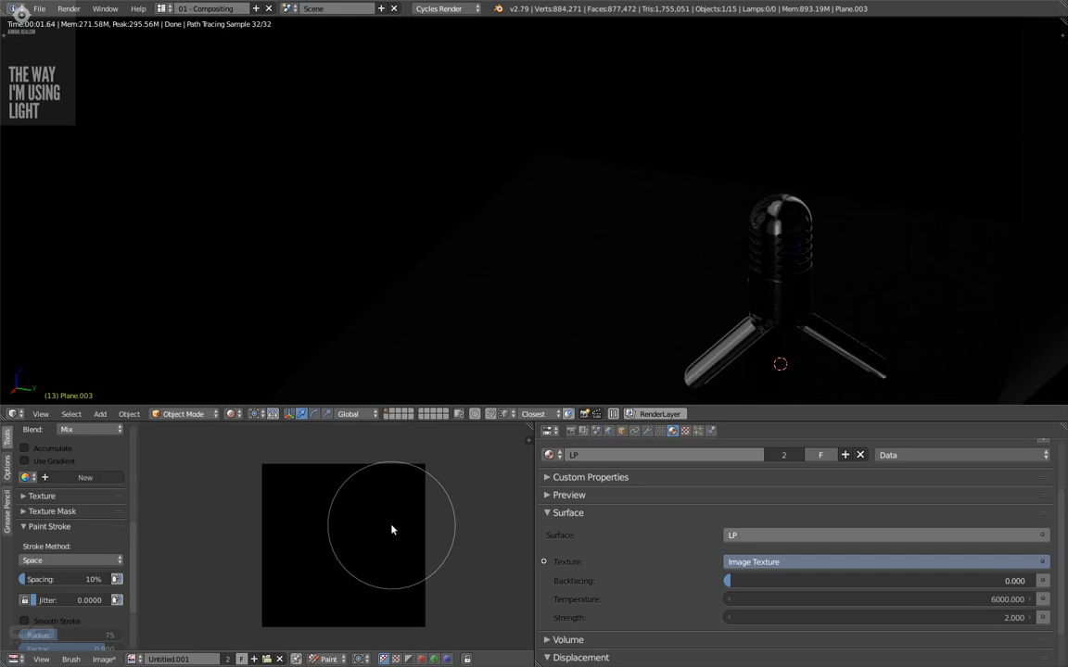
pyautogui.press('f')
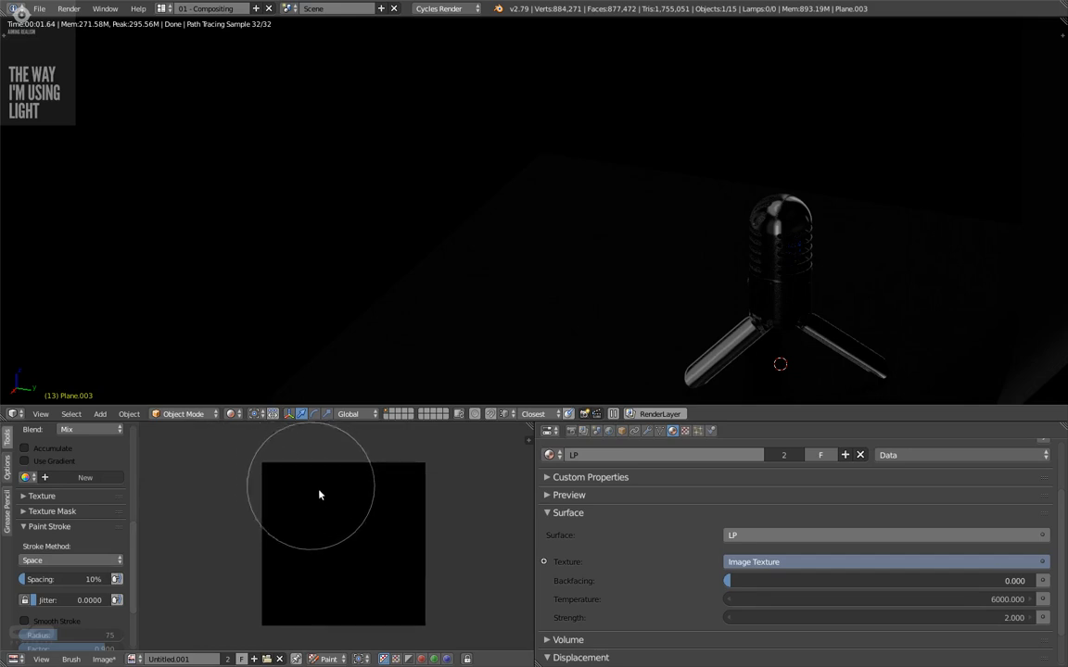
pyautogui.click(298, 507)
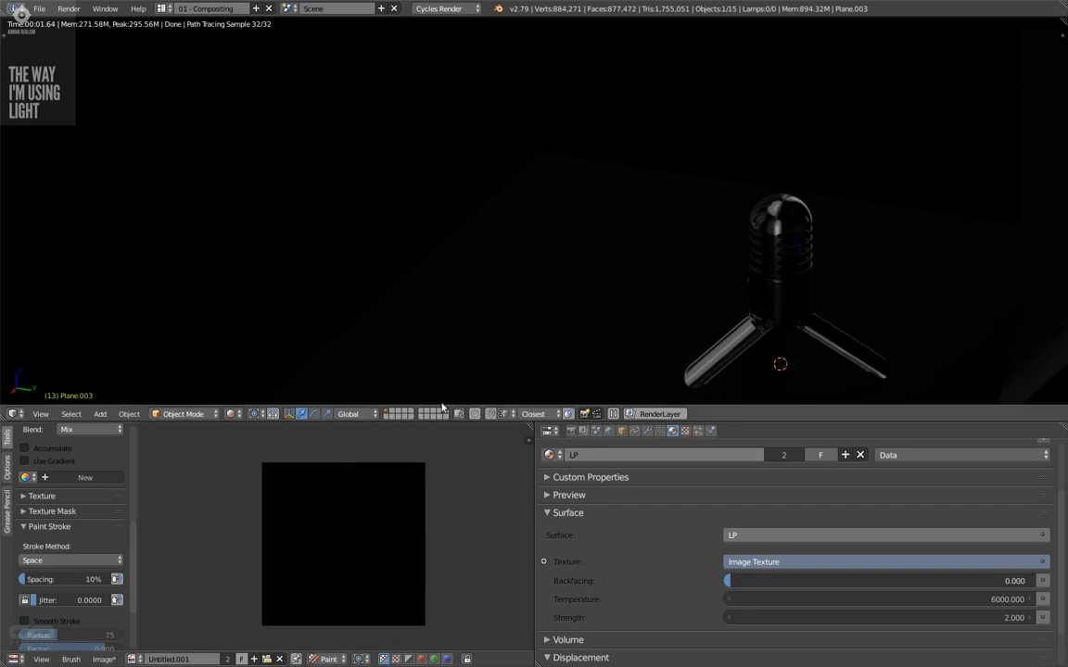
pyautogui.moveTo(381, 530)
pyautogui.mouseDown()
pyautogui.moveTo(365, 586)
pyautogui.moveTo(351, 556)
pyautogui.mouseUp()
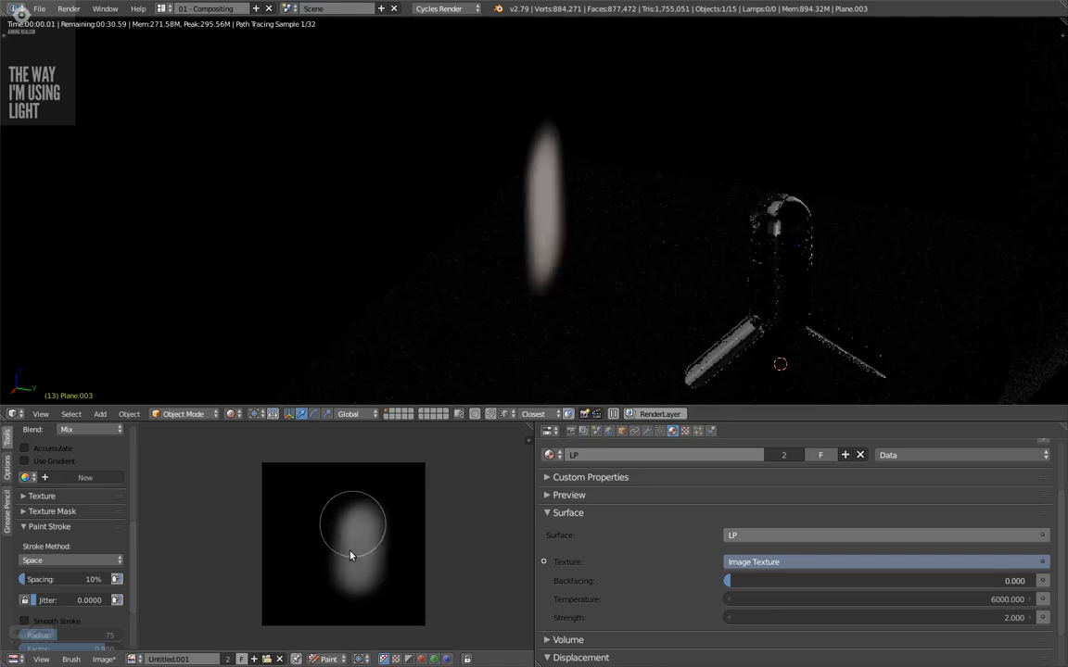
# - Adjust the brush strength and paint two narrower vertical strokes in the left half of the black image
pyautogui.hotkey('shift', 'f')
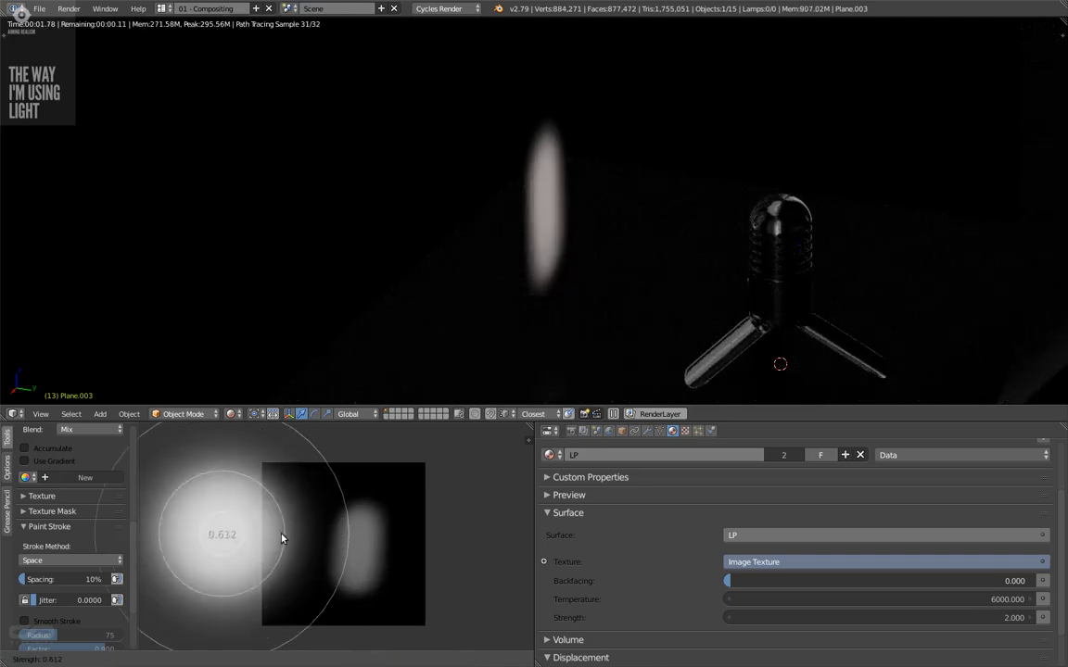
pyautogui.click(283, 538)
pyautogui.moveTo(307, 525)
pyautogui.mouseDown()
pyautogui.moveTo(301, 588)
pyautogui.moveTo(283, 598)
pyautogui.mouseUp()
pyautogui.moveTo(461, 356)
pyautogui.mouseDown(button='middle')
pyautogui.moveTo(544, 343)
pyautogui.moveTo(524, 303)
pyautogui.moveTo(575, 270)
pyautogui.mouseUp(button='middle')
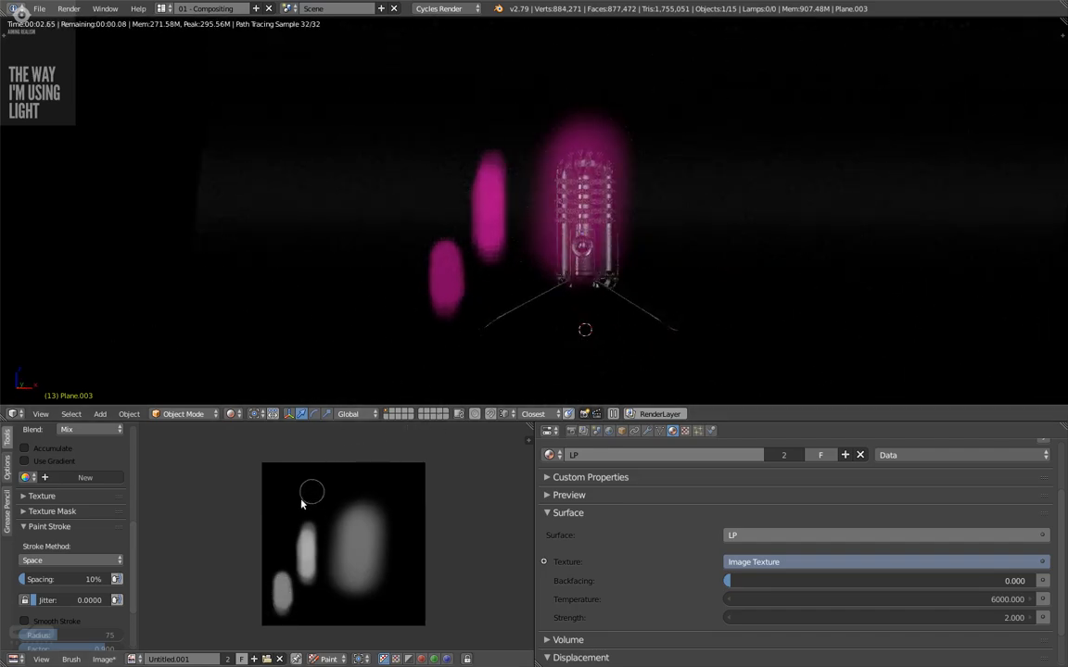
# - Try an arched stroke across the upper part of the image twice, undoing it each time
pyautogui.moveTo(282, 519); pyautogui.dragTo(380, 508)
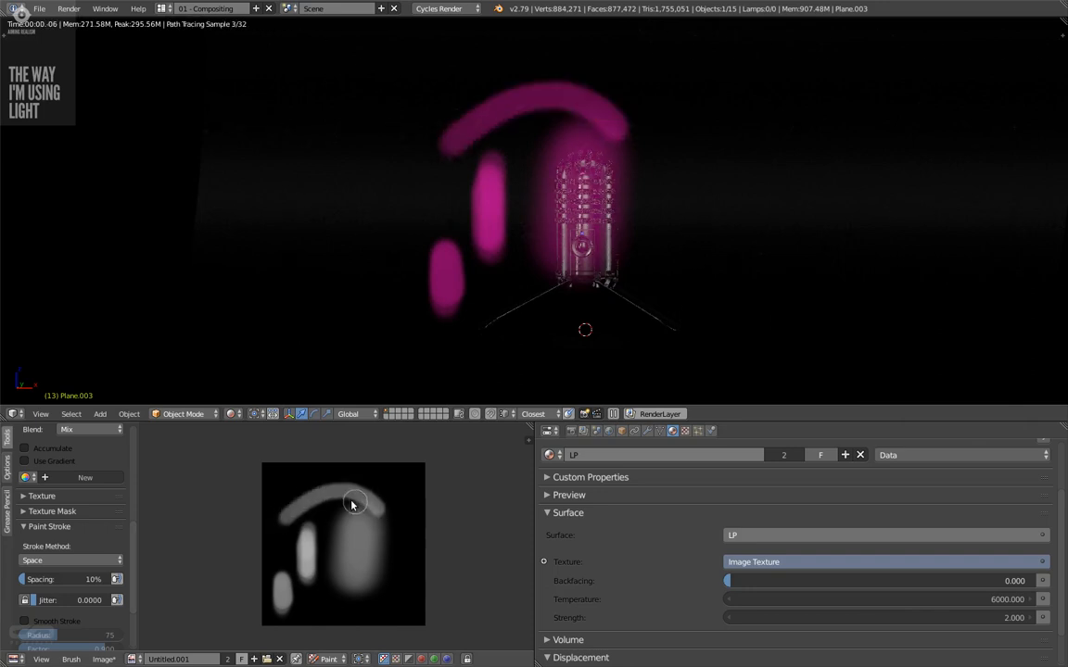
pyautogui.hotkey('ctrl', 'z')
pyautogui.moveTo(286, 509)
pyautogui.mouseDown()
pyautogui.moveTo(320, 494)
pyautogui.moveTo(382, 504)
pyautogui.mouseUp()
pyautogui.hotkey('ctrl', 'z')
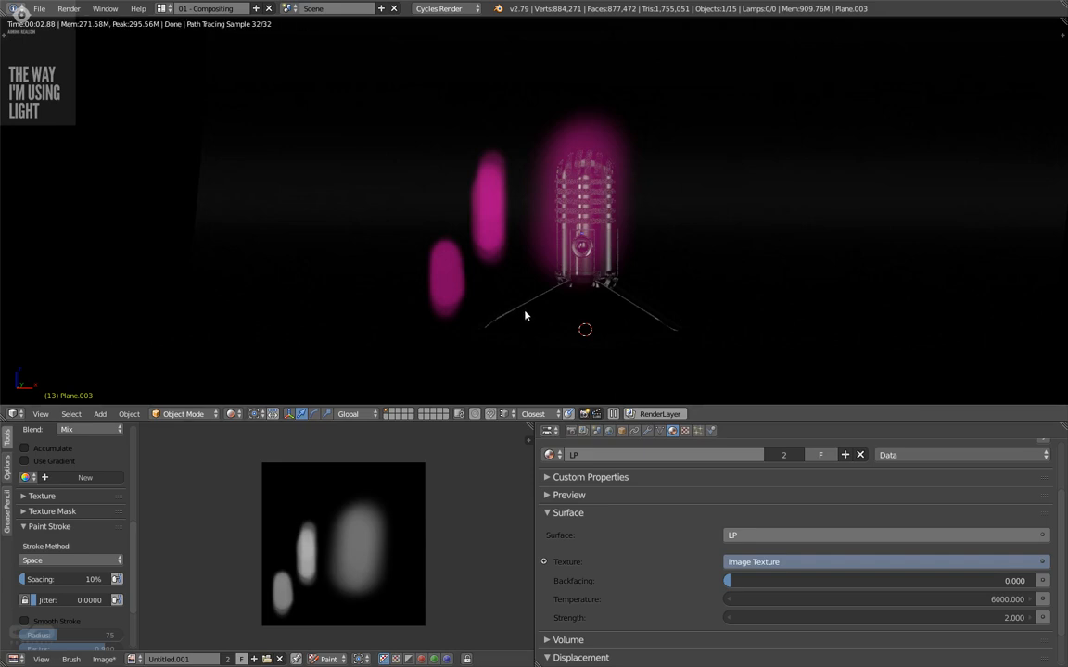
# - Revert through the undo history to before the Image Texture's Color was linked, and bring back the Node Editor
pyautogui.hotkey('ctrl', 'alt', 'z')
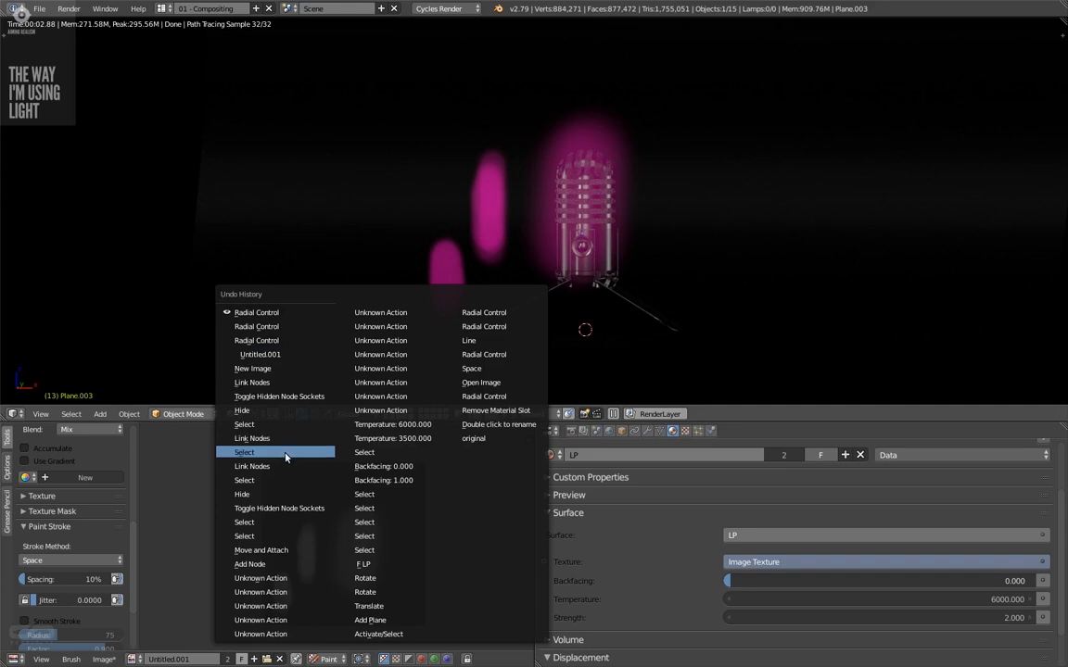
pyautogui.press('Return')
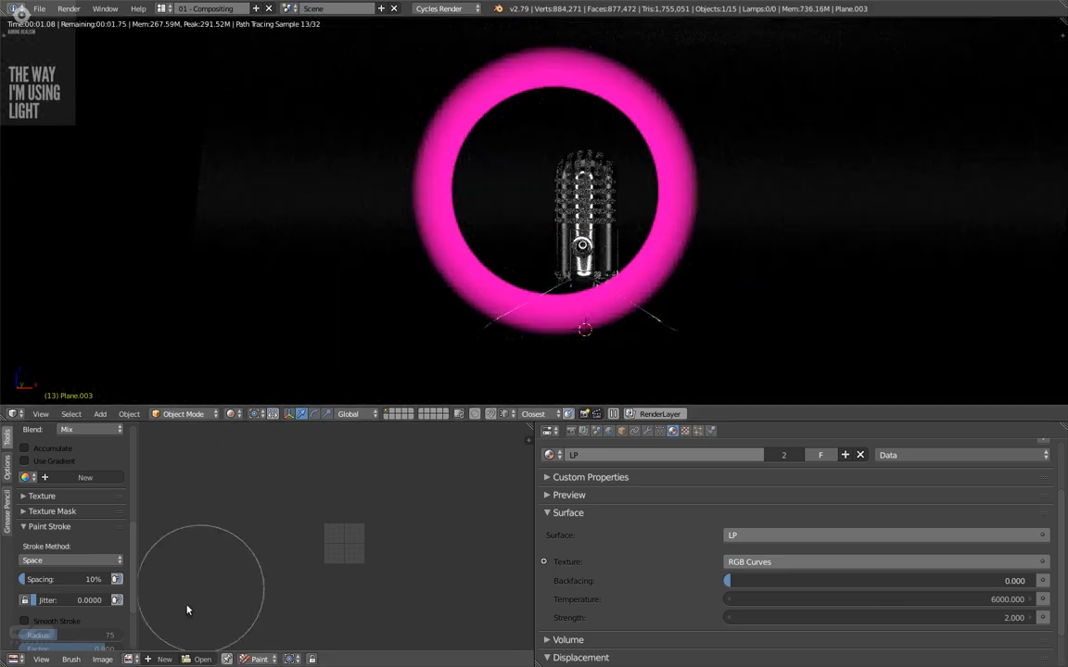
pyautogui.click(13, 660)
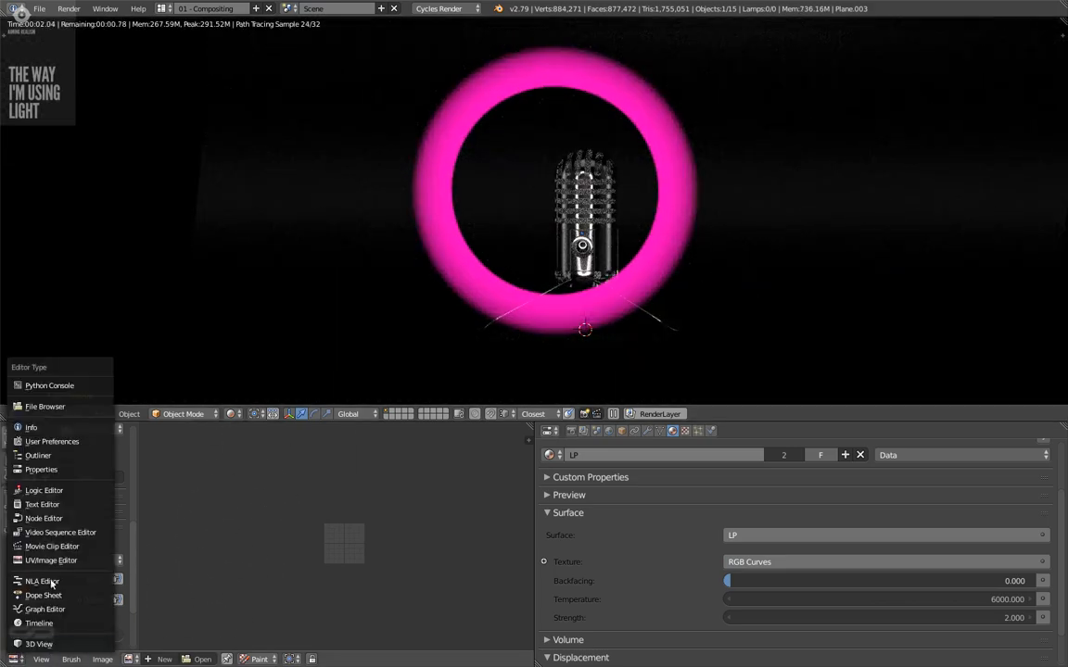
pyautogui.click(50, 519)
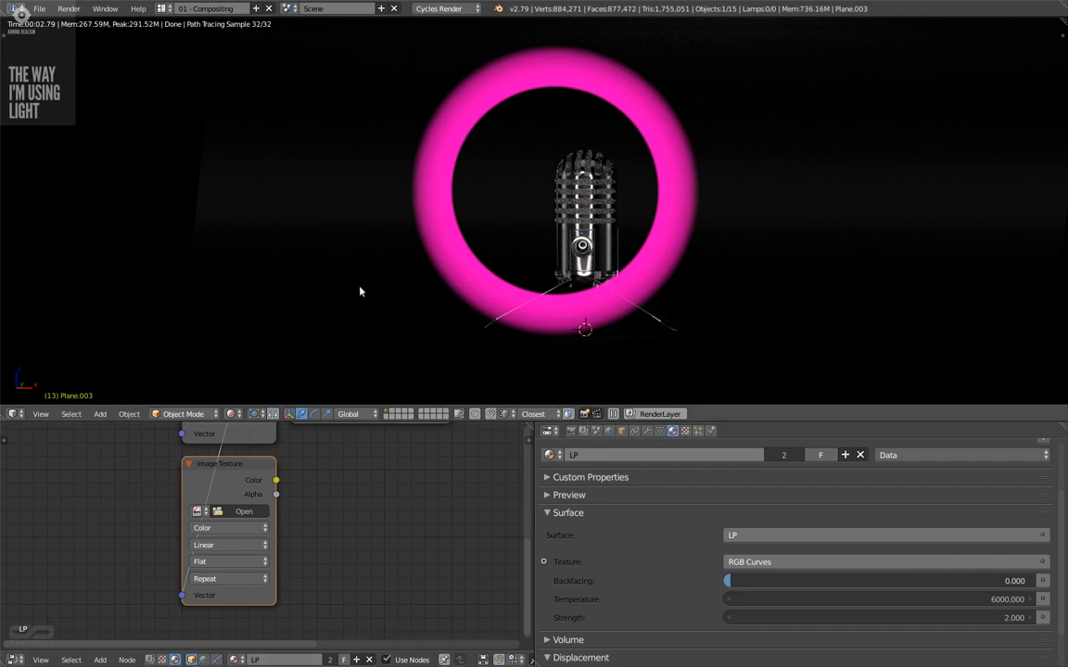
# - Remove the extra control points from the RGB Curves node, leaving a straight diagonal curve
pyautogui.scroll(-4, 391, 531)
pyautogui.moveTo(376, 482); pyautogui.dragTo(346, 543, button='middle')
pyautogui.moveTo(297, 484); pyautogui.dragTo(265, 562, button='middle')
pyautogui.moveTo(380, 513); pyautogui.dragTo(264, 561, button='middle')
pyautogui.moveTo(238, 569); pyautogui.dragTo(344, 489)
pyautogui.click(332, 482)
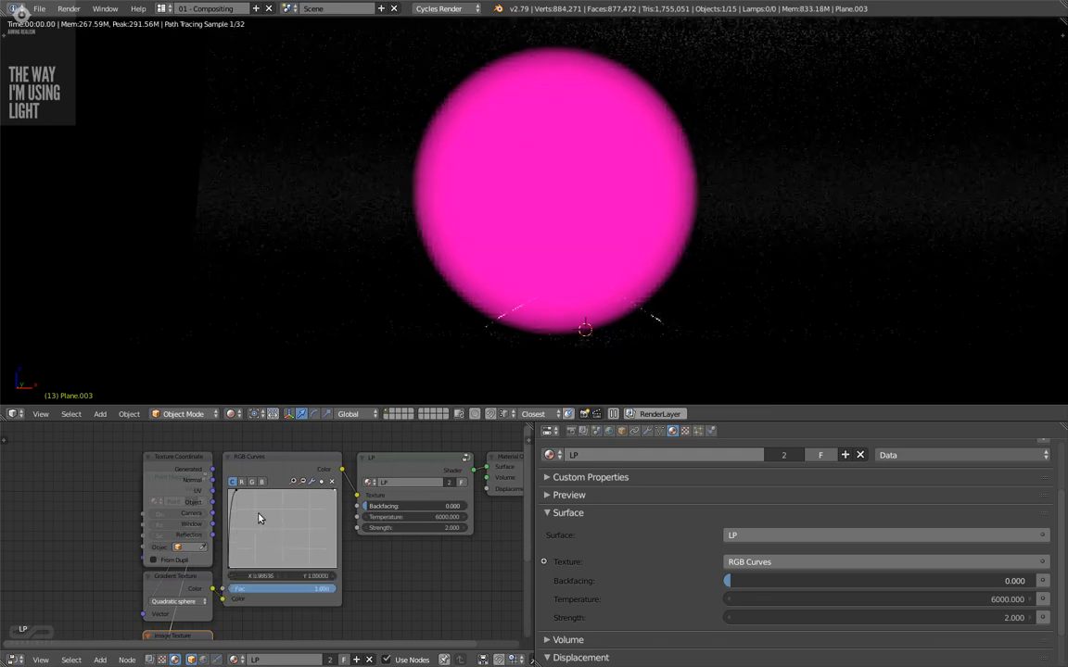
pyautogui.moveTo(240, 492); pyautogui.dragTo(297, 551)
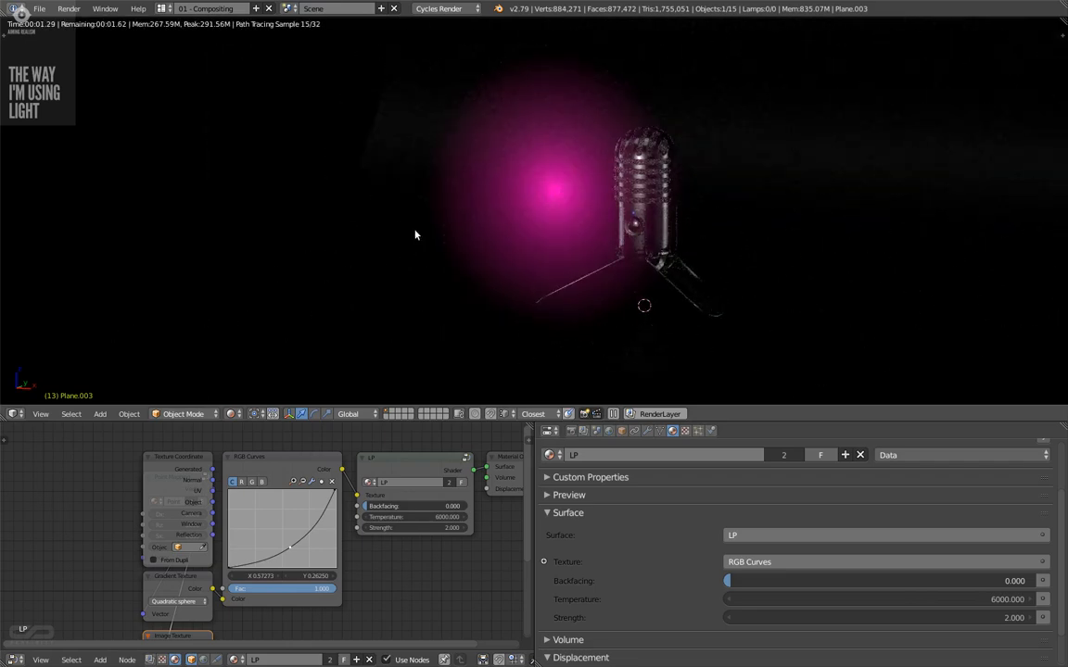
pyautogui.click(331, 483)
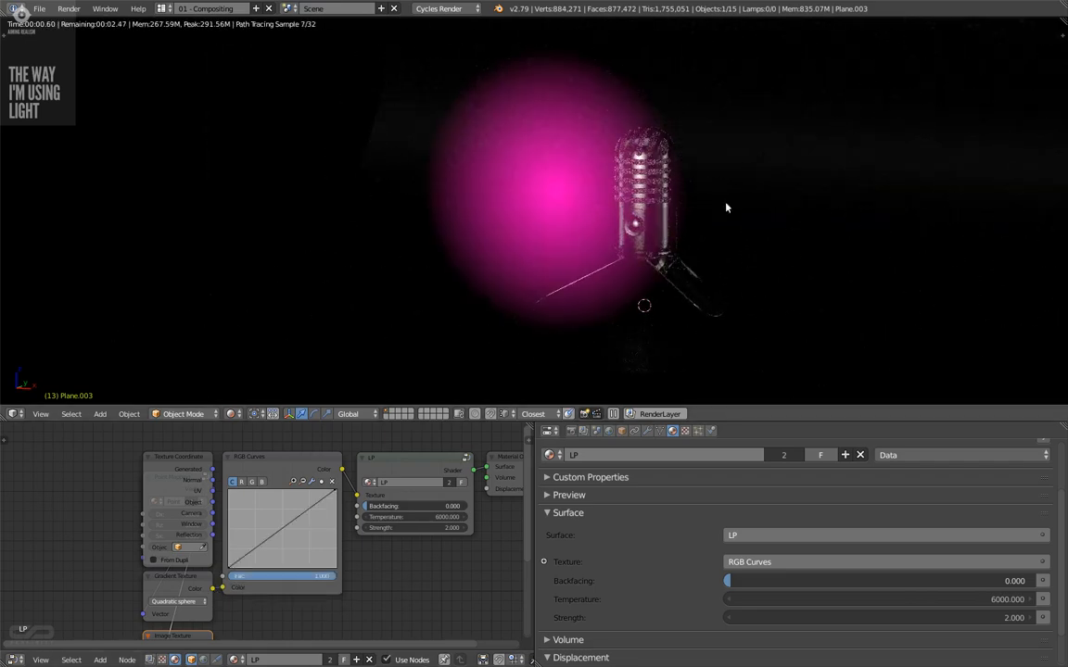
# - In solid shading, add an empty at the light plane's centre and subdivide the plane's mesh four times
pyautogui.moveTo(723, 255)
pyautogui.mouseDown(button='middle')
pyautogui.moveTo(620, 276)
pyautogui.moveTo(601, 297)
pyautogui.moveTo(604, 261)
pyautogui.moveTo(630, 257)
pyautogui.mouseUp(button='middle')
pyautogui.hotkey('shift', 'z')
pyautogui.rightClick(566, 200)
pyautogui.moveTo(567, 200); pyautogui.dragTo(654, 328, button='middle')
pyautogui.rightClick(555, 143)
pyautogui.press('Tab')
pyautogui.press('w')
pyautogui.click(623, 199)
pyautogui.hotkey('shift', 'r')
pyautogui.hotkey('shift', 'r')
pyautogui.hotkey('shift', 'r')
pyautogui.press('Tab')
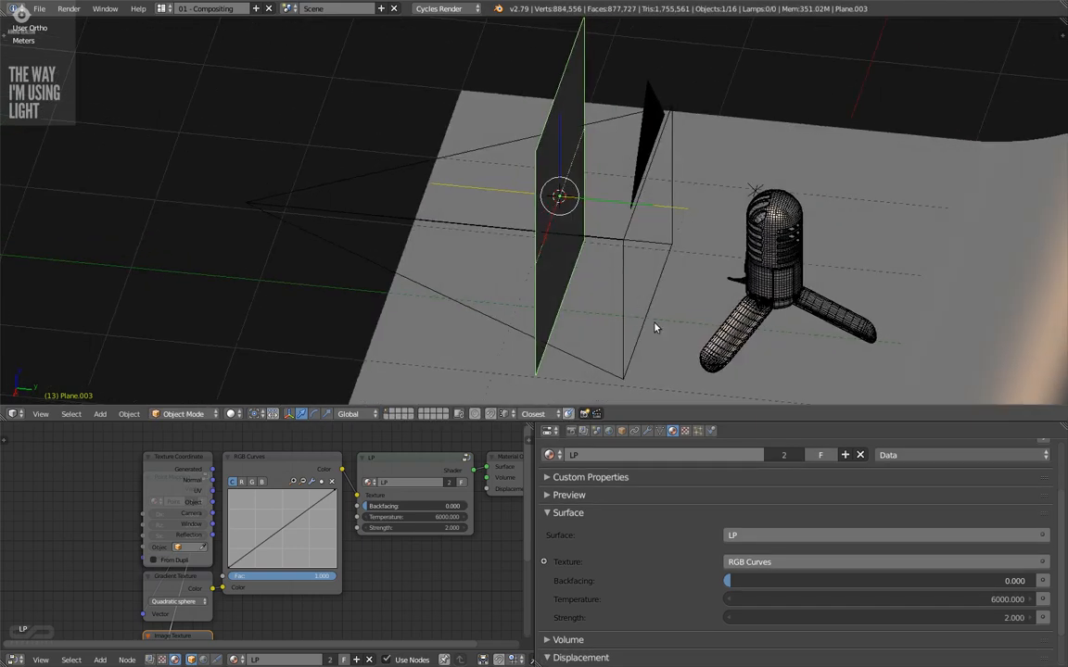
# - Give the light plane a Simple Deform modifier set to Bend, with Empty as origin and an angle of 107°
pyautogui.moveTo(635, 283); pyautogui.dragTo(637, 282, button='middle')
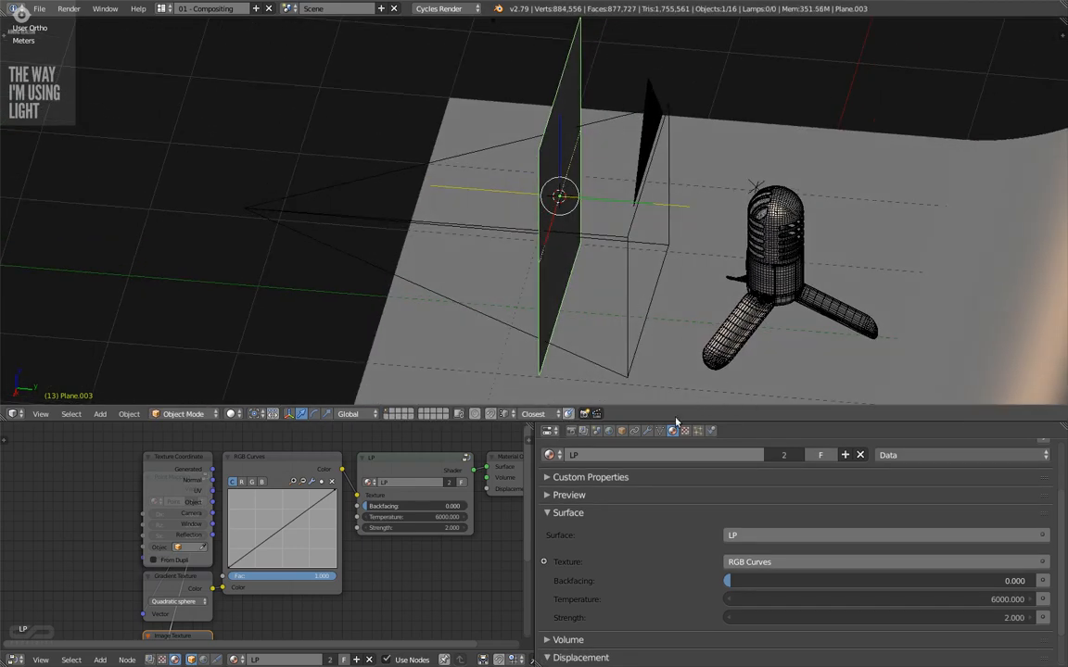
pyautogui.click(647, 431)
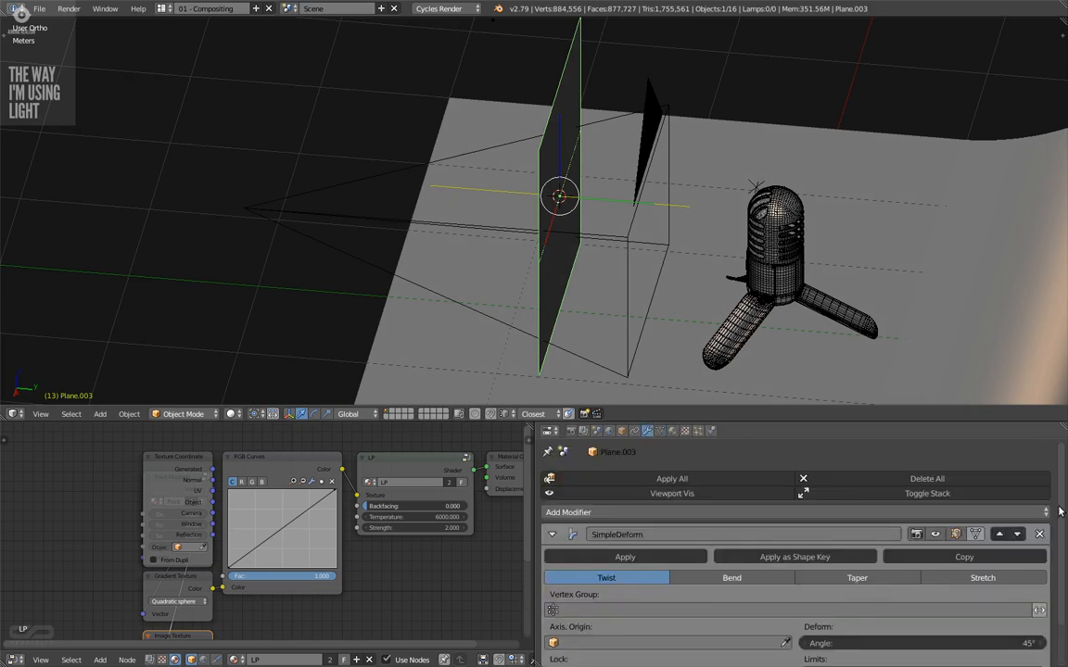
pyautogui.scroll(-2, 1059, 511)
pyautogui.click(649, 595)
pyautogui.click(698, 558)
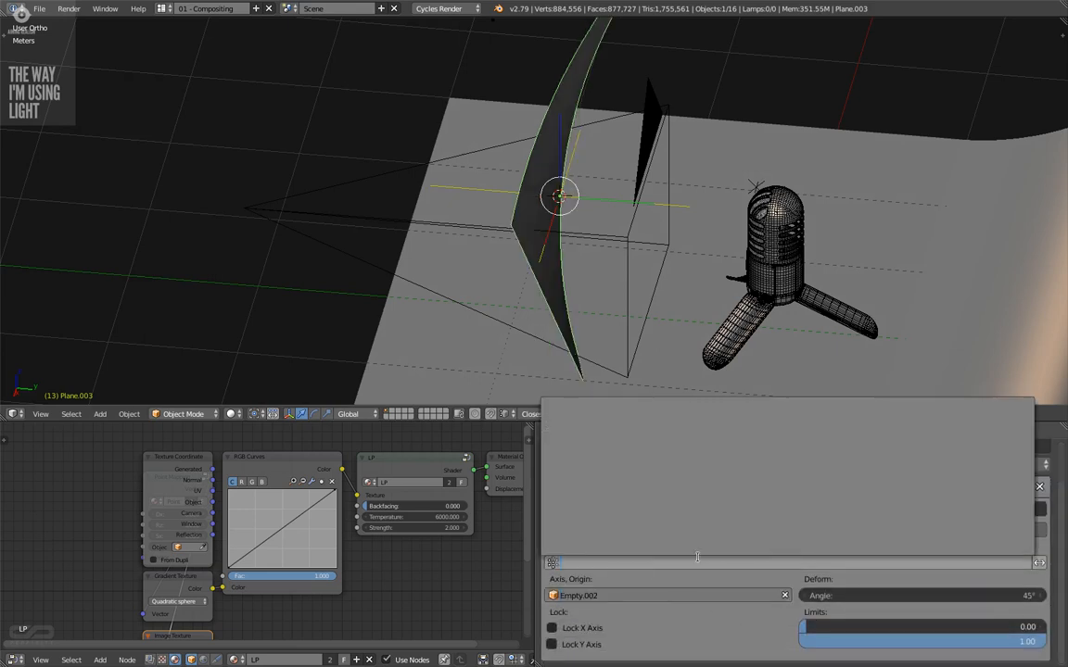
pyautogui.click(674, 594)
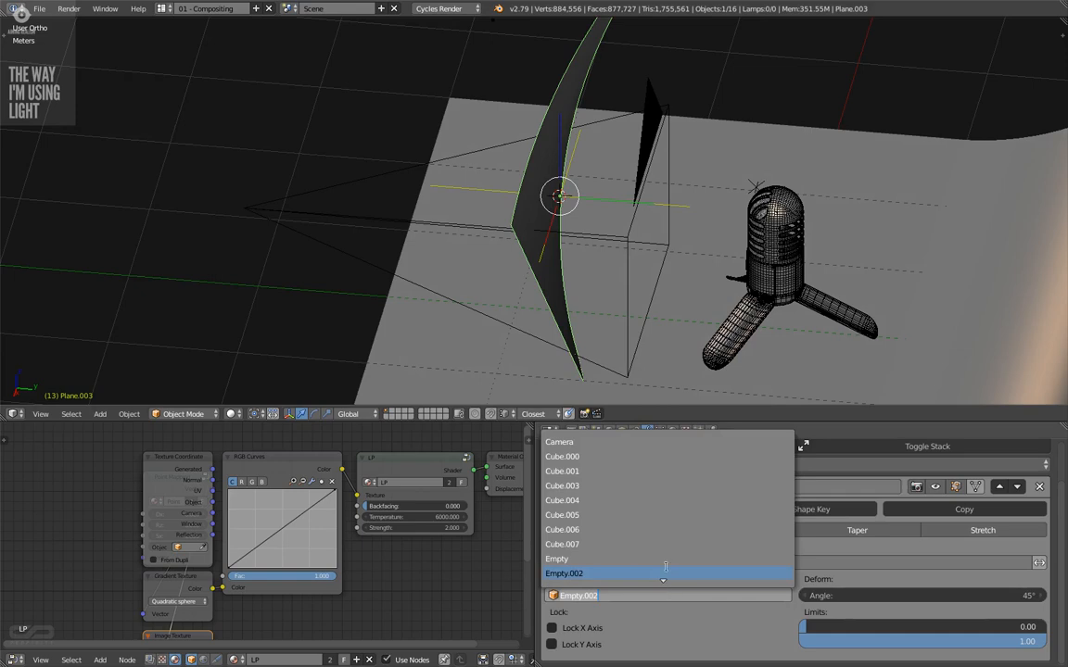
pyautogui.click(665, 561)
pyautogui.click(739, 530)
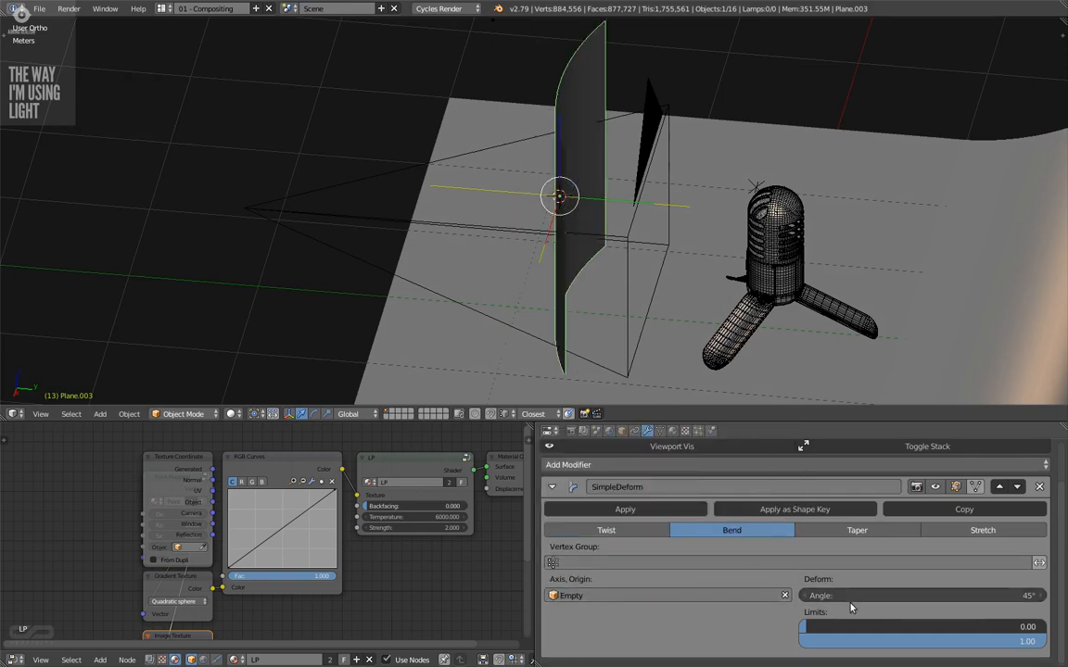
pyautogui.moveTo(851, 598); pyautogui.dragTo(913, 598)
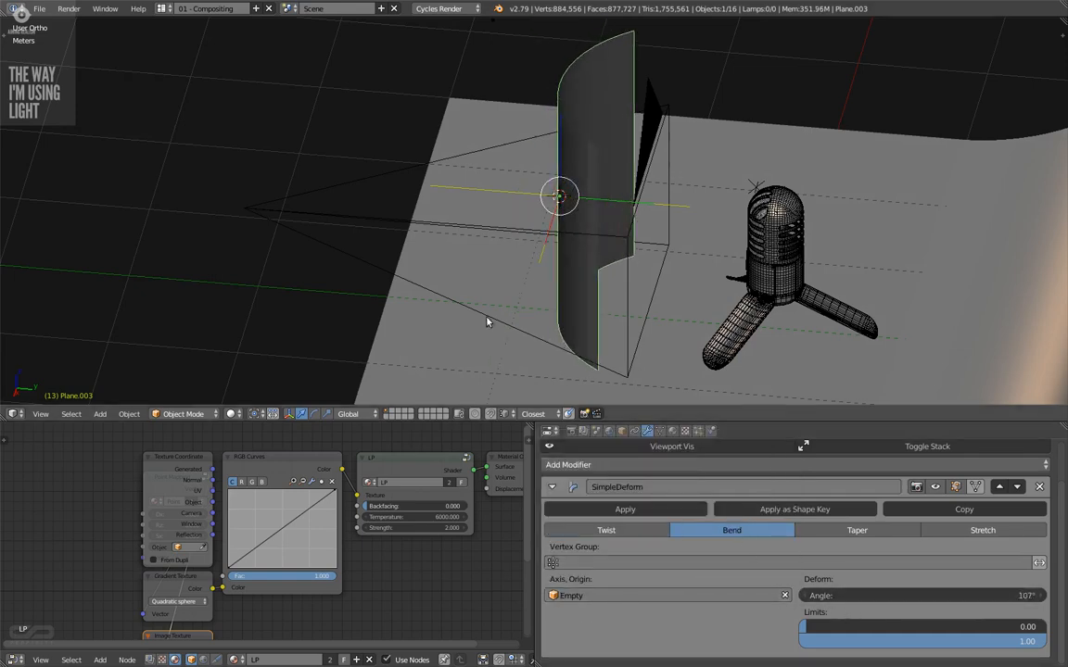
# - Scale the bent light plane up uniformly and shrink it along Z into a wide curved strip
pyautogui.moveTo(414, 247); pyautogui.dragTo(463, 222, button='middle')
pyautogui.moveTo(537, 237); pyautogui.dragTo(580, 237, button='middle')
pyautogui.press('s')
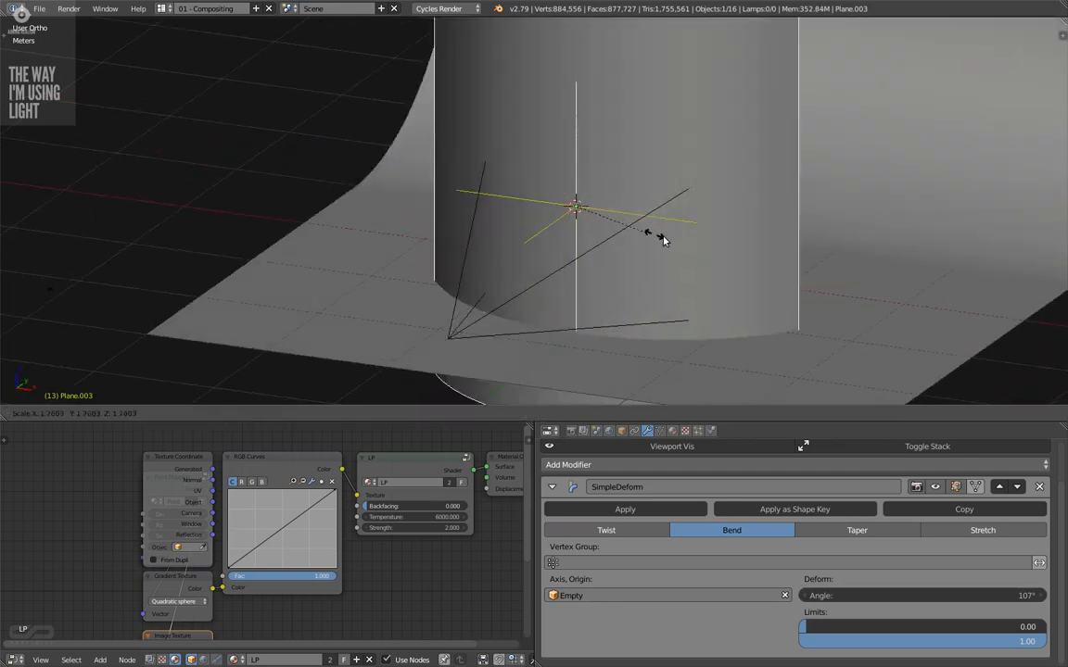
pyautogui.click(653, 240)
pyautogui.press('s')
pyautogui.press('z')
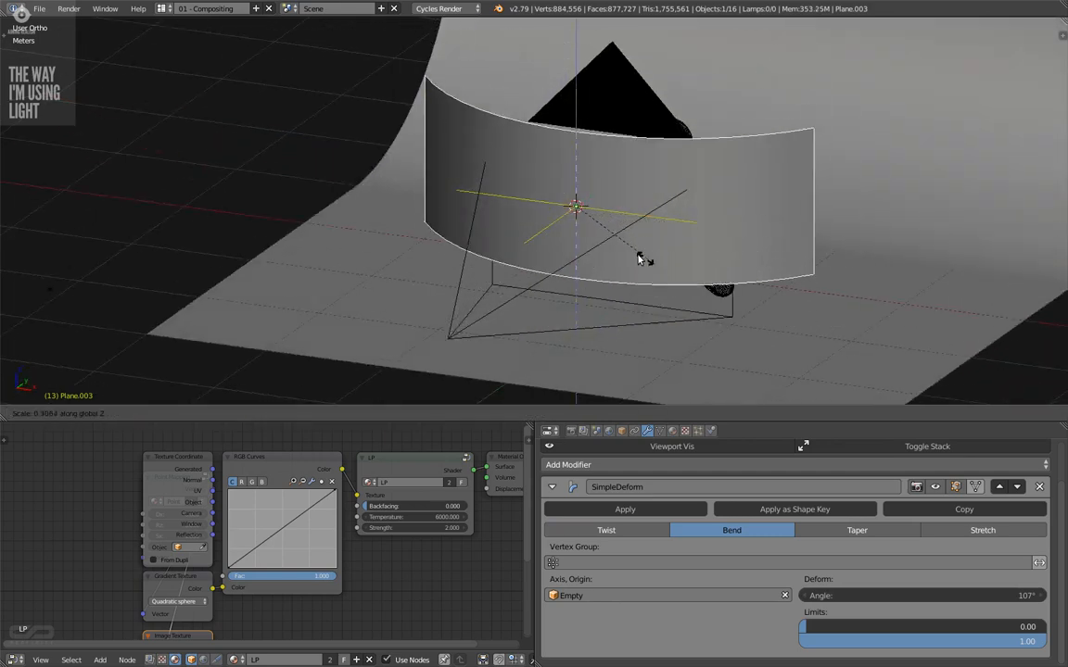
pyautogui.click(626, 247)
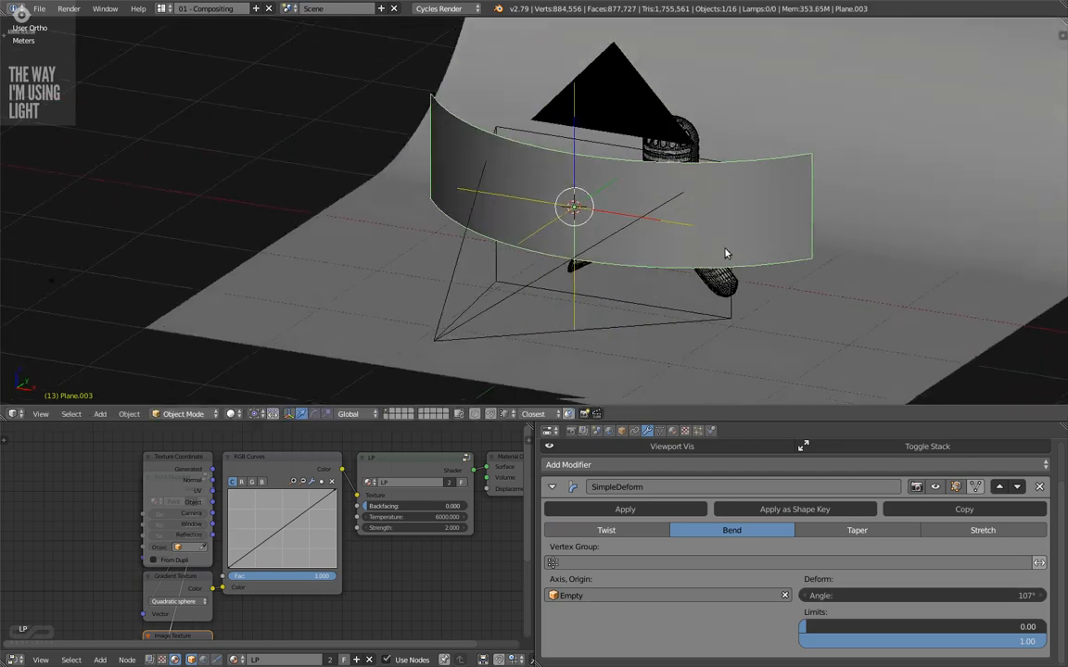
# - Preview the curved light strip and the microphone in rendered shading from the side
pyautogui.moveTo(726, 252); pyautogui.dragTo(627, 250, button='middle')
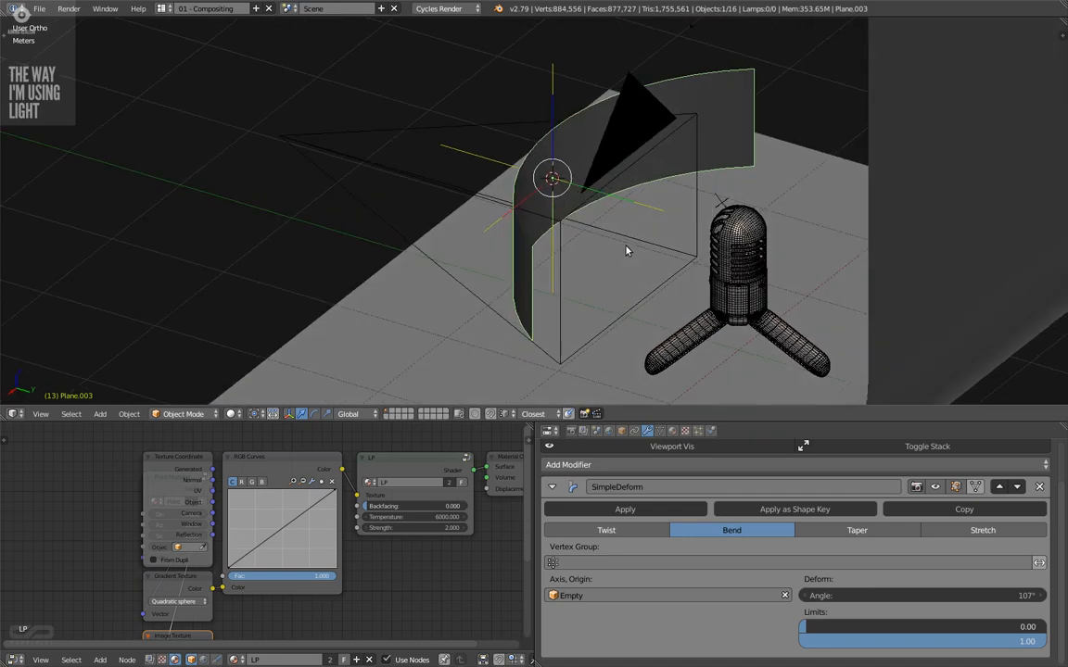
pyautogui.hotkey('shift', 'z')
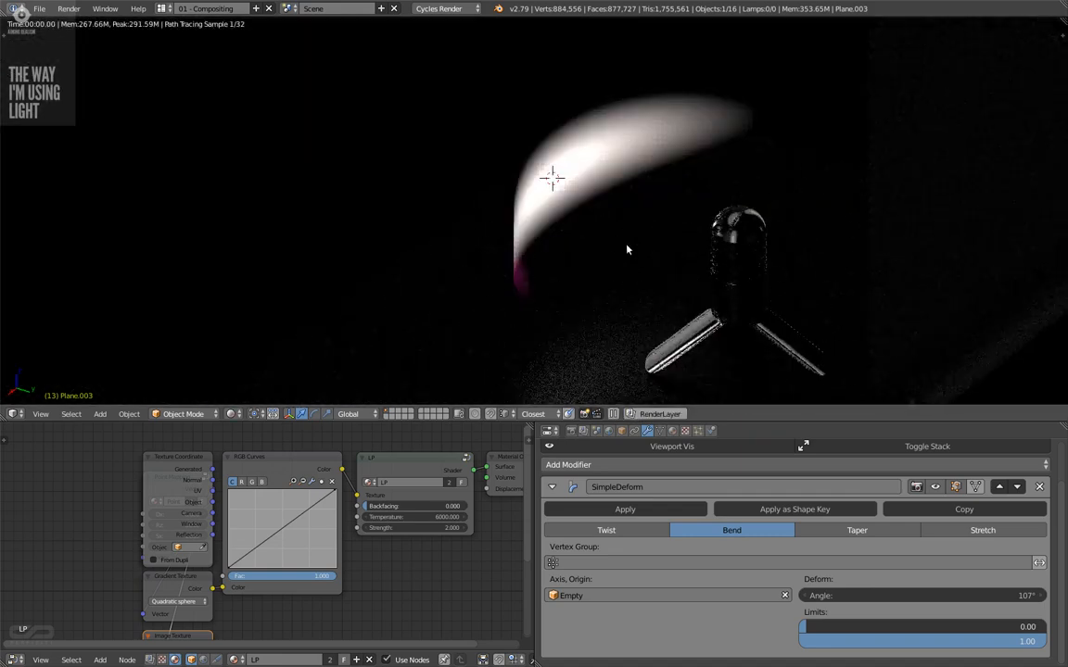
pyautogui.moveTo(477, 287); pyautogui.dragTo(525, 241, button='middle')
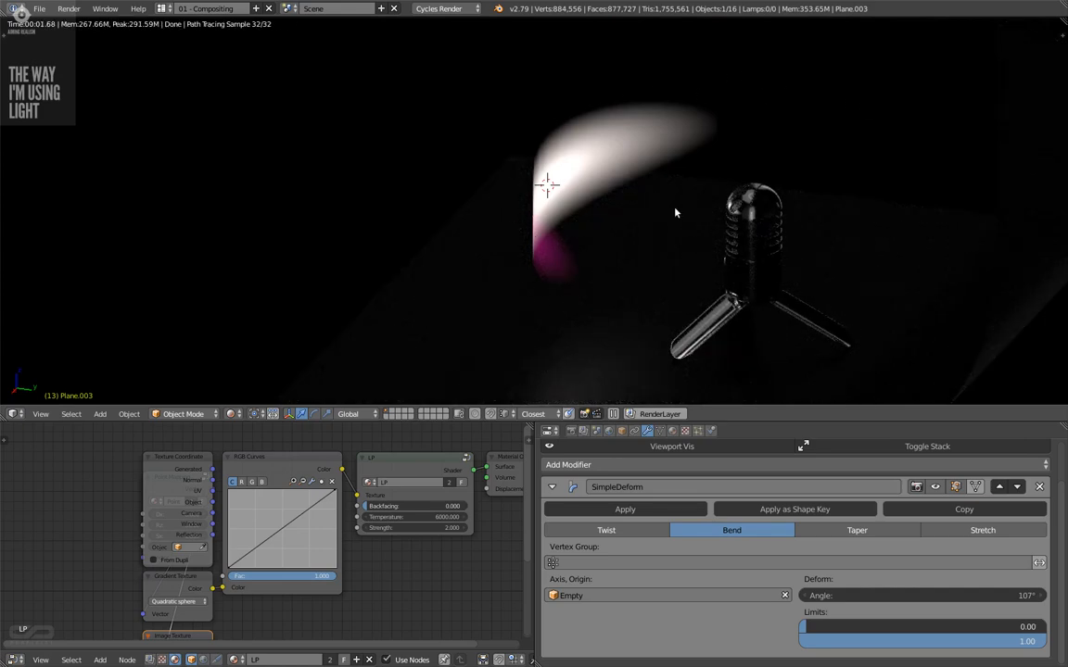
# - Examine the car render X6_CC_Final.jpg in the UV/Image Editor and return that area to the 3D View
pyautogui.click(13, 413)
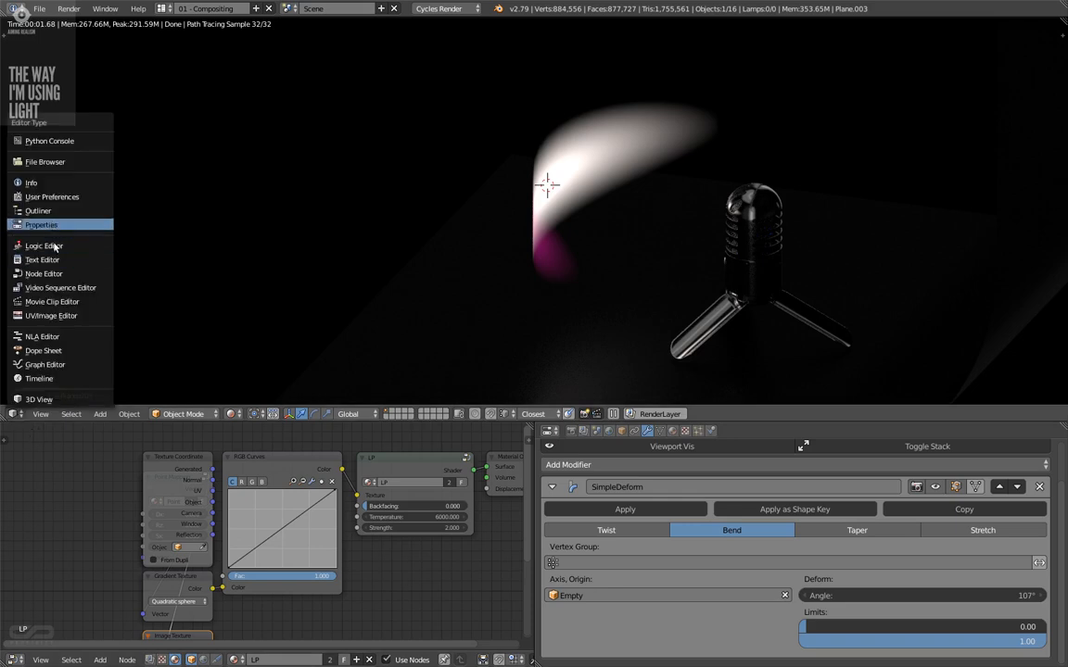
pyautogui.click(51, 316)
pyautogui.moveTo(497, 316); pyautogui.dragTo(525, 302, button='middle')
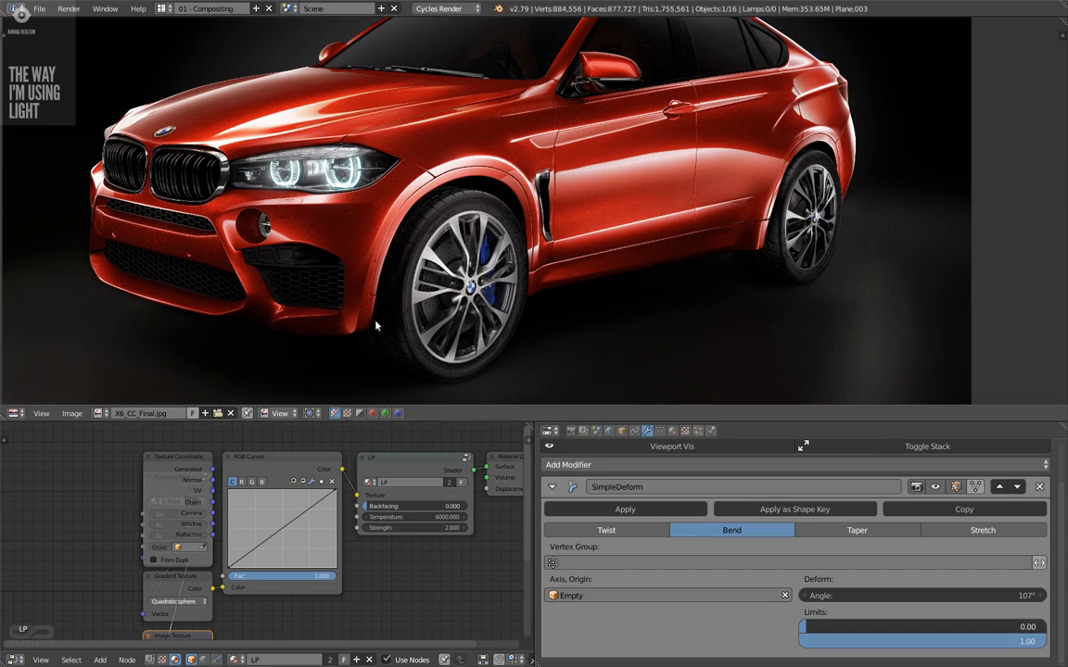
pyautogui.click(15, 413)
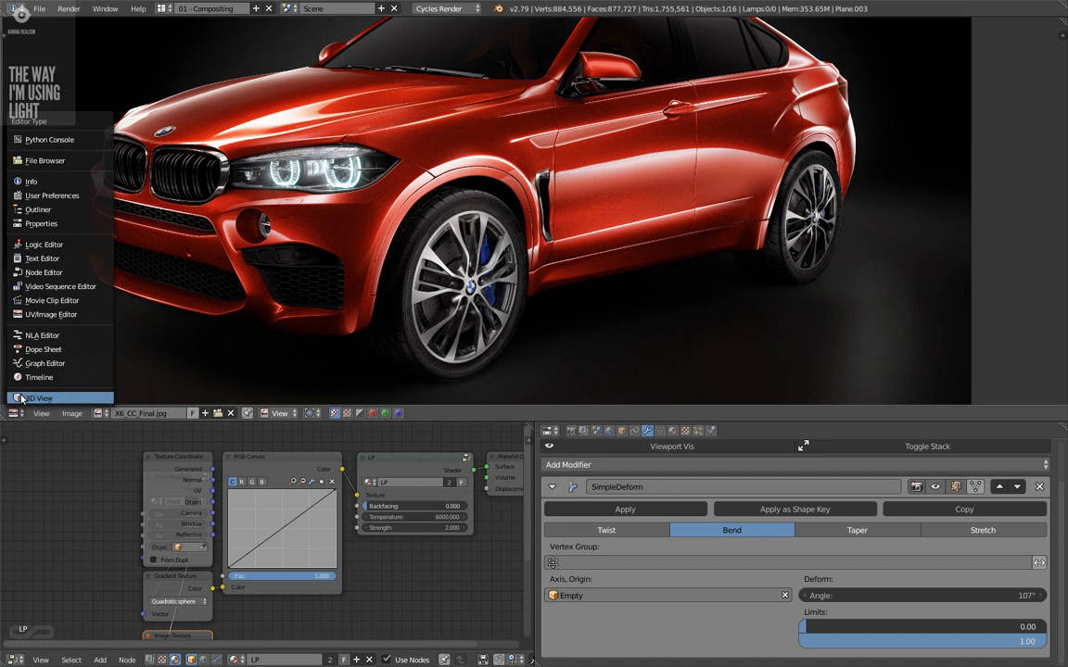
pyautogui.click(20, 399)
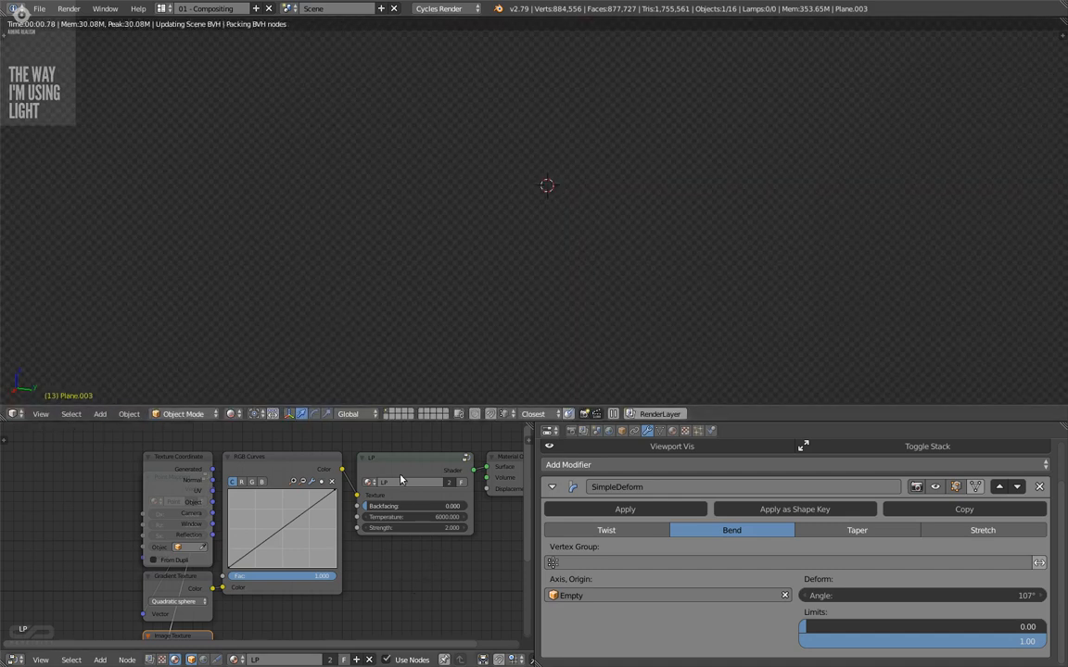
# - Examine the LP node's Texture, Backfacing, Temperature and Strength inputs and the curved light's effect around the microphone
pyautogui.click(405, 474)
pyautogui.scroll(5, 405, 474)
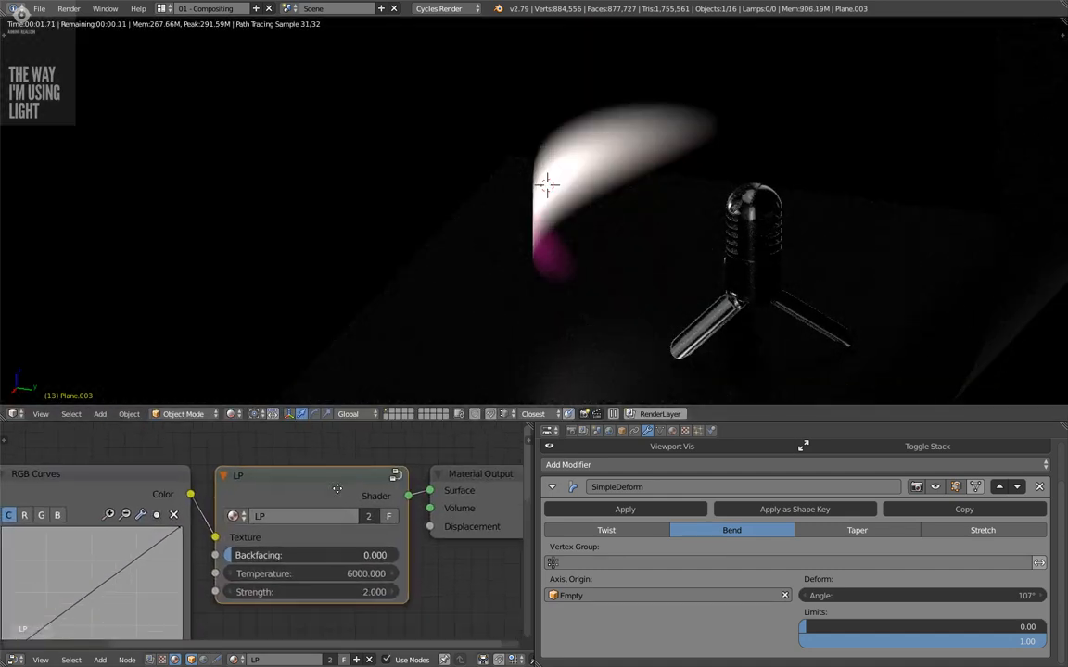
pyautogui.scroll(1, 334, 487)
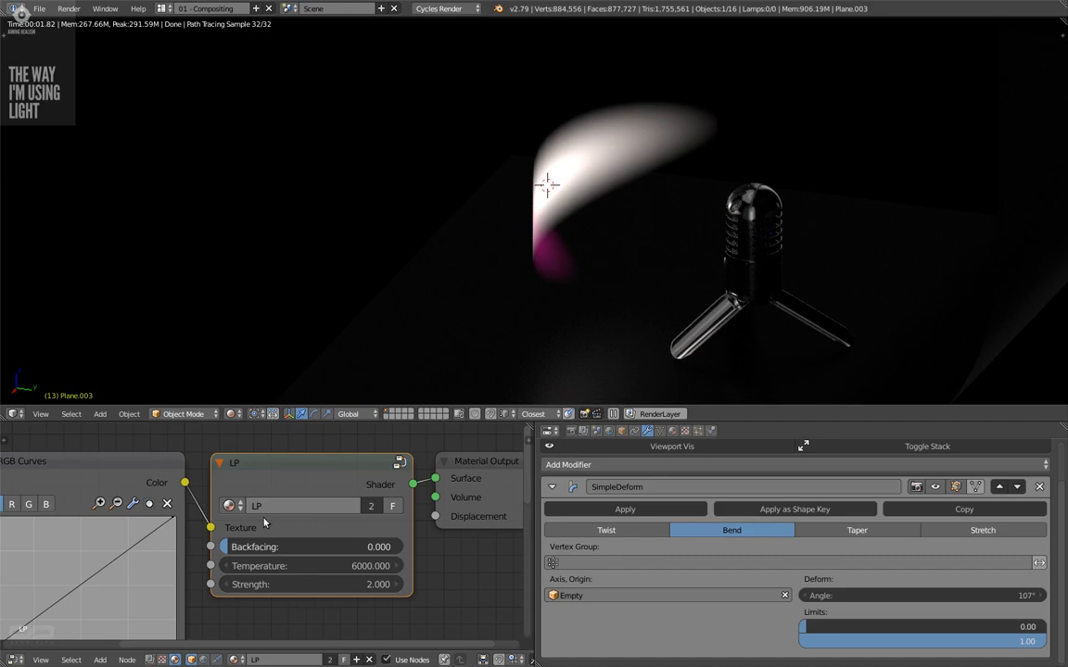
pyautogui.moveTo(264, 521); pyautogui.dragTo(271, 545, button='middle')
pyautogui.moveTo(415, 308); pyautogui.dragTo(447, 281, button='middle')
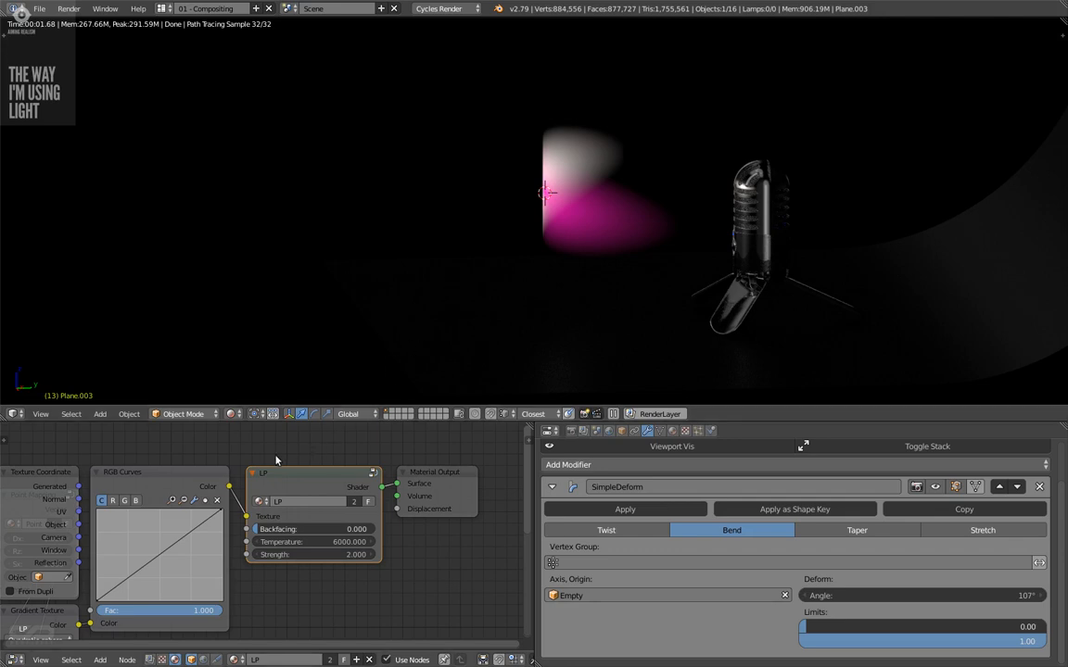
pyautogui.moveTo(276, 456); pyautogui.dragTo(297, 458, button='middle')
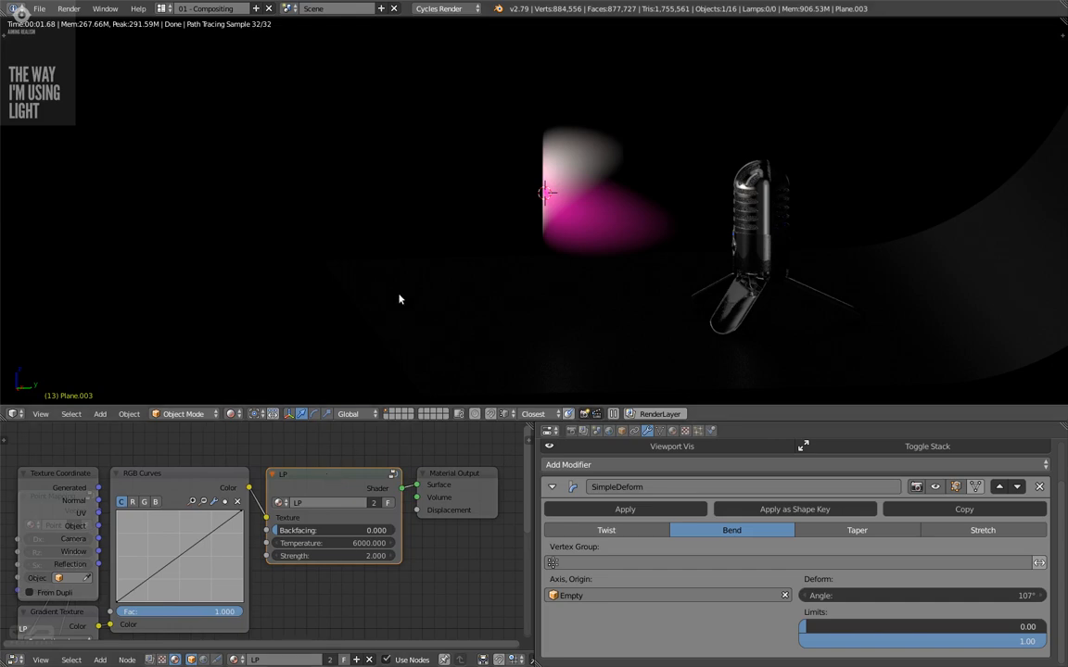
pyautogui.moveTo(400, 298); pyautogui.dragTo(581, 292, button='middle')
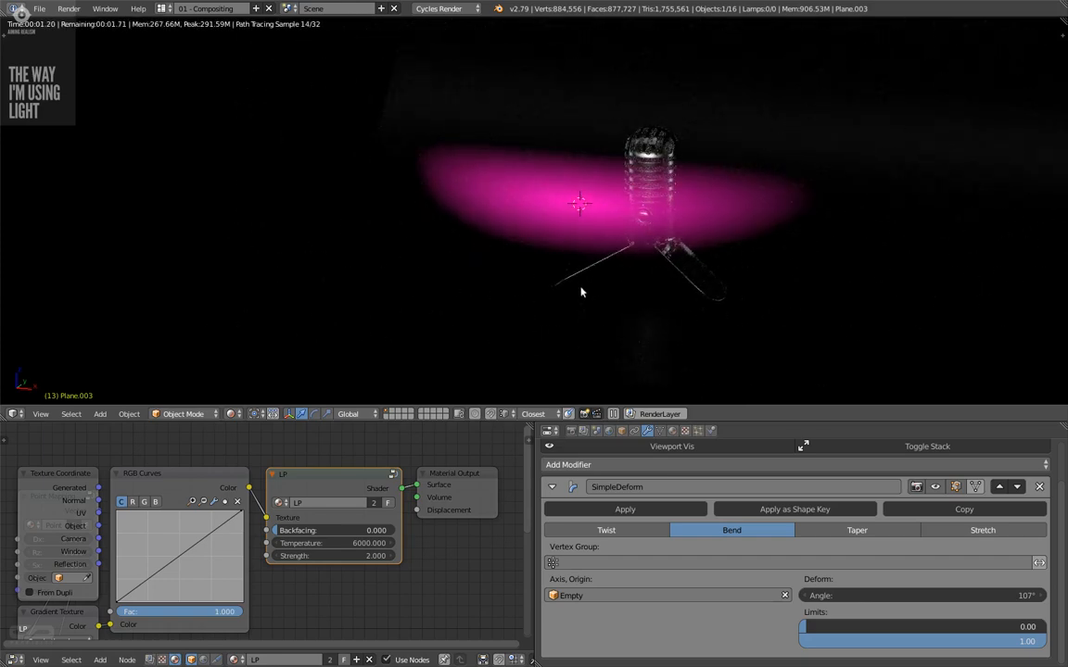